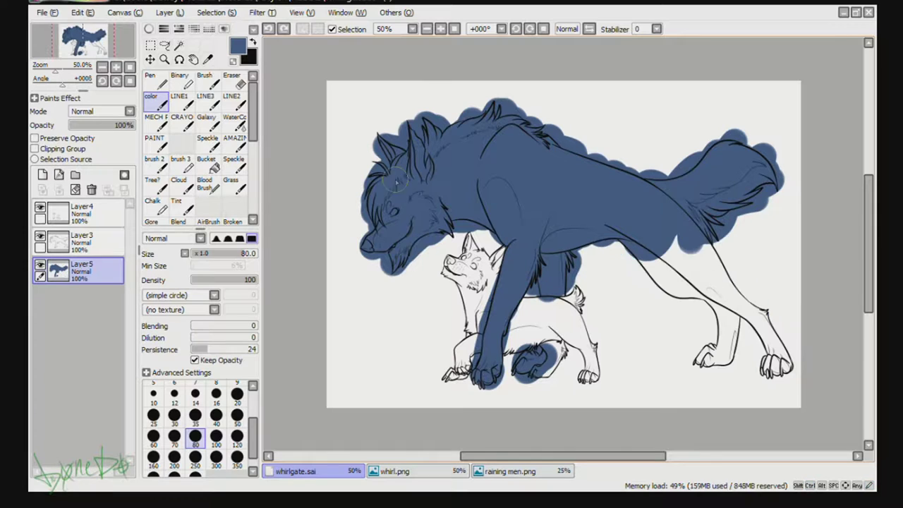
# - Duplicate the wolf line art onto a new layer and merge Layer4 into the copy
pyautogui.hotkey('ctrl', 'a')
pyautogui.hotkey('ctrl', 'c')
pyautogui.hotkey('ctrl', 'v')
pyautogui.click(108, 217)
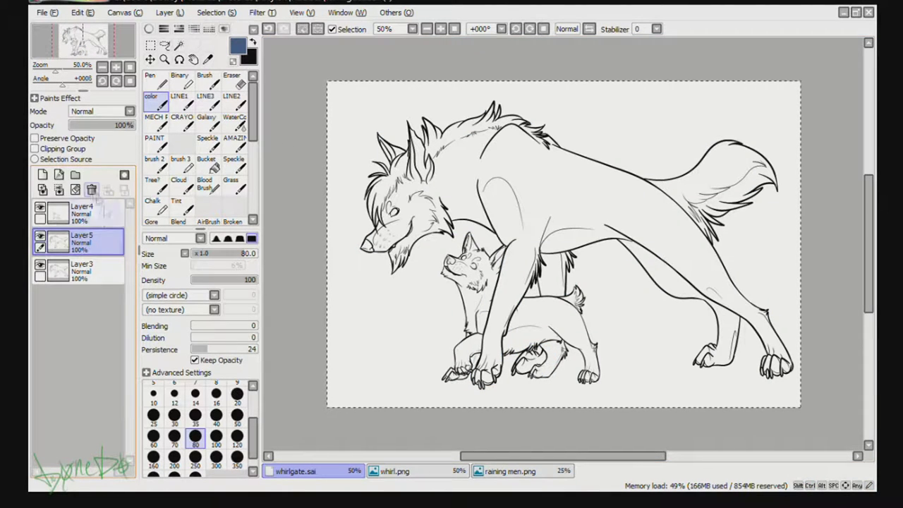
pyautogui.click(60, 189)
pyautogui.click(59, 190)
pyautogui.hotkey('ctrl', 'z')
# - On Layer3, use the Magic Wand to select the large wolf's body, legs, tail, ears and head
pyautogui.click(95, 237)
pyautogui.click(178, 45)
pyautogui.hotkey('ctrl', 'd')
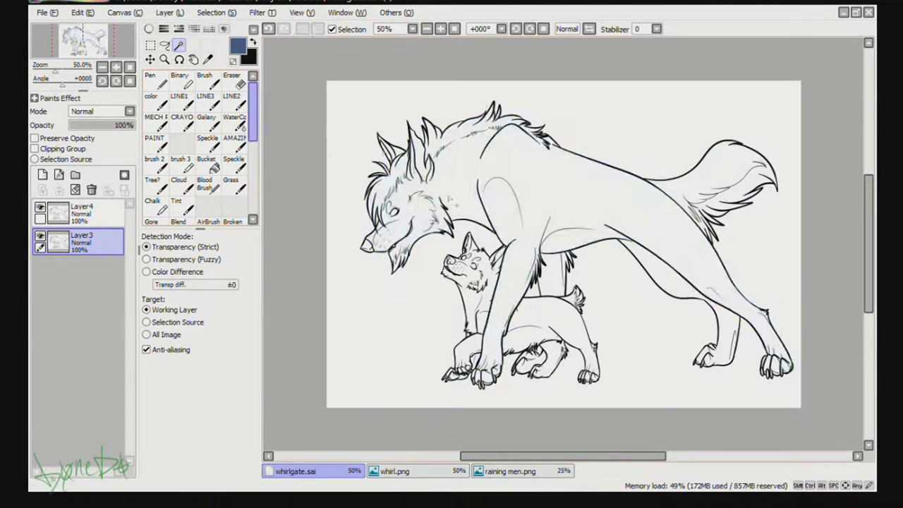
pyautogui.click(518, 191)
pyautogui.click(553, 274)
pyautogui.click(532, 362)
pyautogui.click(666, 272)
pyautogui.click(712, 194)
pyautogui.click(388, 149)
pyautogui.click(421, 161)
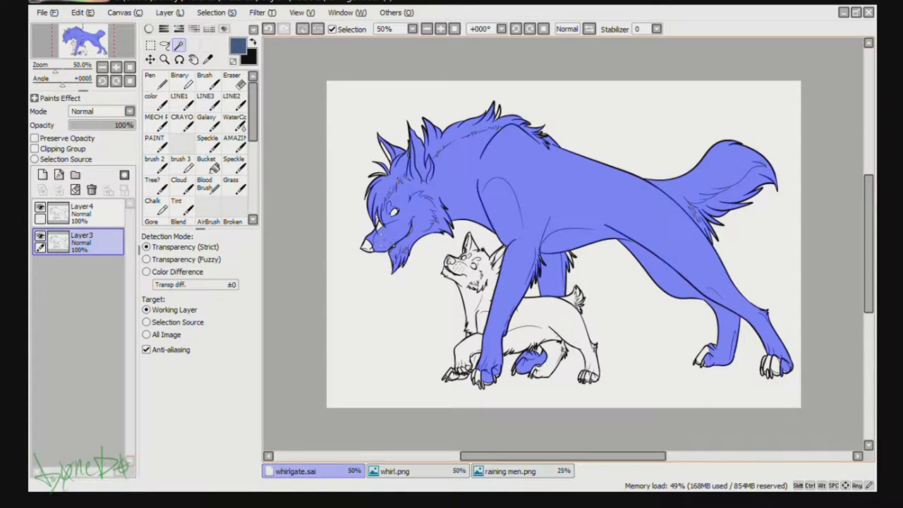
# - Fill the selected large wolf areas with flat blue using the color brush, and clear the selection
pyautogui.click(157, 103)
pyautogui.click(237, 459)
pyautogui.moveTo(412, 160)
pyautogui.mouseDown()
pyautogui.moveTo(405, 141)
pyautogui.moveTo(673, 328)
pyautogui.moveTo(755, 345)
pyautogui.mouseUp()
pyautogui.hotkey('ctrl', 'd')
# - Fill the unpainted gaps on the large wolf's nose, muzzle, cheek and chin fur with blue at brush size 16
pyautogui.click(215, 396)
pyautogui.click(117, 67)
pyautogui.click(116, 67)
pyautogui.click(68, 41)
pyautogui.moveTo(481, 97); pyautogui.dragTo(499, 84)
pyautogui.moveTo(444, 144)
pyautogui.mouseDown()
pyautogui.moveTo(438, 147)
pyautogui.moveTo(438, 130)
pyautogui.mouseUp()
pyautogui.moveTo(365, 232)
pyautogui.mouseDown()
pyautogui.moveTo(385, 237)
pyautogui.moveTo(415, 199)
pyautogui.mouseUp()
pyautogui.moveTo(492, 231); pyautogui.dragTo(559, 132)
pyautogui.moveTo(534, 253); pyautogui.dragTo(545, 218)
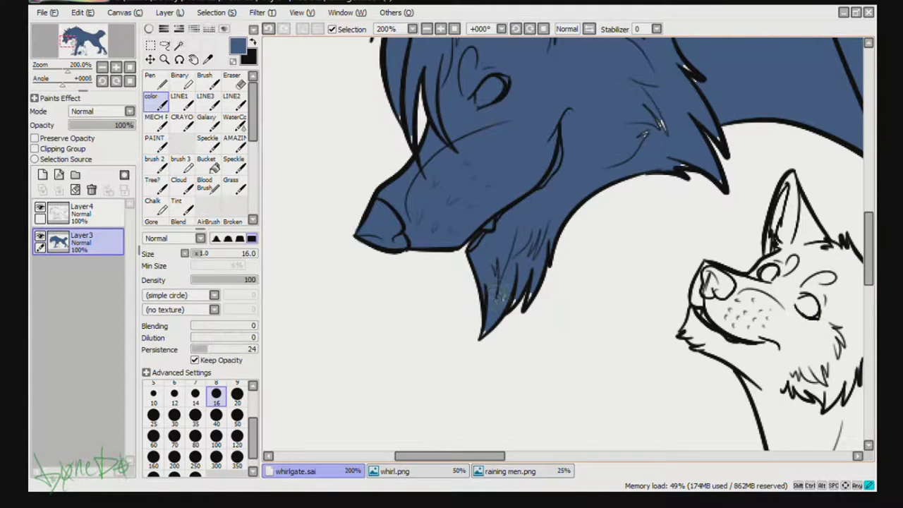
# - Touch up the thin gaps in the chin tuft, forelock and cheek fur with blue at brush size 4
pyautogui.moveTo(253, 438); pyautogui.dragTo(253, 424)
pyautogui.click(237, 387)
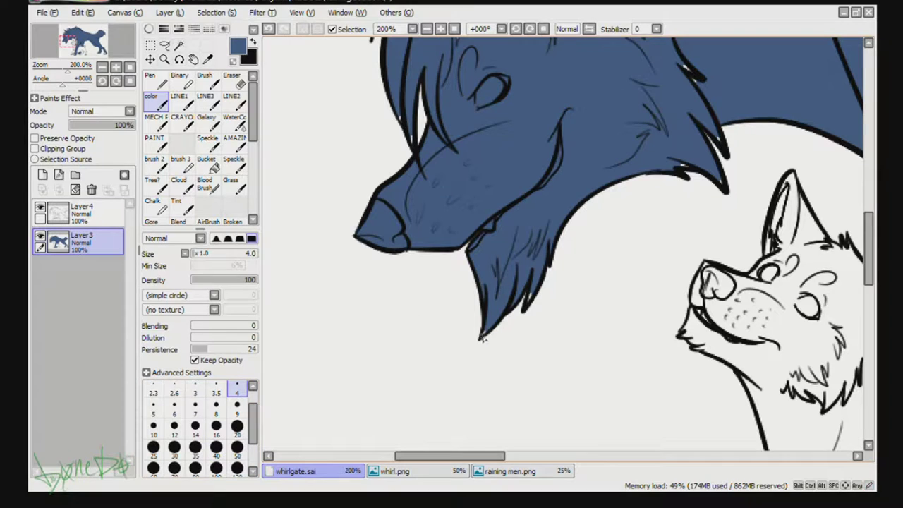
pyautogui.click(70, 37)
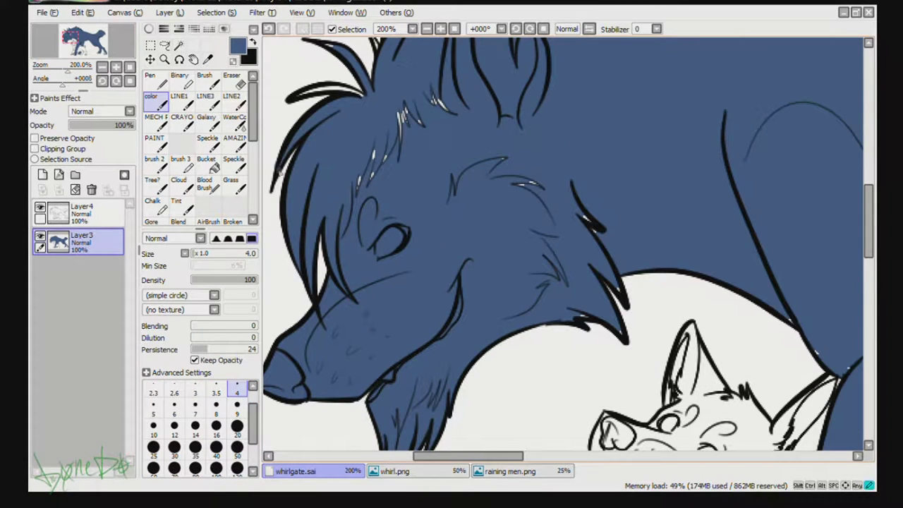
pyautogui.moveTo(343, 88); pyautogui.dragTo(358, 100)
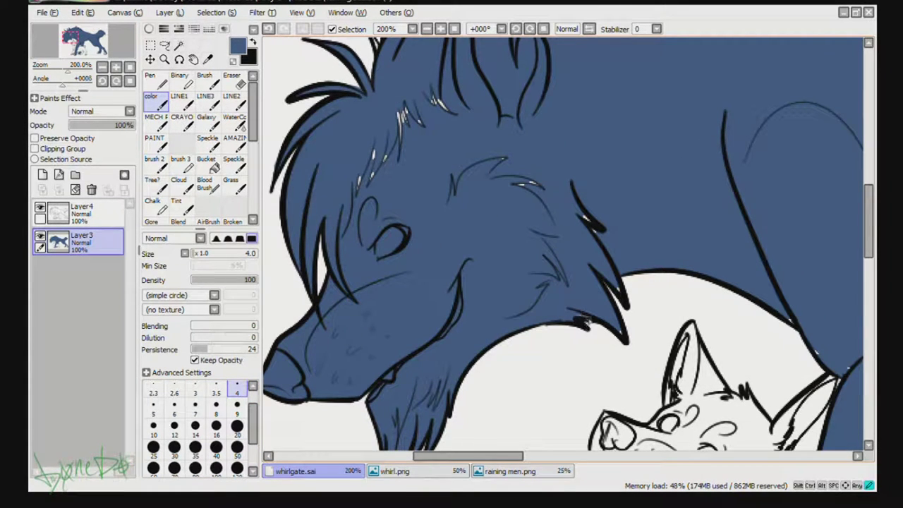
pyautogui.moveTo(621, 288); pyautogui.dragTo(625, 300)
# - Cover the white specks on the brow, cheek and ears with blue at brush size 9
pyautogui.click(237, 407)
pyautogui.moveTo(358, 185); pyautogui.dragTo(375, 152)
pyautogui.moveTo(399, 137); pyautogui.dragTo(404, 112)
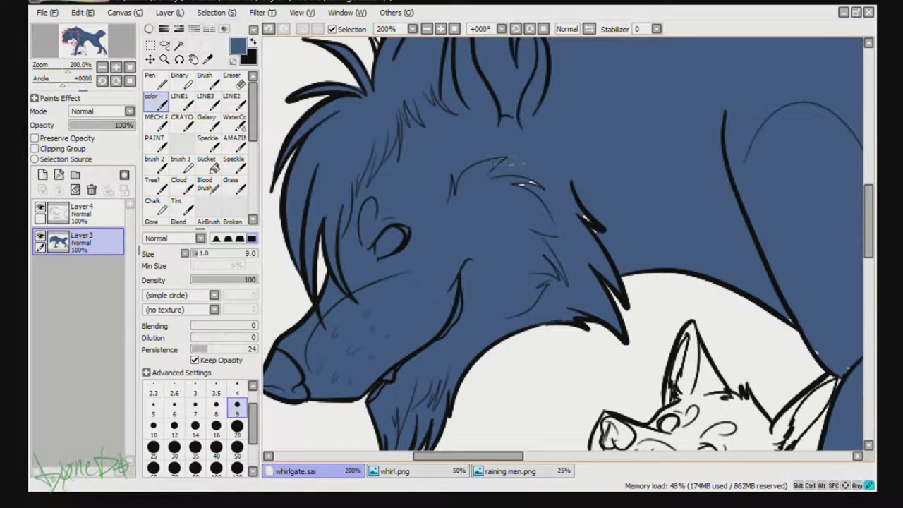
pyautogui.moveTo(71, 33); pyautogui.dragTo(70, 31)
pyautogui.moveTo(382, 150); pyautogui.dragTo(427, 244)
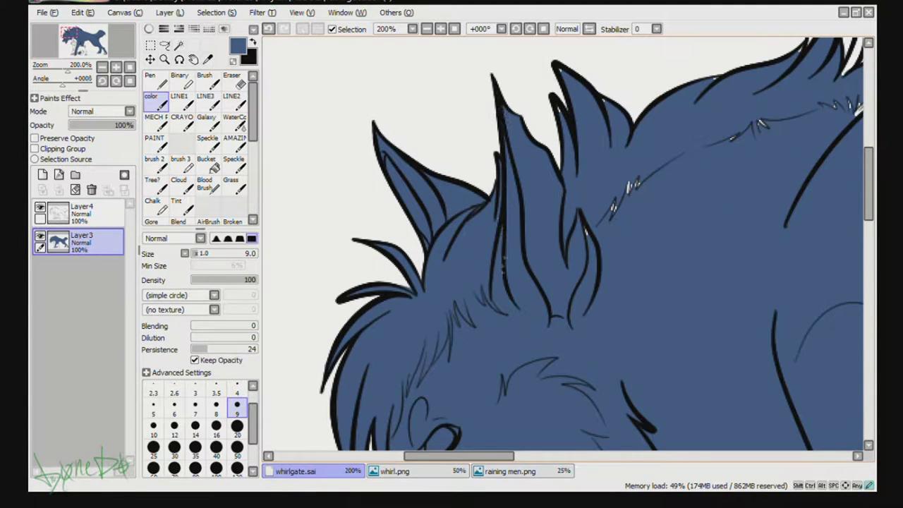
# - Fill the gaps in the neck fur and the spiky mane along the back with blue, reducing the brush to size 4
pyautogui.click(77, 32)
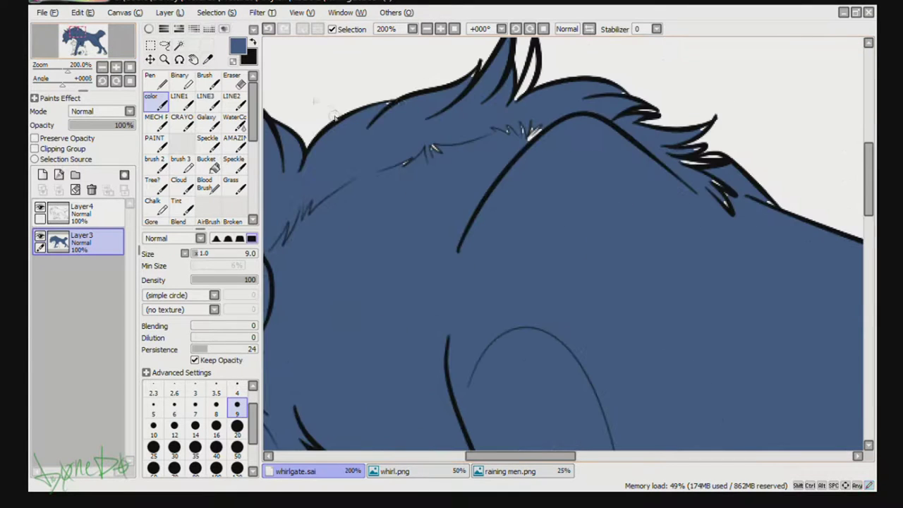
pyautogui.moveTo(472, 85); pyautogui.dragTo(346, 184)
pyautogui.press('[')
pyautogui.press('[')
pyautogui.press('[')
pyautogui.press('[')
pyautogui.press('[')
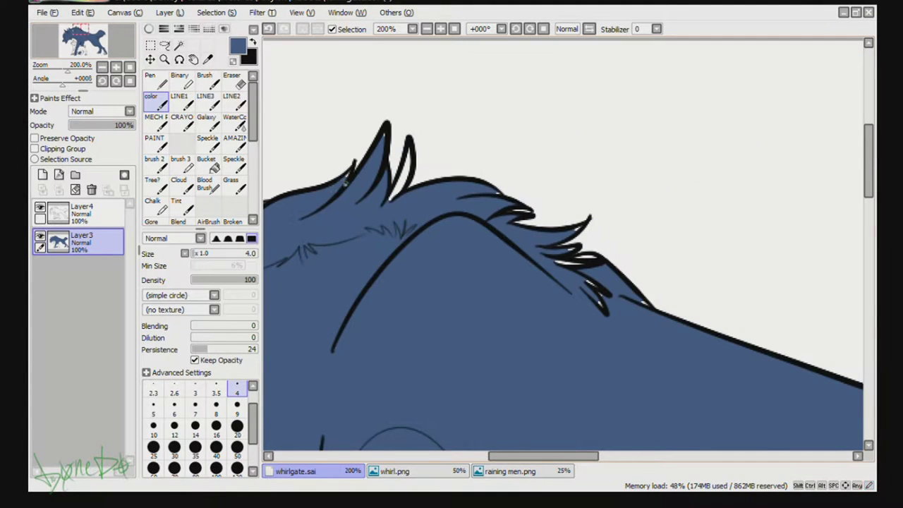
pyautogui.moveTo(410, 147); pyautogui.dragTo(389, 198)
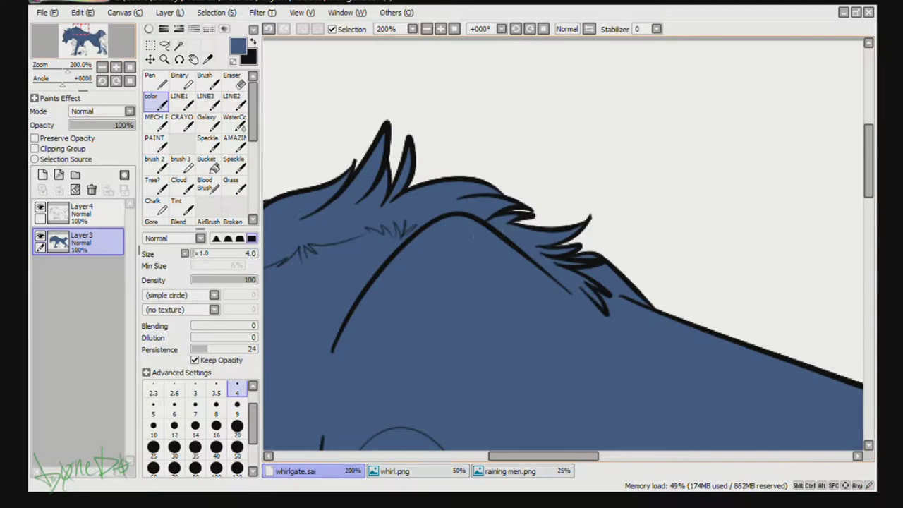
# - Fill the white slivers in the tail's fur and at the tail base with blue, using brush size 16 at the base
pyautogui.moveTo(90, 33); pyautogui.dragTo(98, 33)
pyautogui.scroll(-1, 789, 296)
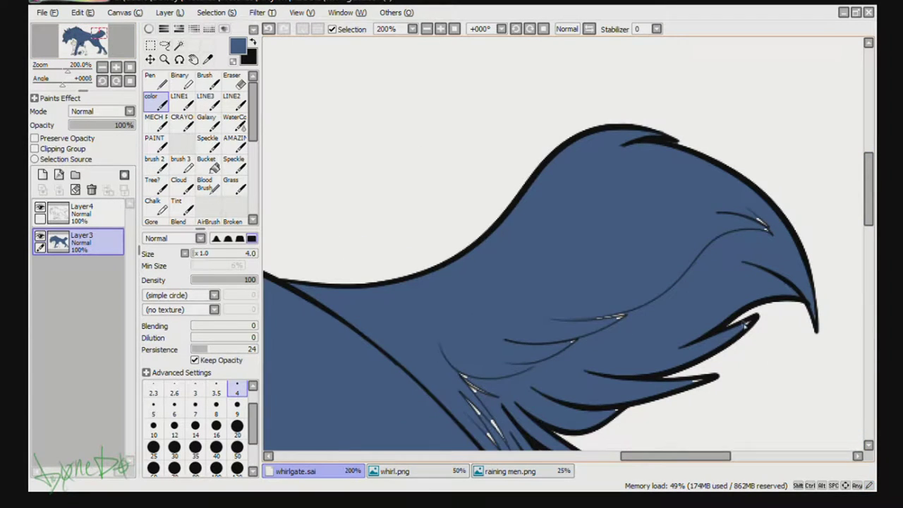
pyautogui.scroll(-4, 635, 399)
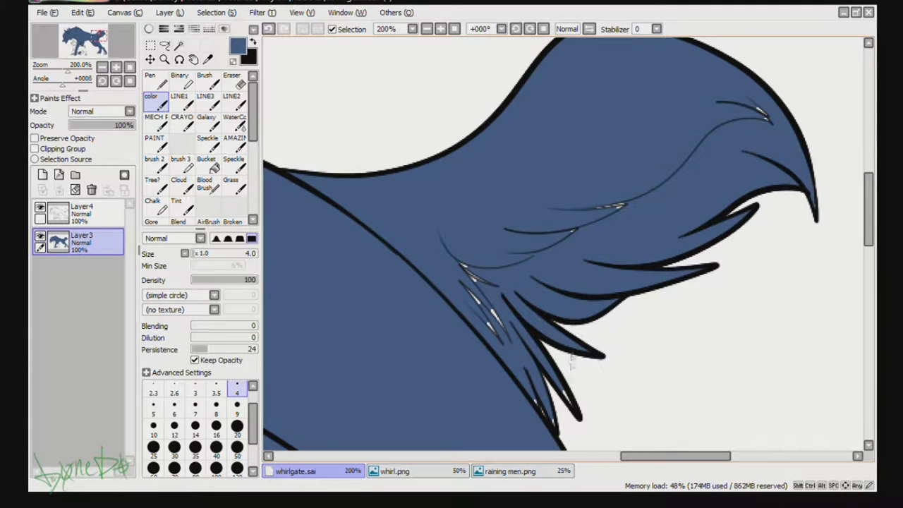
pyautogui.click(216, 426)
pyautogui.moveTo(466, 268); pyautogui.dragTo(497, 331)
# - Color the remaining gaps on both hind legs and fill their paws and claws blue, using brush sizes 4 and 8
pyautogui.click(237, 387)
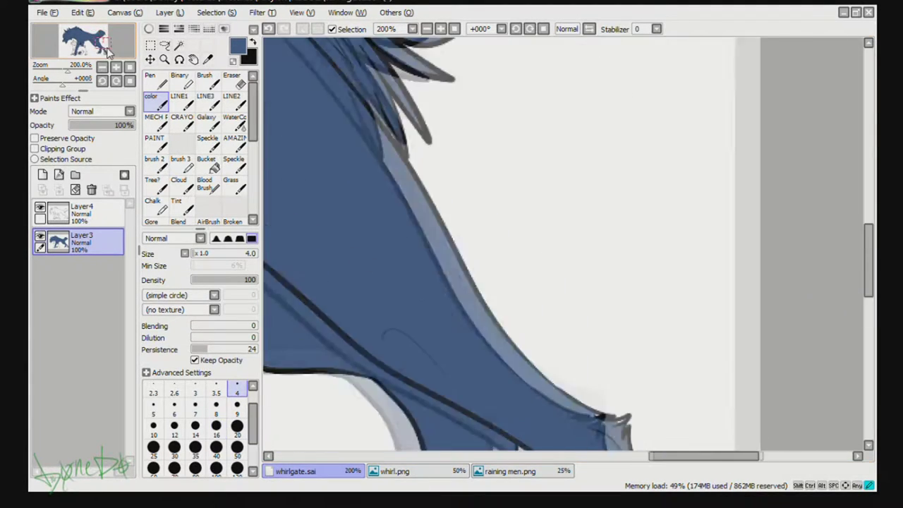
pyautogui.moveTo(431, 238); pyautogui.dragTo(437, 252)
pyautogui.moveTo(324, 354); pyautogui.dragTo(374, 229)
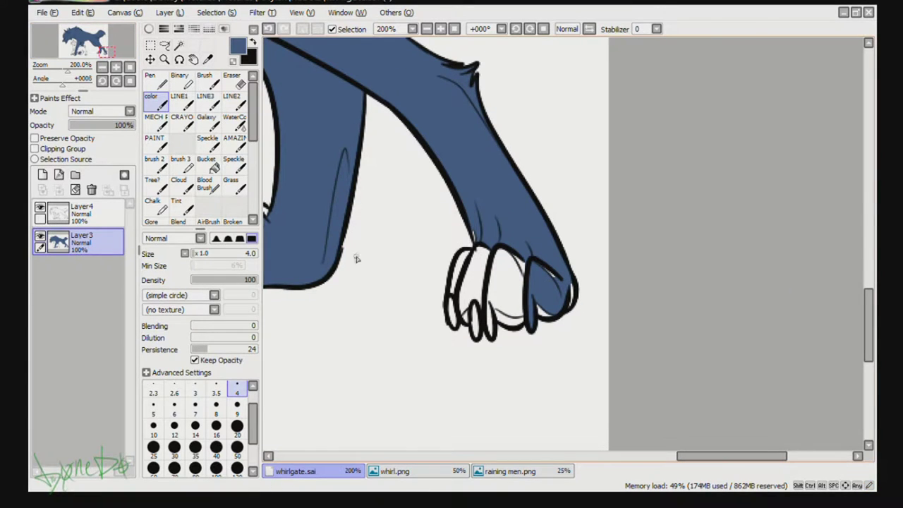
pyautogui.click(215, 406)
pyautogui.moveTo(452, 322)
pyautogui.mouseDown()
pyautogui.moveTo(455, 284)
pyautogui.moveTo(483, 225)
pyautogui.moveTo(473, 263)
pyautogui.moveTo(476, 332)
pyautogui.moveTo(494, 277)
pyautogui.moveTo(518, 321)
pyautogui.mouseUp()
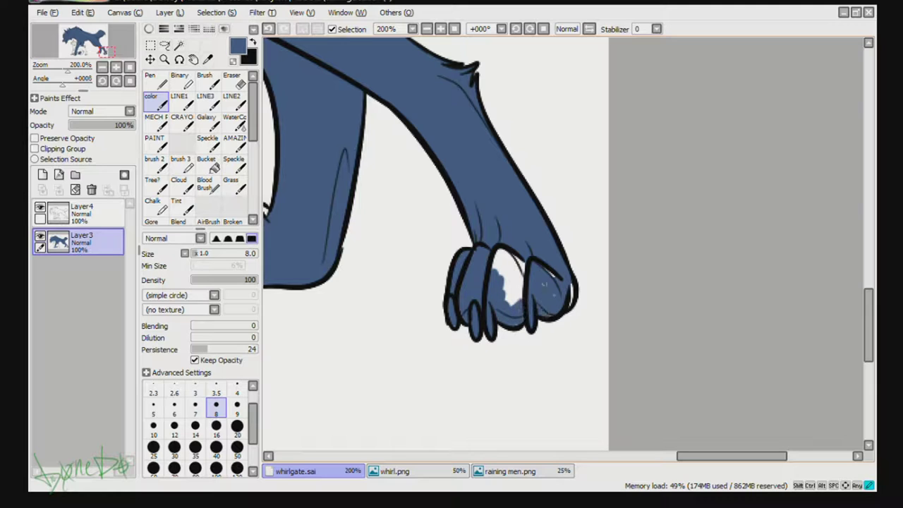
pyautogui.moveTo(537, 265)
pyautogui.mouseDown()
pyautogui.moveTo(514, 253)
pyautogui.moveTo(475, 277)
pyautogui.mouseUp()
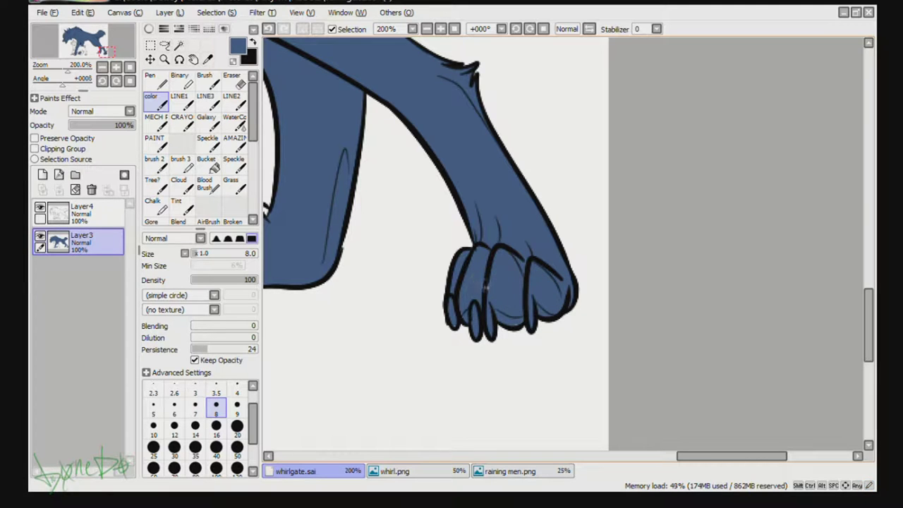
pyautogui.click(667, 457)
pyautogui.moveTo(414, 217)
pyautogui.mouseDown()
pyautogui.moveTo(380, 225)
pyautogui.moveTo(351, 255)
pyautogui.moveTo(361, 286)
pyautogui.mouseUp()
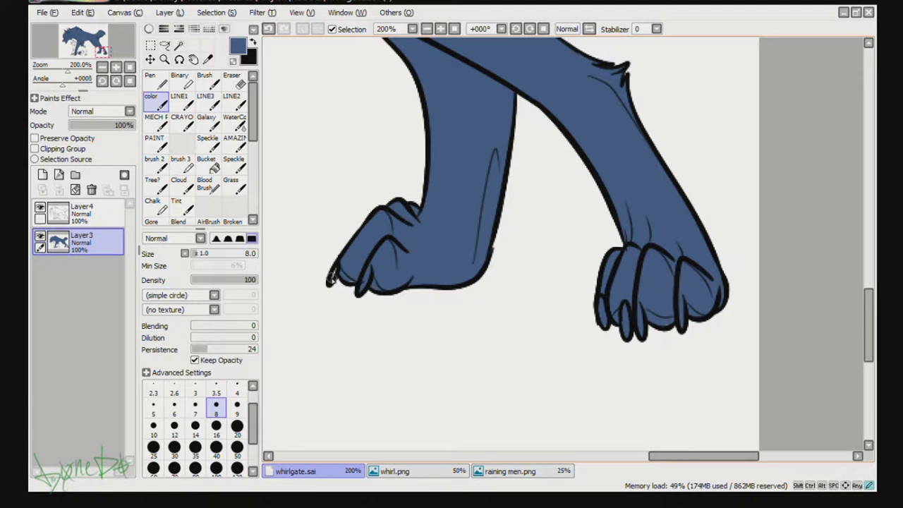
# - Fill the gaps in the underside and elbow fur, and color both front paws and claws blue
pyautogui.moveTo(103, 43); pyautogui.dragTo(85, 43)
pyautogui.moveTo(519, 218); pyautogui.dragTo(508, 194)
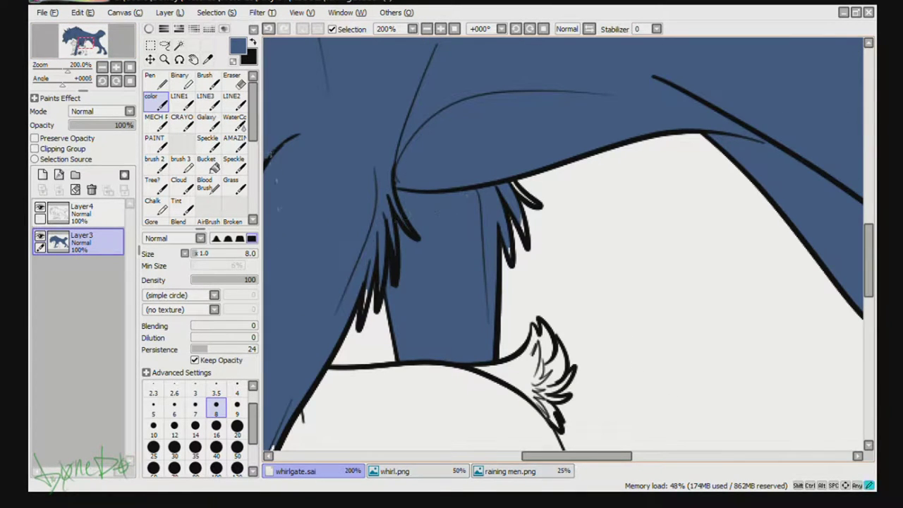
pyautogui.click(237, 388)
pyautogui.moveTo(85, 44); pyautogui.dragTo(81, 52)
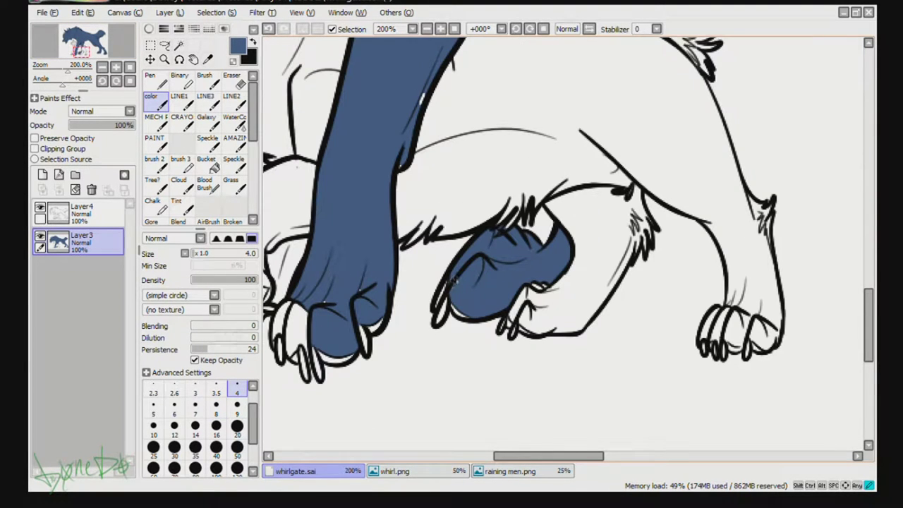
pyautogui.click(215, 404)
pyautogui.moveTo(282, 366)
pyautogui.mouseDown()
pyautogui.moveTo(289, 311)
pyautogui.moveTo(303, 375)
pyautogui.moveTo(318, 363)
pyautogui.mouseUp()
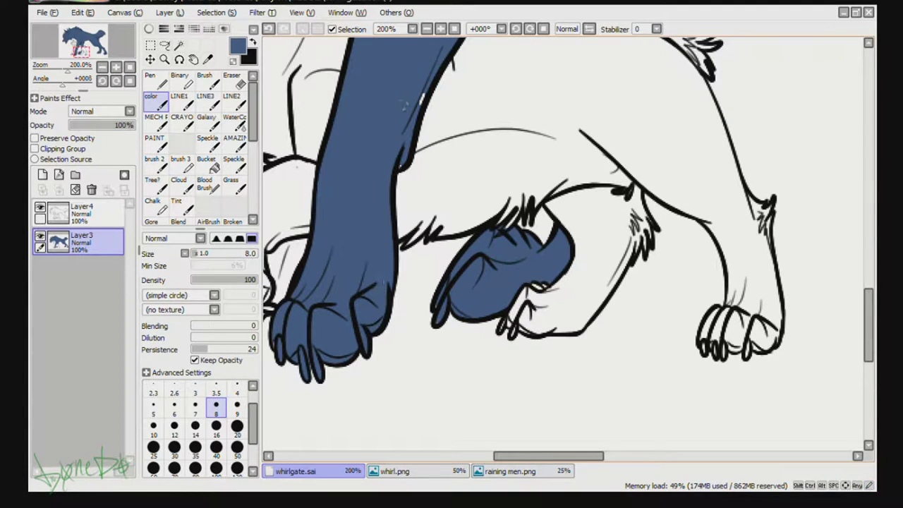
pyautogui.moveTo(82, 50); pyautogui.dragTo(78, 40)
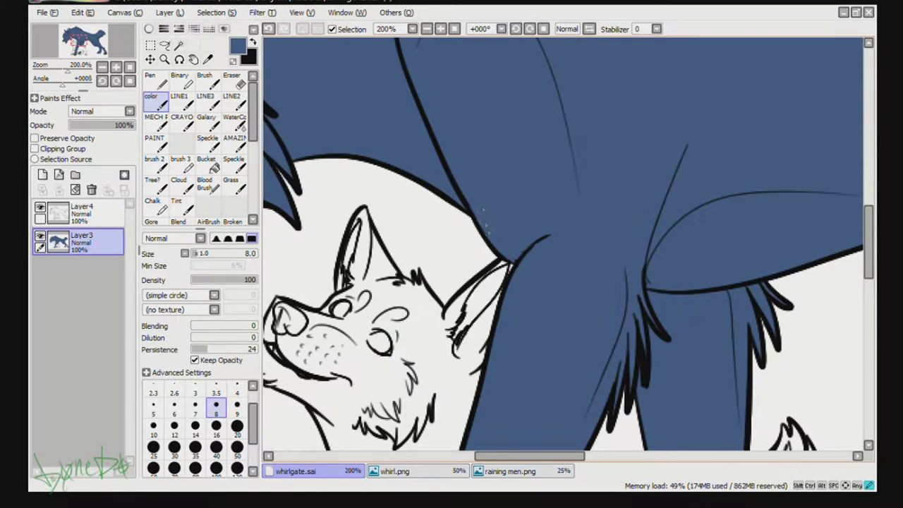
pyautogui.scroll(-2, 491, 238)
# - Preserve the opacity of Layer3 and add a new layer above it as a clipping group
pyautogui.click(71, 138)
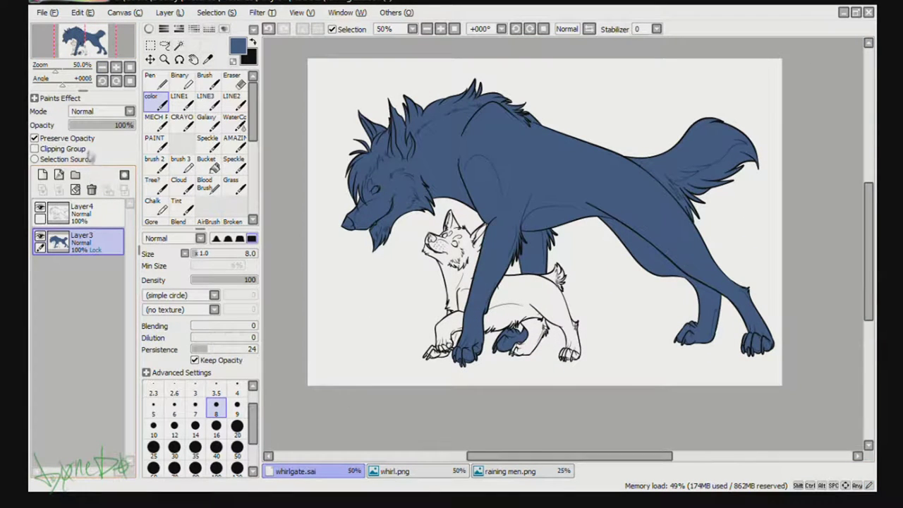
pyautogui.click(43, 174)
pyautogui.click(55, 148)
# - Take the dark slate blue from the whirl.png reference and paint the mane in it with brush size 35
pyautogui.click(409, 471)
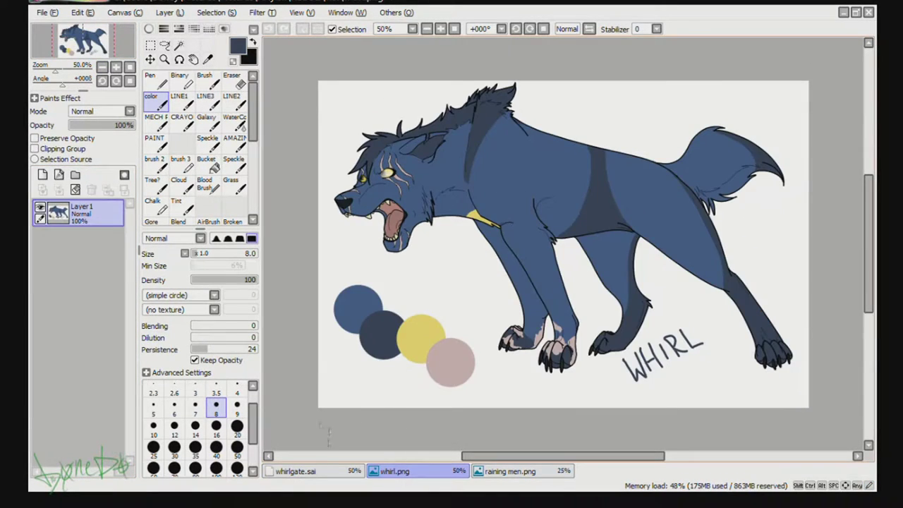
pyautogui.click(295, 471)
pyautogui.click(194, 426)
pyautogui.click(194, 446)
pyautogui.moveTo(353, 191)
pyautogui.mouseDown()
pyautogui.moveTo(356, 162)
pyautogui.moveTo(388, 134)
pyautogui.moveTo(459, 99)
pyautogui.moveTo(522, 120)
pyautogui.mouseUp()
# - Paint the dark stripe curving down the large wolf's shoulder as in the whirl.png reference, redoing the first attempt
pyautogui.click(409, 470)
pyautogui.click(296, 471)
pyautogui.moveTo(465, 109)
pyautogui.mouseDown()
pyautogui.moveTo(525, 118)
pyautogui.moveTo(459, 168)
pyautogui.mouseUp()
pyautogui.click(409, 474)
pyautogui.click(297, 470)
pyautogui.hotkey('ctrl', 'z')
pyautogui.moveTo(518, 118)
pyautogui.mouseDown()
pyautogui.moveTo(471, 164)
pyautogui.moveTo(472, 182)
pyautogui.moveTo(465, 165)
pyautogui.mouseUp()
# - Paint the dark markings on both hind legs down to the paws, following the whirl.png reference
pyautogui.click(395, 470)
pyautogui.click(339, 470)
pyautogui.moveTo(697, 227); pyautogui.dragTo(769, 346)
pyautogui.click(409, 470)
pyautogui.click(324, 471)
pyautogui.moveTo(718, 262); pyautogui.dragTo(762, 348)
pyautogui.moveTo(694, 291)
pyautogui.mouseDown()
pyautogui.moveTo(708, 334)
pyautogui.moveTo(682, 342)
pyautogui.mouseUp()
# - Paint the dark band around the large wolf's torso and the dark tail tip, following the whirl.png reference
pyautogui.click(398, 471)
pyautogui.click(325, 470)
pyautogui.moveTo(581, 144)
pyautogui.mouseDown()
pyautogui.moveTo(596, 217)
pyautogui.moveTo(562, 220)
pyautogui.moveTo(569, 210)
pyautogui.moveTo(537, 235)
pyautogui.moveTo(550, 211)
pyautogui.mouseUp()
pyautogui.moveTo(596, 176); pyautogui.dragTo(589, 206)
pyautogui.moveTo(753, 130); pyautogui.dragTo(737, 169)
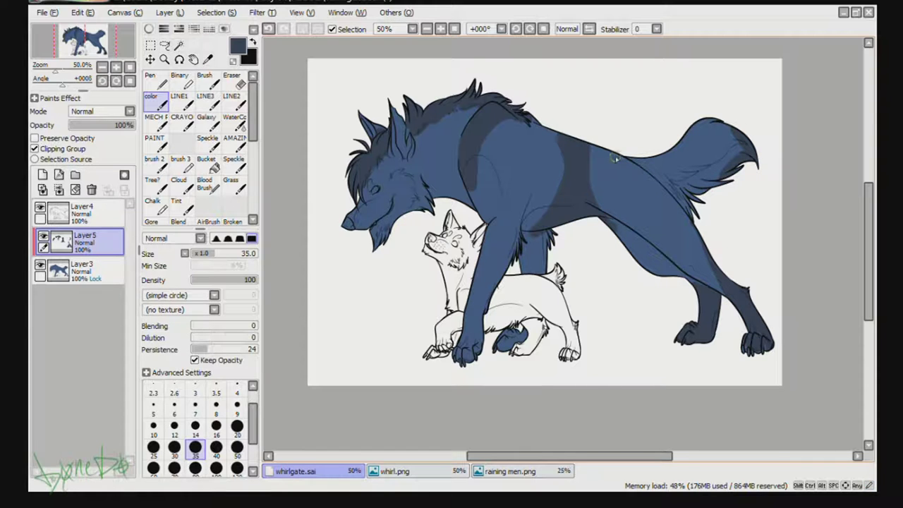
# - Check the whirl.png reference and paint both front paws of the large wolf dark slate blue
pyautogui.click(393, 470)
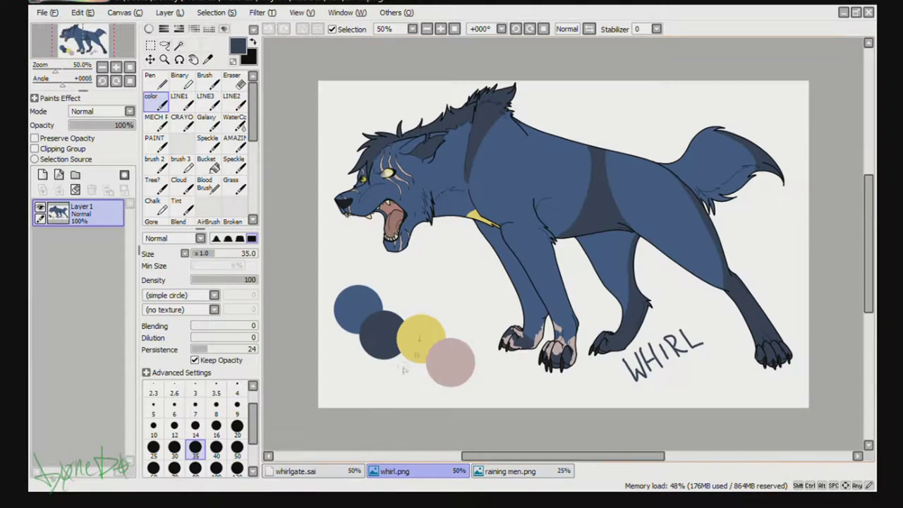
pyautogui.click(346, 470)
pyautogui.moveTo(485, 359)
pyautogui.mouseDown()
pyautogui.moveTo(462, 331)
pyautogui.moveTo(521, 347)
pyautogui.mouseUp()
pyautogui.moveTo(476, 317)
pyautogui.mouseDown()
pyautogui.moveTo(462, 340)
pyautogui.moveTo(475, 358)
pyautogui.mouseUp()
# - Sample the yellow palette color from whirl.png and return to whirlgate.sai
pyautogui.click(416, 470)
pyautogui.keyDown('alt'); pyautogui.click(406, 341); pyautogui.keyUp('alt')
pyautogui.click(331, 470)
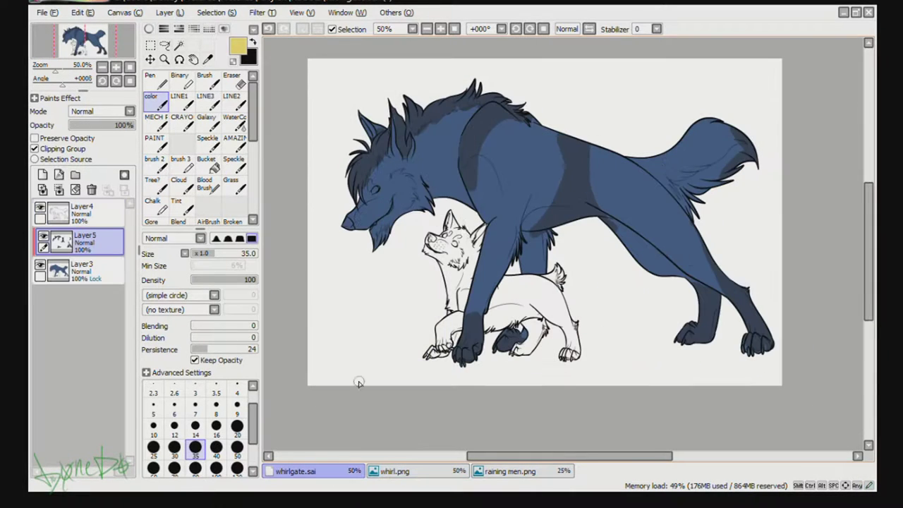
pyautogui.click(526, 227)
pyautogui.click(417, 472)
pyautogui.click(337, 471)
pyautogui.hotkey('ctrl', 'z')
# - Add a layer above the dark markings, dab yellow on the chest and behind the front leg, and clip it
pyautogui.click(43, 175)
pyautogui.click(473, 213)
pyautogui.click(529, 226)
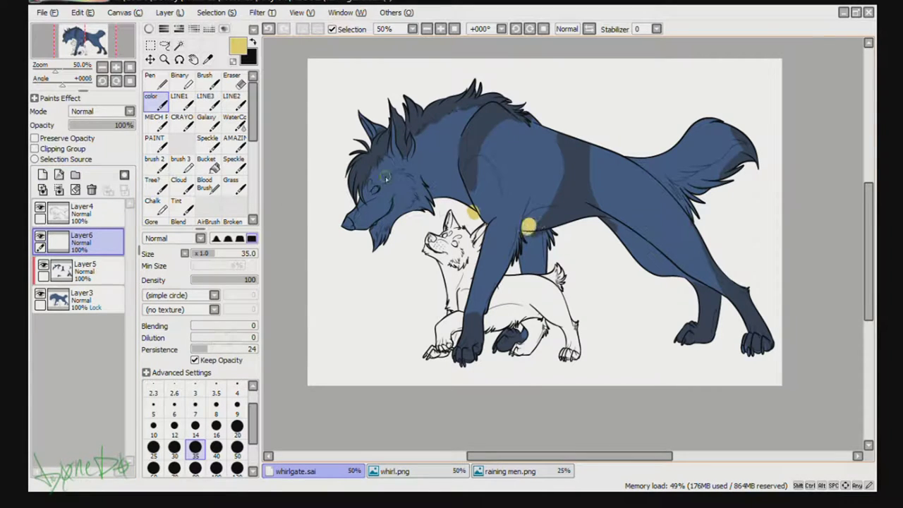
pyautogui.click(34, 148)
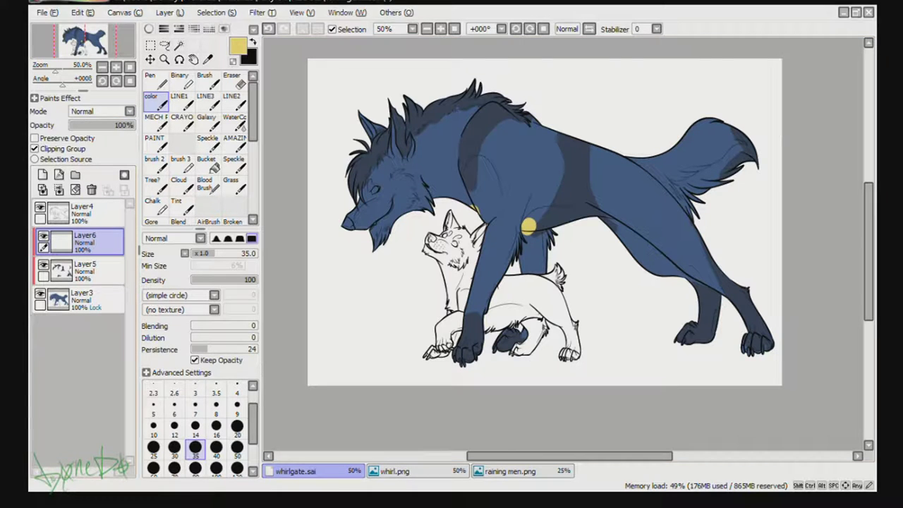
pyautogui.click(823, 83)
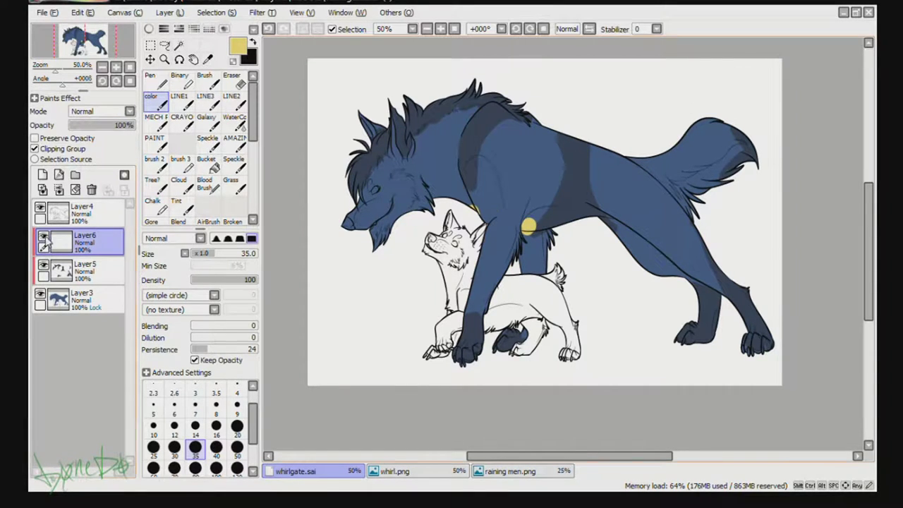
# - Trim the yellow chest patch and the patch behind the front leg with the Eraser, using size 16 for the latter
pyautogui.click(234, 81)
pyautogui.click(116, 67)
pyautogui.click(116, 67)
pyautogui.click(116, 67)
pyautogui.click(237, 362)
pyautogui.moveTo(338, 186); pyautogui.dragTo(350, 214)
pyautogui.moveTo(475, 263); pyautogui.dragTo(510, 267)
pyautogui.click(215, 382)
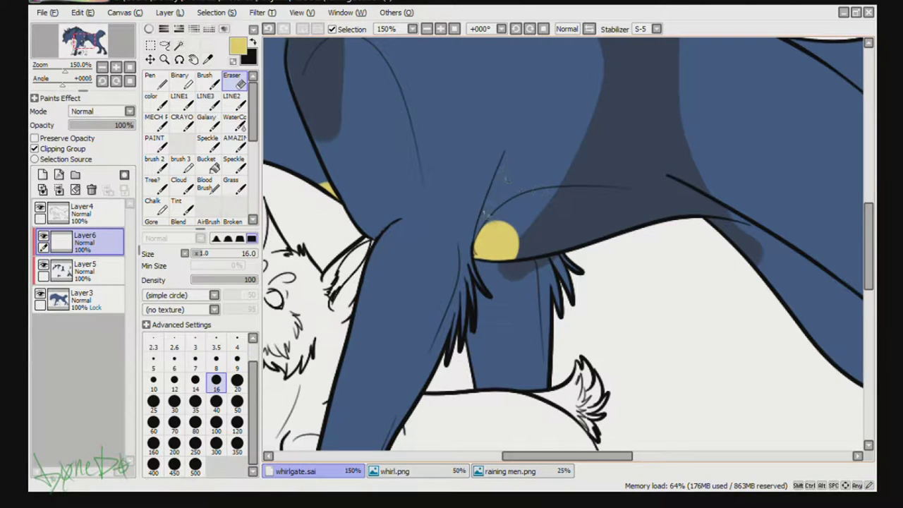
pyautogui.moveTo(486, 218); pyautogui.dragTo(526, 240)
# - Refine the yellow patch behind the front leg, extending its rear tip along the belly line at brush size 9
pyautogui.click(156, 102)
pyautogui.click(237, 407)
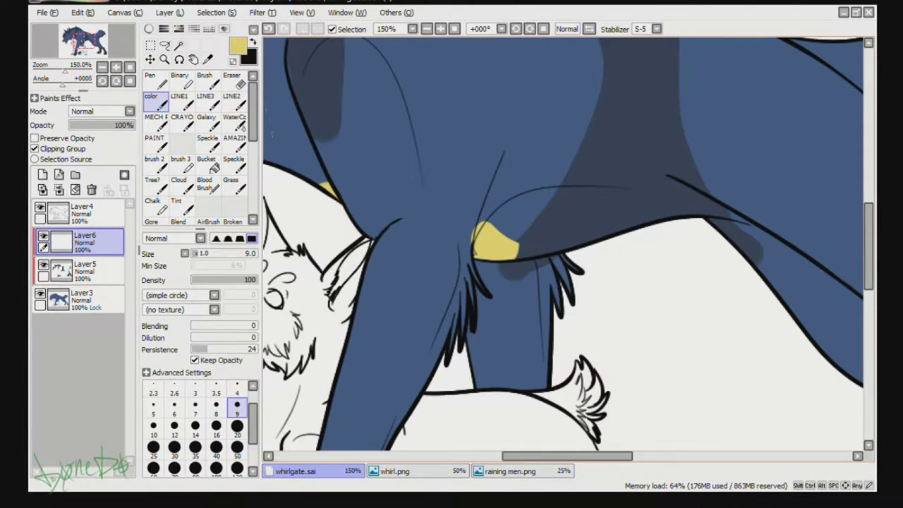
pyautogui.press('e')
pyautogui.press('e')
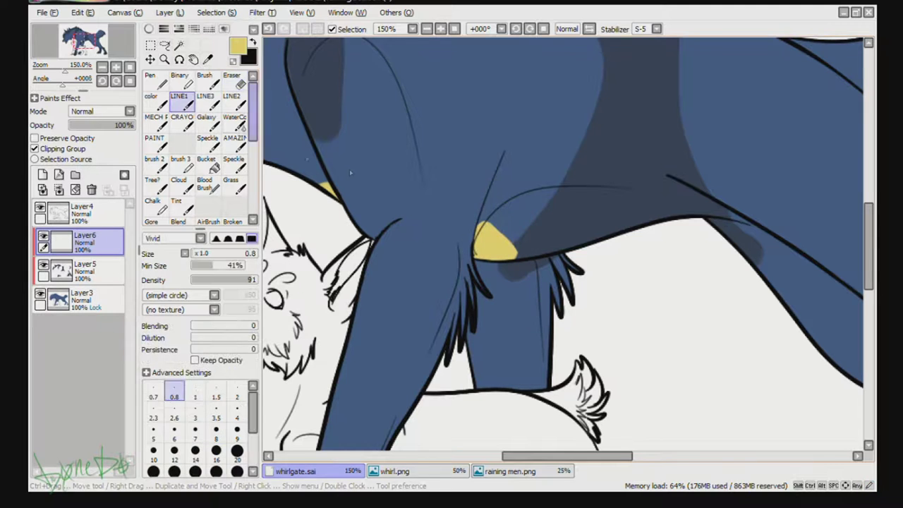
pyautogui.moveTo(503, 243); pyautogui.dragTo(527, 254)
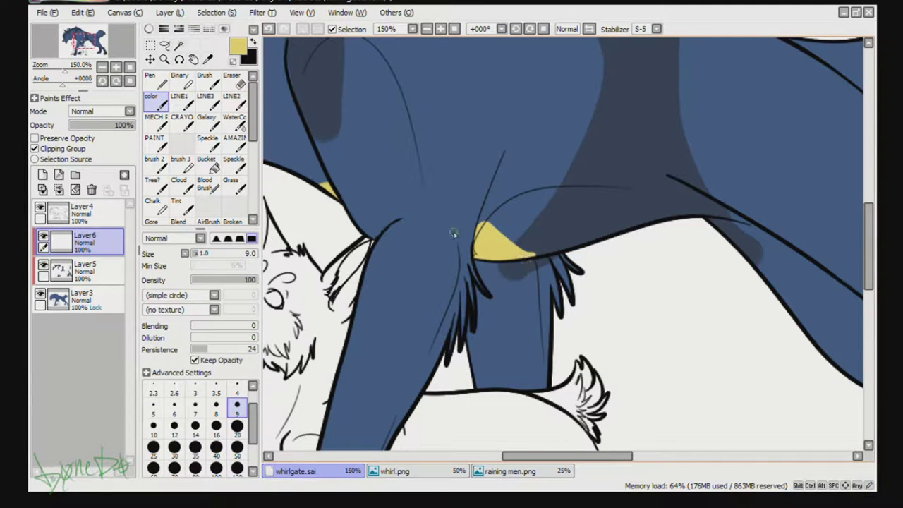
# - On the dark markings layer, trim the lower end of the shoulder marking with the Eraser at size 50 and sample the marking's dark color
pyautogui.press('e')
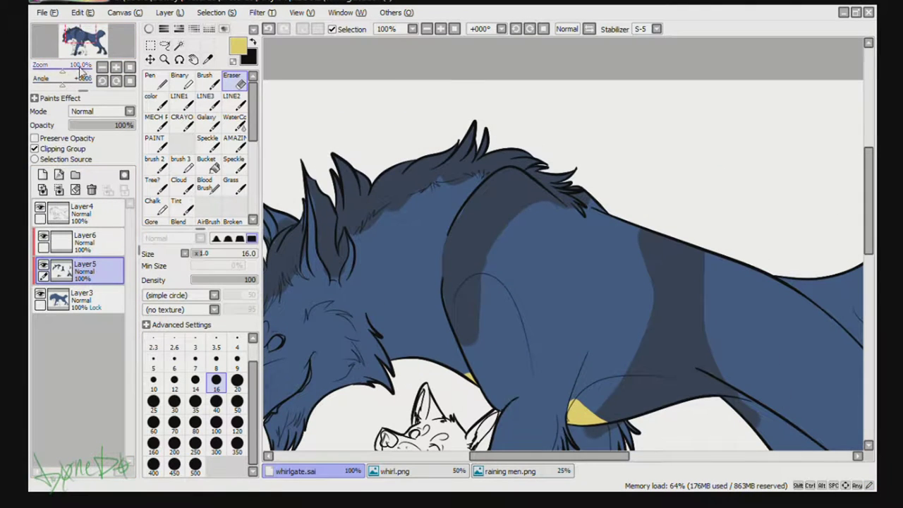
pyautogui.press(']')
pyautogui.press(']')
pyautogui.press(']')
pyautogui.press(']')
pyautogui.press(']')
pyautogui.press(']')
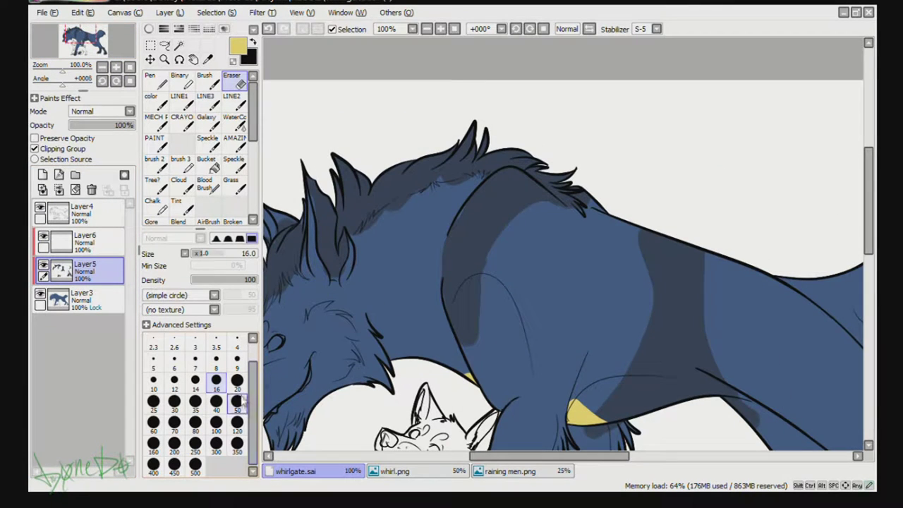
pyautogui.click(155, 102)
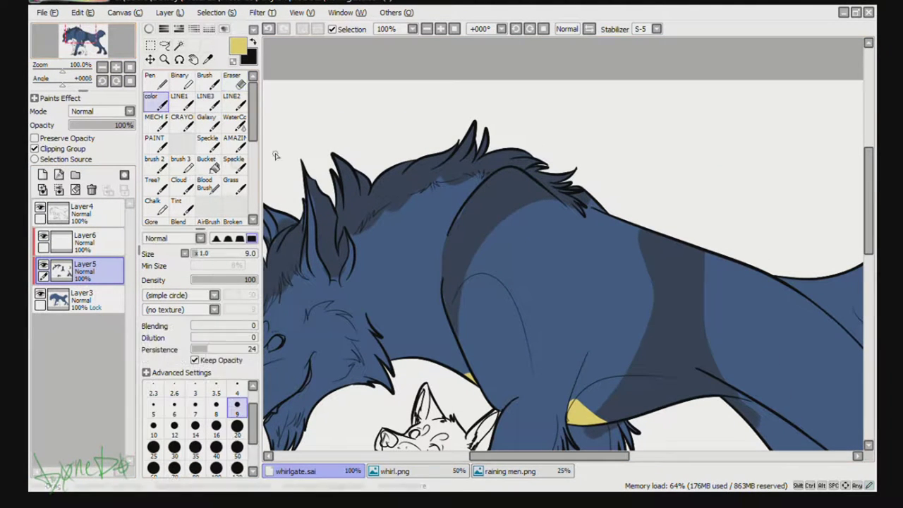
pyautogui.rightClick(472, 214)
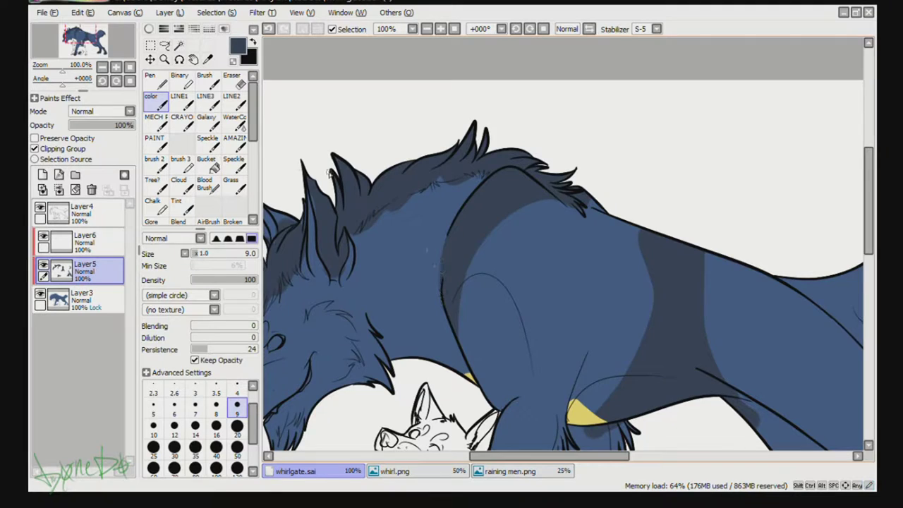
# - Reshape both edges of the dark flank band into curves with the size 50 Eraser and clear dark spill from the legs beneath it
pyautogui.press('e')
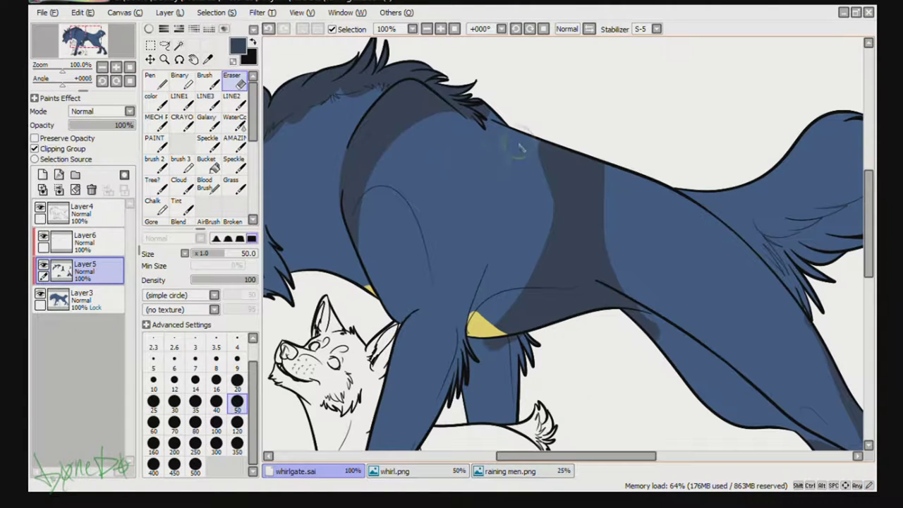
pyautogui.moveTo(521, 147)
pyautogui.mouseDown()
pyautogui.moveTo(509, 308)
pyautogui.moveTo(487, 331)
pyautogui.mouseUp()
pyautogui.moveTo(619, 160)
pyautogui.mouseDown()
pyautogui.moveTo(613, 194)
pyautogui.moveTo(661, 315)
pyautogui.moveTo(647, 316)
pyautogui.mouseUp()
pyautogui.click(156, 103)
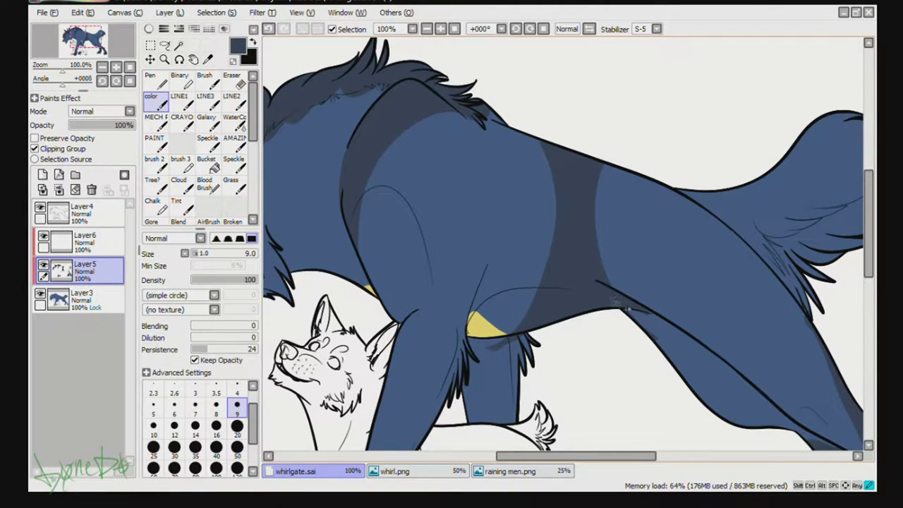
pyautogui.press('e')
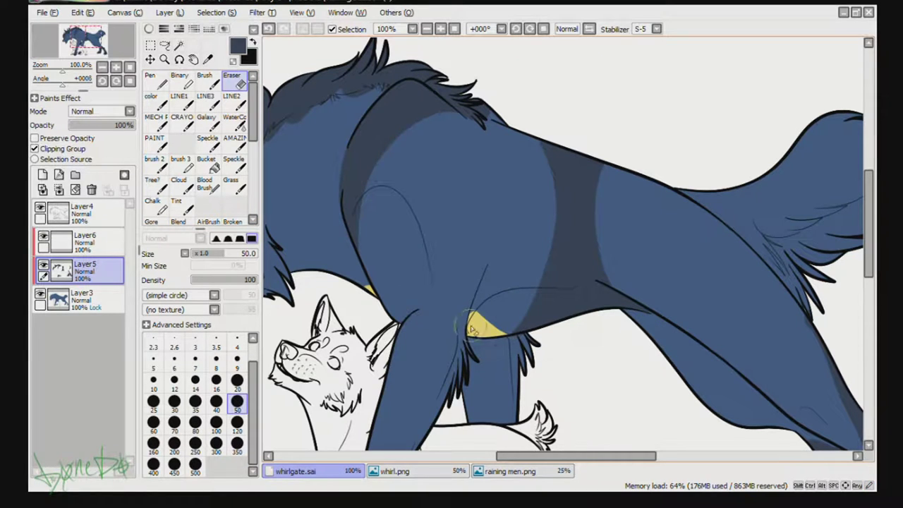
# - Check whirl.png and reshape the dark marking along the back of the near hind leg, using brush and Eraser at size 20
pyautogui.click(395, 470)
pyautogui.click(296, 471)
pyautogui.click(104, 48)
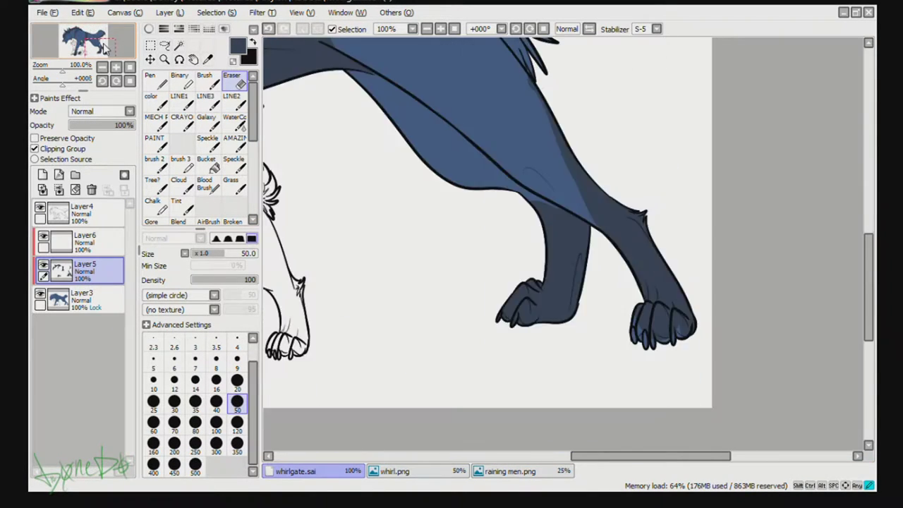
pyautogui.moveTo(105, 48); pyautogui.dragTo(105, 45)
pyautogui.click(156, 101)
pyautogui.click(238, 427)
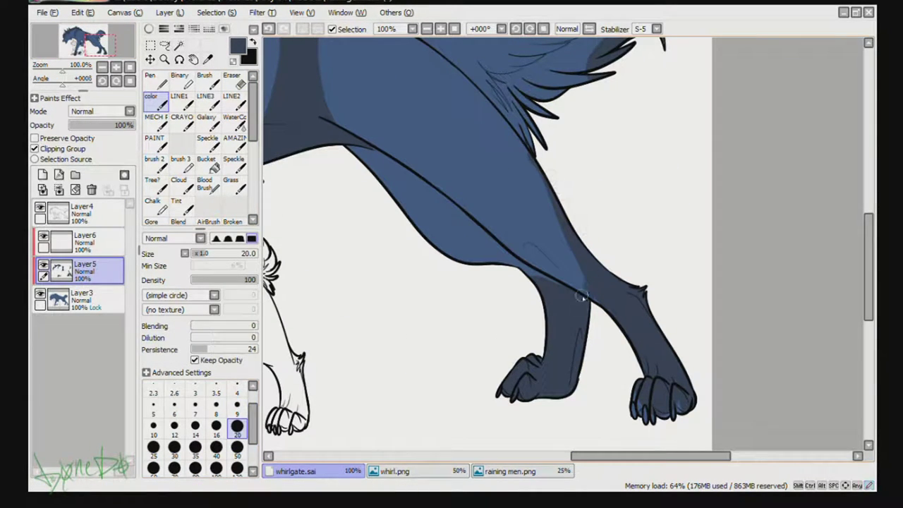
pyautogui.press('e')
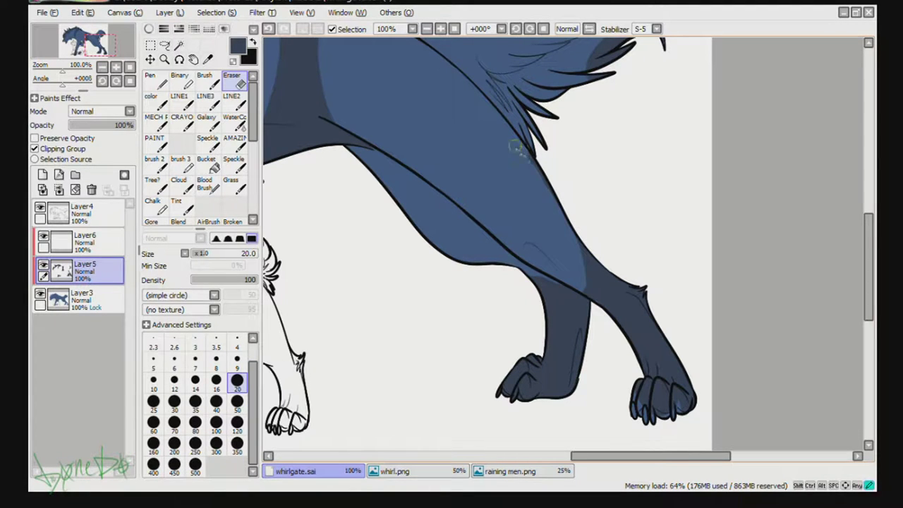
pyautogui.press('b')
pyautogui.moveTo(565, 205); pyautogui.dragTo(600, 306)
pyautogui.press('e')
pyautogui.moveTo(498, 93); pyautogui.dragTo(527, 141)
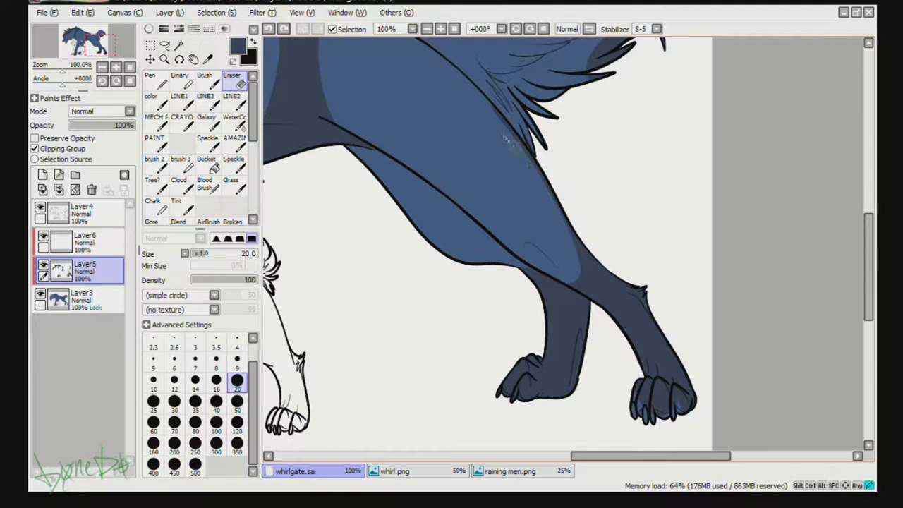
pyautogui.click(159, 100)
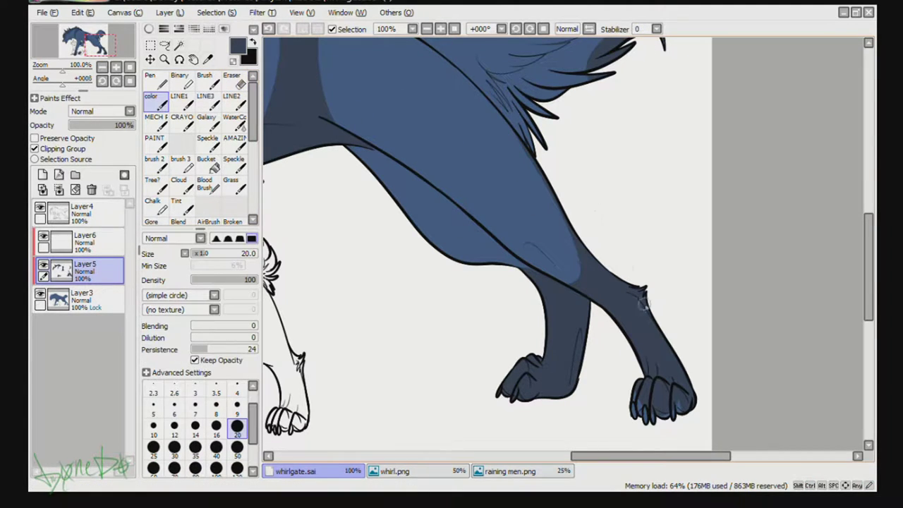
# - Carve the inner edge of the dark marking on the tail with the Eraser
pyautogui.moveTo(867, 302); pyautogui.dragTo(867, 262)
pyautogui.click(116, 67)
pyautogui.moveTo(101, 33); pyautogui.dragTo(105, 34)
pyautogui.click(235, 81)
pyautogui.click(160, 104)
pyautogui.press('e')
pyautogui.moveTo(459, 86)
pyautogui.mouseDown()
pyautogui.moveTo(462, 119)
pyautogui.moveTo(423, 325)
pyautogui.moveTo(309, 348)
pyautogui.moveTo(392, 344)
pyautogui.mouseUp()
# - Refine the dark tail marking along its fur lines, trimming with the Eraser at size 9 and filling with the brush at size 20
pyautogui.press('e')
pyautogui.press('[')
pyautogui.press('[')
pyautogui.press('[')
pyautogui.press('[')
pyautogui.press('[')
pyautogui.moveTo(424, 99)
pyautogui.mouseDown()
pyautogui.moveTo(522, 176)
pyautogui.moveTo(490, 171)
pyautogui.mouseUp()
pyautogui.press('e')
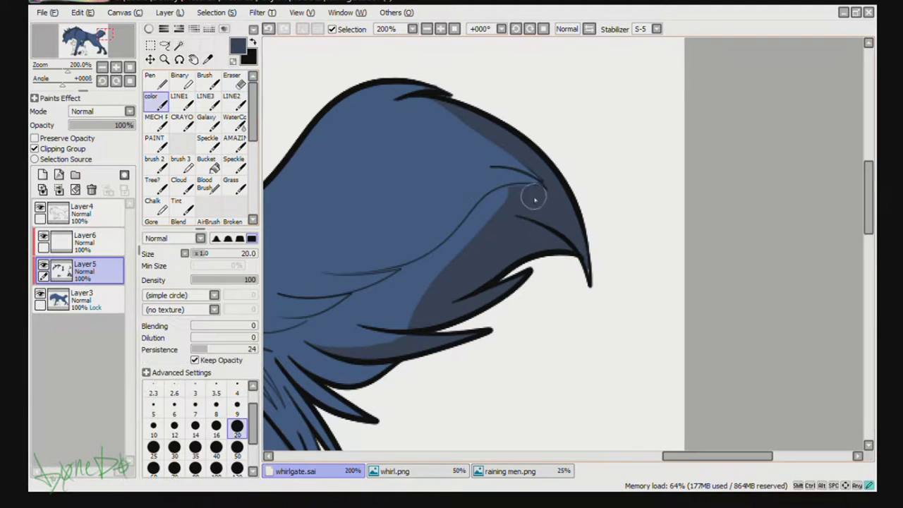
pyautogui.press('e')
pyautogui.press('e')
pyautogui.press('e')
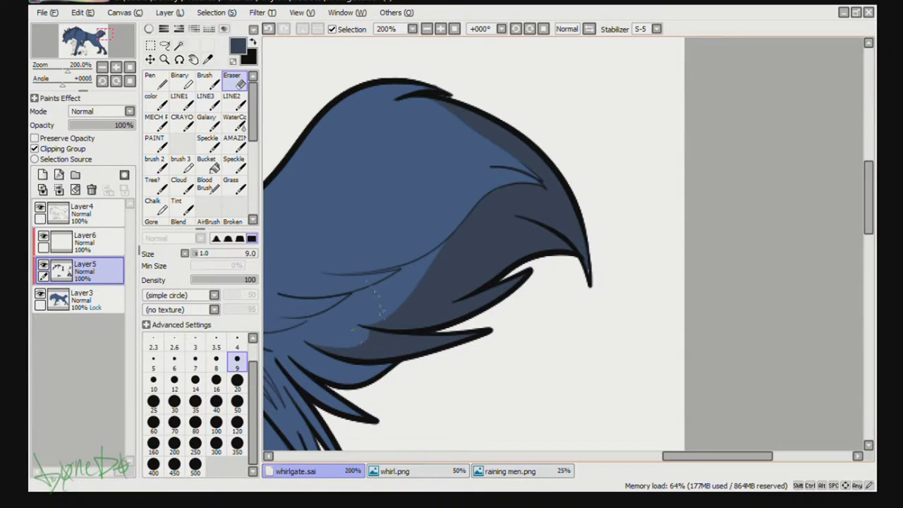
# - Set the Stabilizer to 0 and darken the inner ears with the brush at size 4
pyautogui.click(102, 67)
pyautogui.click(102, 67)
pyautogui.click(102, 67)
pyautogui.click(102, 67)
pyautogui.moveTo(103, 36)
pyautogui.mouseDown()
pyautogui.moveTo(89, 43)
pyautogui.moveTo(71, 33)
pyautogui.mouseUp()
pyautogui.click(656, 29)
pyautogui.click(641, 40)
pyautogui.click(116, 67)
pyautogui.click(116, 67)
pyautogui.click(116, 67)
pyautogui.click(116, 67)
pyautogui.click(156, 102)
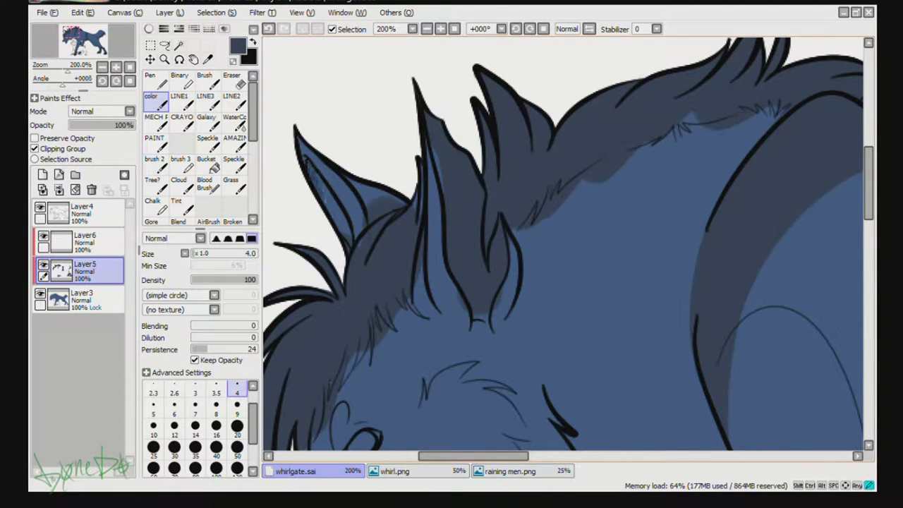
pyautogui.moveTo(310, 166); pyautogui.dragTo(352, 244)
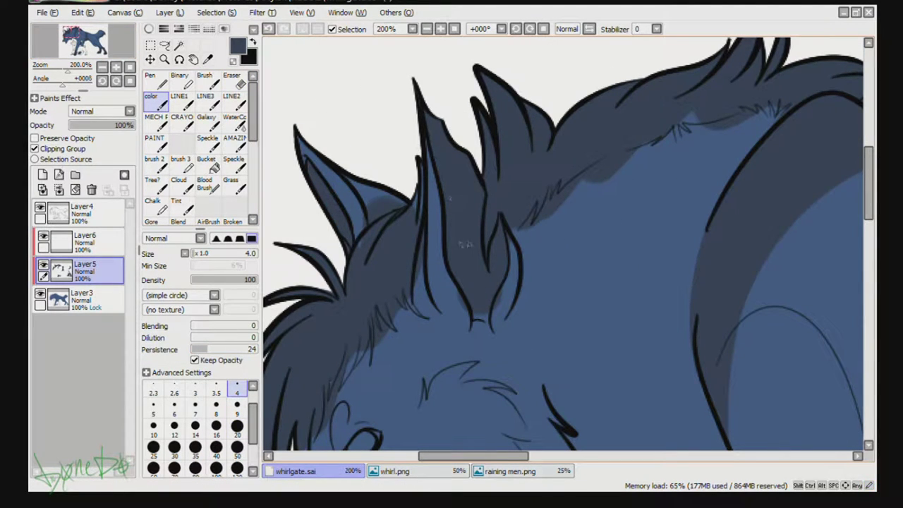
# - Erase the dark spill at the base of the far ear with the Eraser at size 9
pyautogui.click(235, 83)
pyautogui.moveTo(348, 244); pyautogui.dragTo(385, 203)
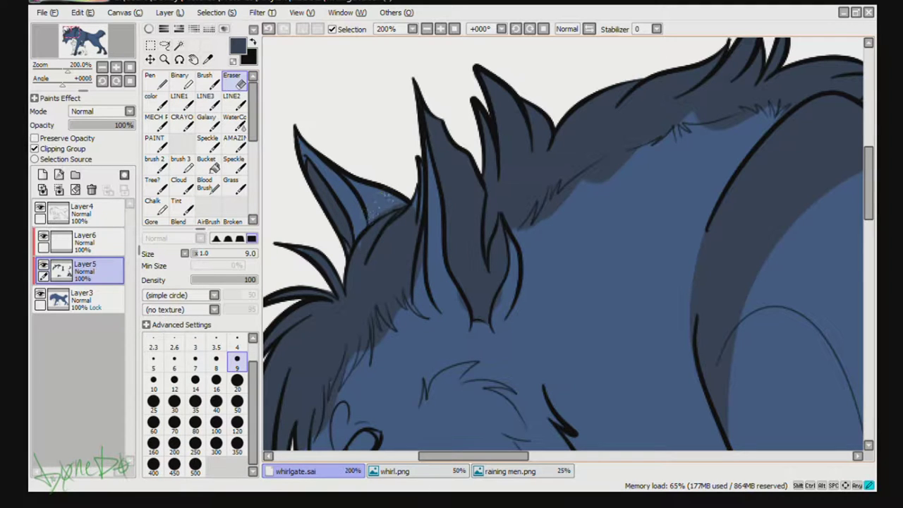
pyautogui.press('e')
pyautogui.click(67, 36)
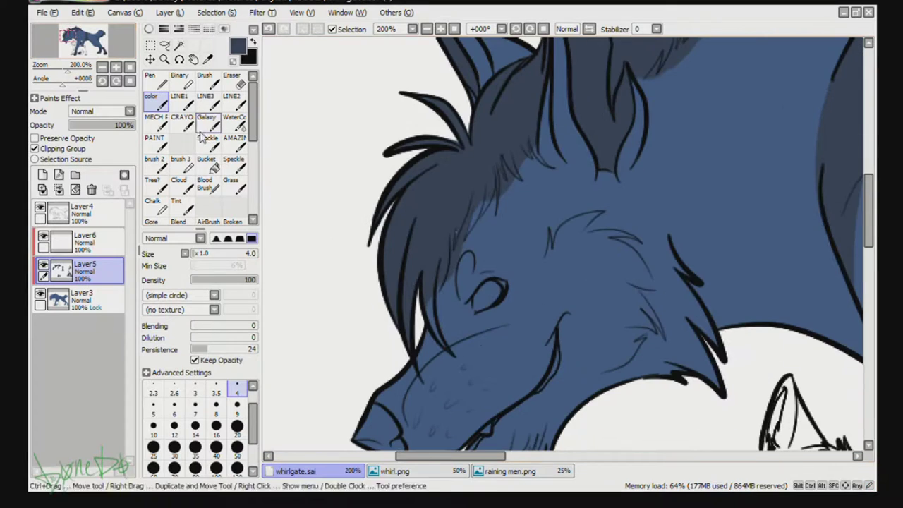
pyautogui.click(92, 300)
pyautogui.click(62, 138)
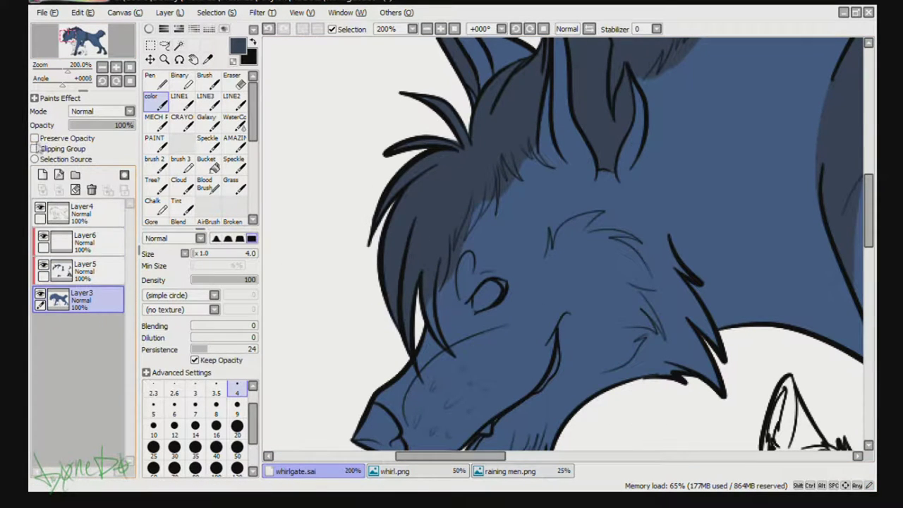
pyautogui.click(62, 138)
pyautogui.click(91, 271)
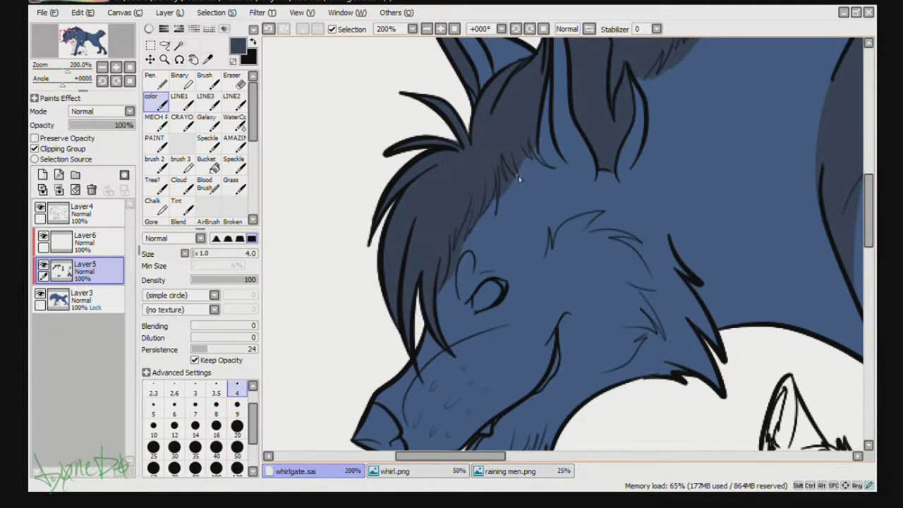
# - Clean up the dark forelock's edge along the forehead hair strokes, alternating brush and Eraser at size 4
pyautogui.click(234, 81)
pyautogui.scroll(2, 460, 246)
pyautogui.moveTo(380, 169)
pyautogui.mouseDown()
pyautogui.moveTo(343, 310)
pyautogui.moveTo(333, 318)
pyautogui.mouseUp()
pyautogui.click(155, 102)
pyautogui.moveTo(383, 194); pyautogui.dragTo(359, 194)
pyautogui.click(234, 81)
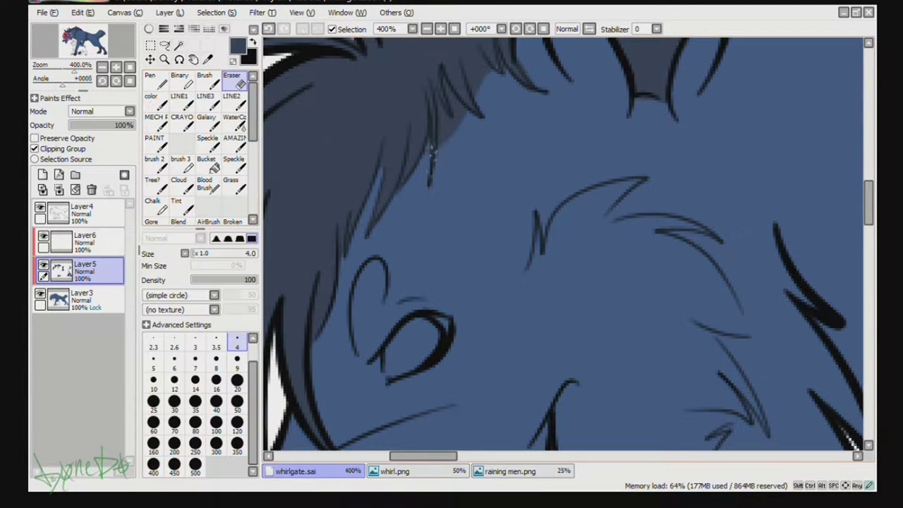
pyautogui.moveTo(441, 103); pyautogui.dragTo(460, 129)
# - Touch up the dark edge around the upper hairline tufts with the brush, undoing one Eraser stroke
pyautogui.scroll(3, 494, 141)
pyautogui.click(155, 103)
pyautogui.click(234, 81)
pyautogui.moveTo(475, 242)
pyautogui.mouseDown()
pyautogui.moveTo(471, 200)
pyautogui.moveTo(477, 228)
pyautogui.mouseUp()
pyautogui.hotkey('ctrl', 'z')
pyautogui.click(155, 102)
pyautogui.moveTo(467, 196); pyautogui.dragTo(482, 206)
# - Trim the dark mane's lower edge along the neck fur strokes with the Eraser
pyautogui.click(102, 68)
pyautogui.click(102, 68)
pyautogui.moveTo(98, 52); pyautogui.dragTo(99, 49)
pyautogui.click(116, 67)
pyautogui.click(117, 68)
pyautogui.click(466, 364)
pyautogui.click(234, 82)
pyautogui.moveTo(483, 362)
pyautogui.mouseDown()
pyautogui.moveTo(554, 285)
pyautogui.moveTo(695, 222)
pyautogui.moveTo(625, 258)
pyautogui.mouseUp()
pyautogui.moveTo(461, 457); pyautogui.dragTo(486, 457)
# - Fill the mane's edge farther along the neck with a smaller brush and trim it with the Eraser at size 3
pyautogui.click(156, 103)
pyautogui.press('[')
pyautogui.moveTo(577, 171)
pyautogui.mouseDown()
pyautogui.moveTo(600, 136)
pyautogui.moveTo(707, 138)
pyautogui.mouseUp()
pyautogui.click(234, 82)
pyautogui.click(196, 342)
pyautogui.moveTo(726, 143)
pyautogui.mouseDown()
pyautogui.moveTo(743, 118)
pyautogui.moveTo(760, 131)
pyautogui.mouseUp()
pyautogui.click(157, 104)
# - Clean the dark mane's end over the shoulders and fill the remaining blue wedge beside the back outline at brush size 4
pyautogui.moveTo(78, 29); pyautogui.dragTo(82, 31)
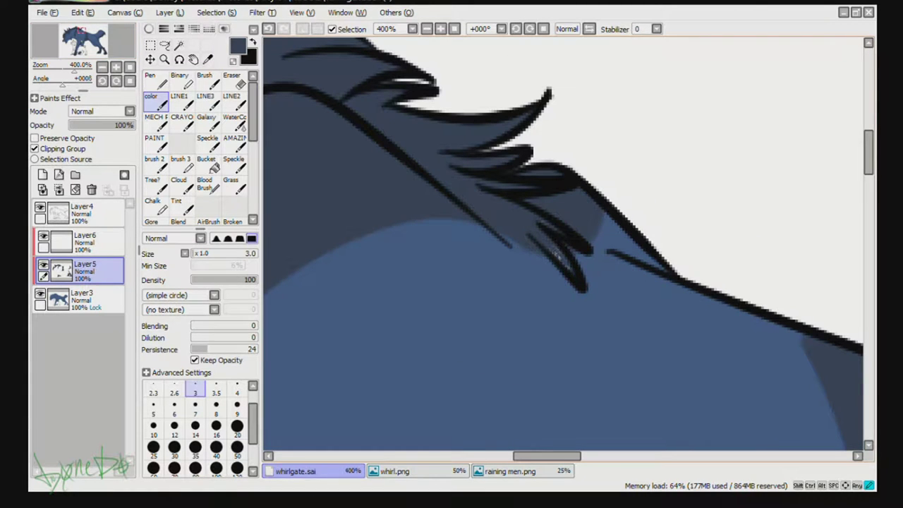
pyautogui.press('e')
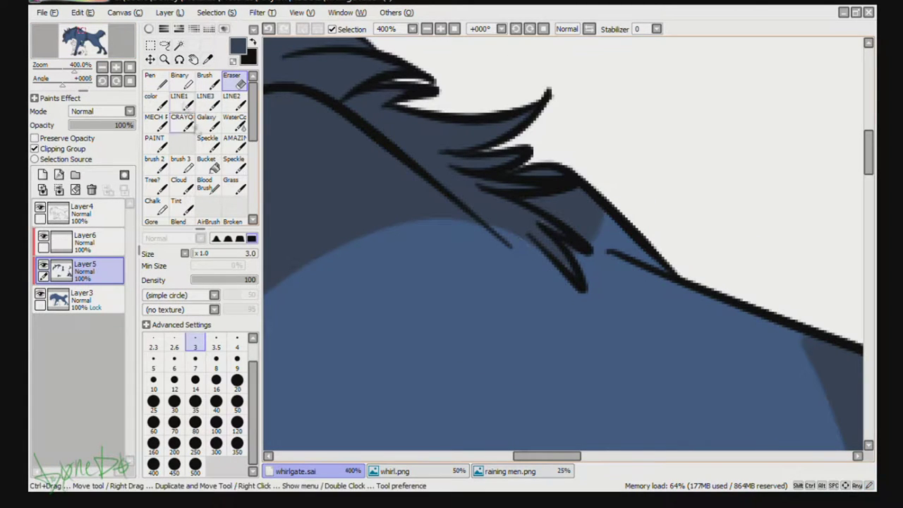
pyautogui.click(160, 104)
pyautogui.click(237, 388)
pyautogui.moveTo(598, 247); pyautogui.dragTo(627, 247)
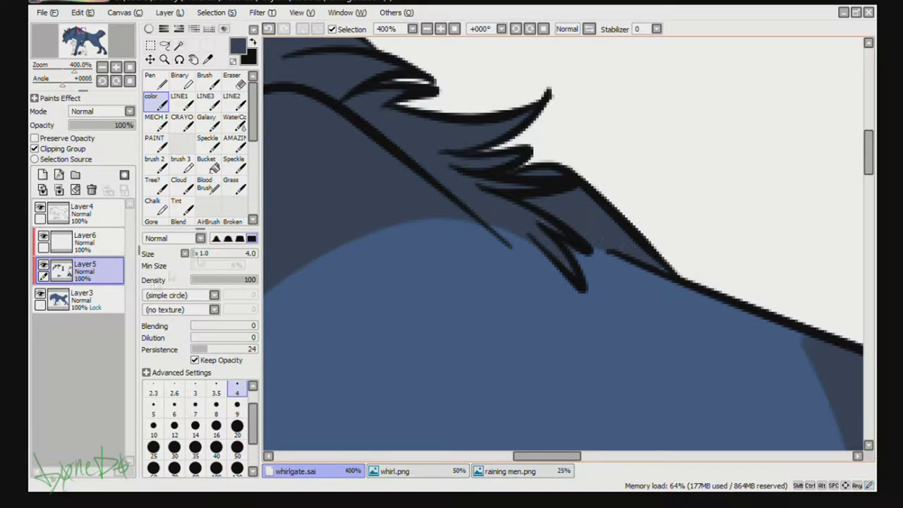
pyautogui.click(129, 80)
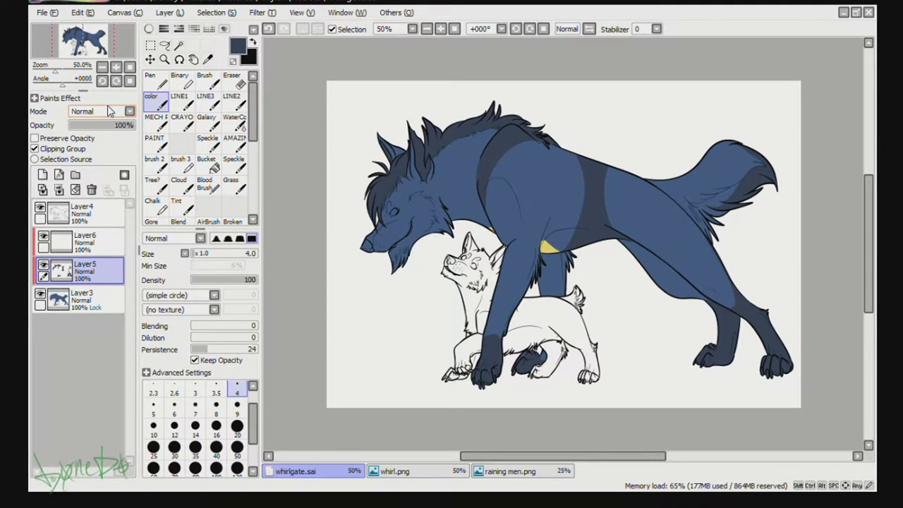
# - Check whirl.png and reshape the upper edges of the dark markings on both front paws with the Eraser at size 20
pyautogui.click(396, 469)
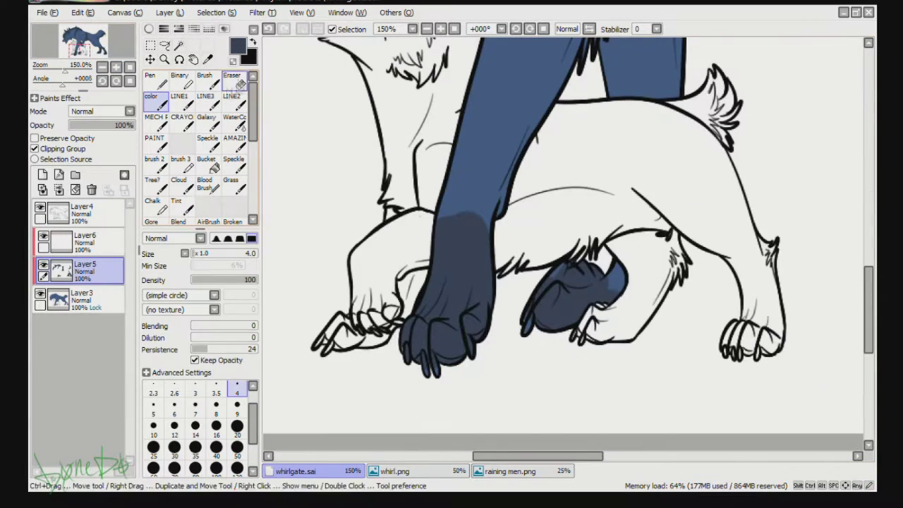
pyautogui.press('e')
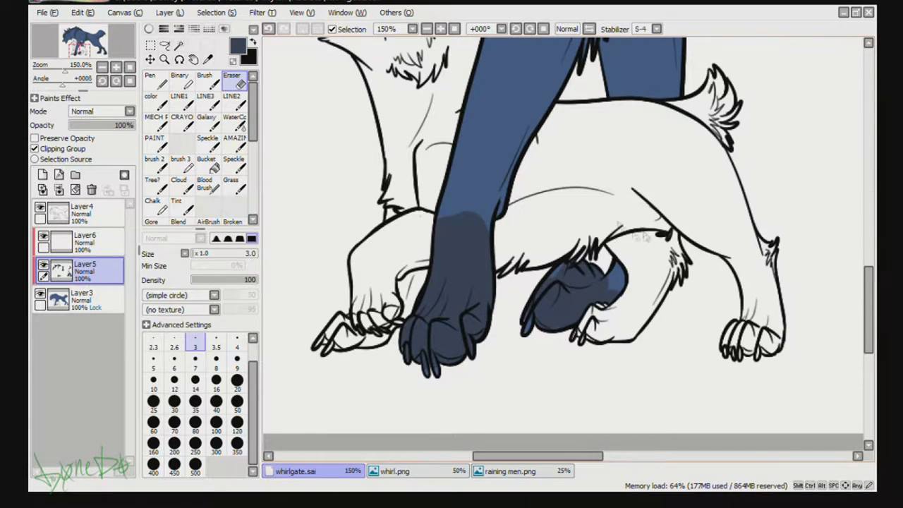
pyautogui.click(237, 380)
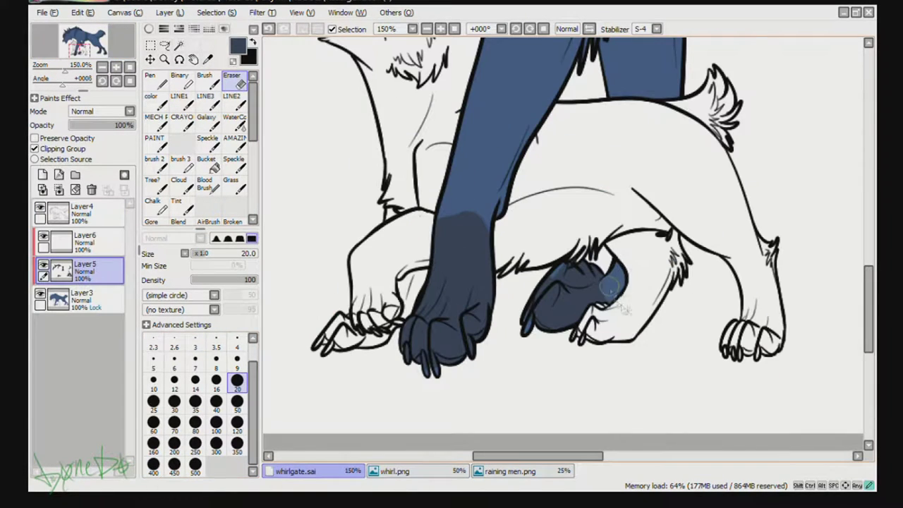
pyautogui.press('b')
pyautogui.press('e')
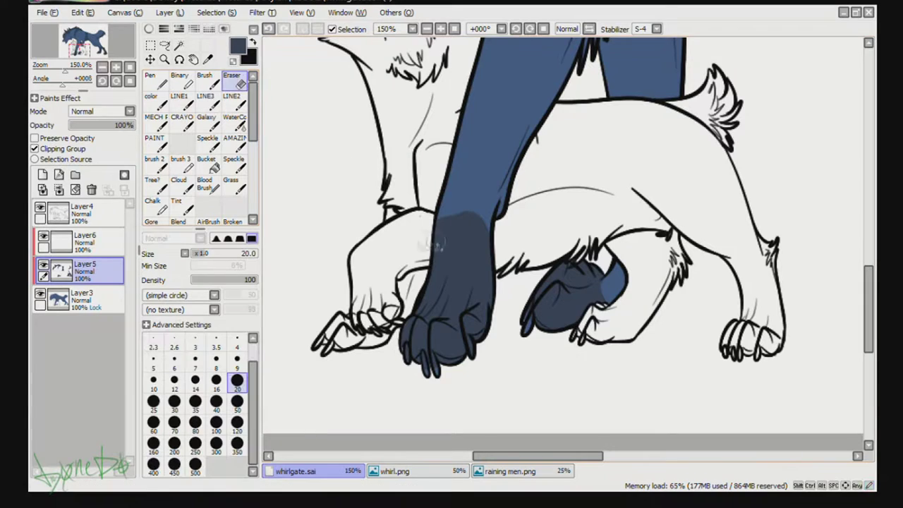
pyautogui.moveTo(434, 246); pyautogui.dragTo(498, 241)
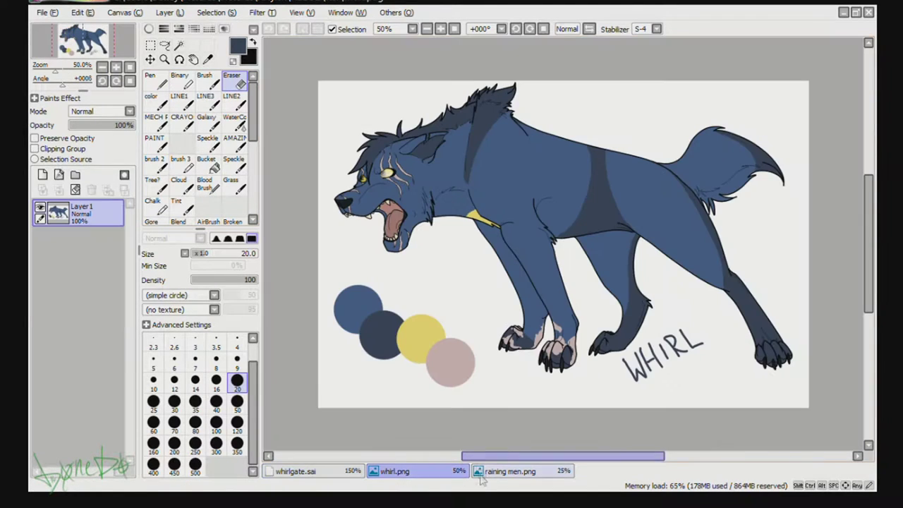
# - Sample the pink palette color from whirl.png, return to whirlgate.sai, and set the Eraser size to 2.3
pyautogui.click(423, 471)
pyautogui.keyDown('alt'); pyautogui.click(445, 367); pyautogui.keyUp('alt')
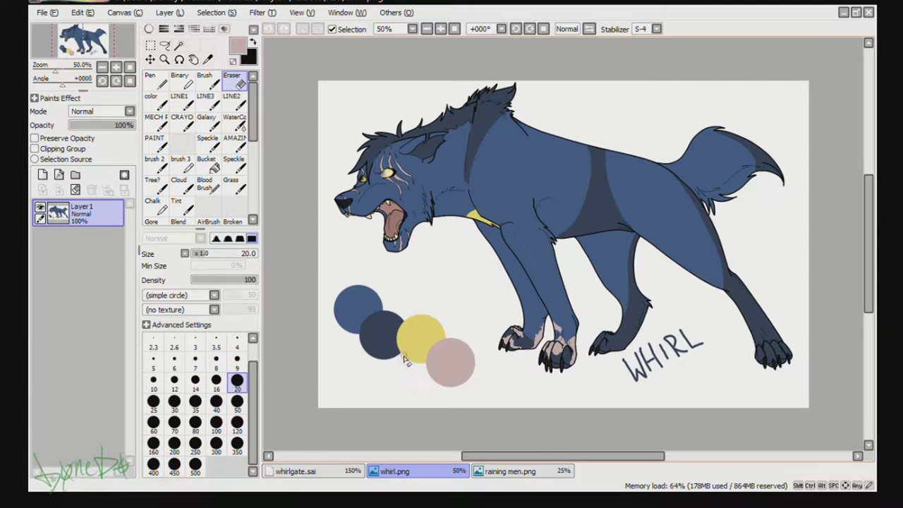
pyautogui.click(337, 471)
pyautogui.click(153, 342)
# - Merge the yellow and dark marking layers down into the blue base layer, and add a new clipped layer above it
pyautogui.click(88, 242)
pyautogui.click(58, 190)
pyautogui.click(59, 190)
pyautogui.click(42, 174)
pyautogui.click(34, 149)
# - Outline the first pink scar from the brow down to the front of the eye at brush size 2, following whirl.png
pyautogui.click(115, 67)
pyautogui.click(116, 67)
pyautogui.click(67, 39)
pyautogui.click(402, 471)
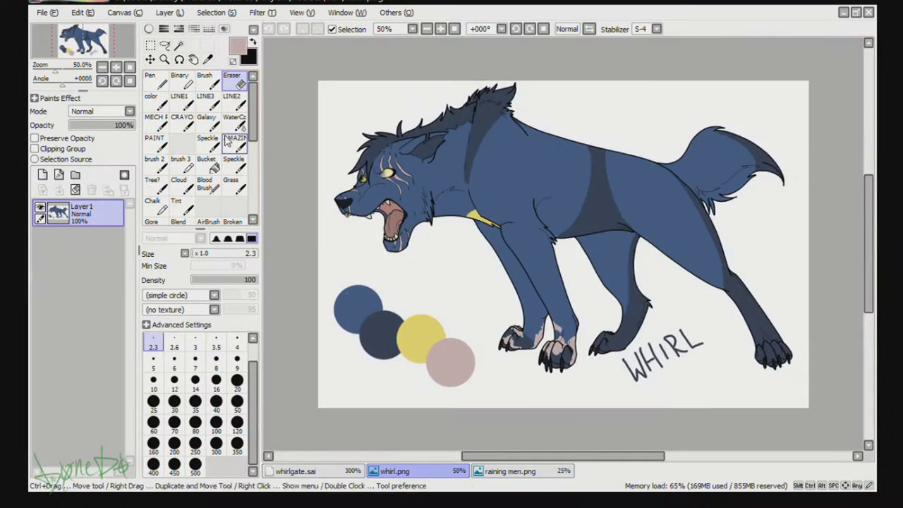
pyautogui.click(116, 67)
pyautogui.click(68, 35)
pyautogui.click(337, 471)
pyautogui.click(159, 103)
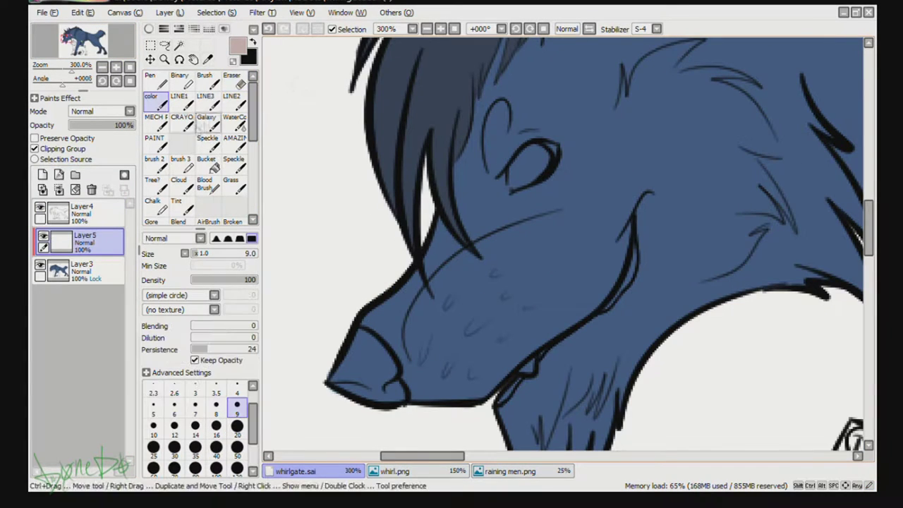
pyautogui.scroll(2, 238, 388)
pyautogui.click(238, 390)
pyautogui.moveTo(501, 176); pyautogui.dragTo(512, 80)
pyautogui.click(395, 471)
pyautogui.click(326, 471)
pyautogui.moveTo(500, 174)
pyautogui.mouseDown()
pyautogui.moveTo(487, 120)
pyautogui.moveTo(514, 71)
pyautogui.mouseUp()
pyautogui.moveTo(514, 71)
pyautogui.mouseDown()
pyautogui.moveTo(495, 133)
pyautogui.moveTo(507, 165)
pyautogui.moveTo(579, 256)
pyautogui.moveTo(539, 186)
pyautogui.mouseUp()
# - Outline the second pink scar from the brow to the top of the eye after whirl.png, undoing and redrawing its strokes
pyautogui.click(385, 471)
pyautogui.click(339, 472)
pyautogui.click(392, 470)
pyautogui.click(317, 470)
pyautogui.moveTo(527, 131)
pyautogui.mouseDown()
pyautogui.moveTo(541, 75)
pyautogui.moveTo(538, 103)
pyautogui.moveTo(541, 86)
pyautogui.moveTo(552, 139)
pyautogui.mouseUp()
pyautogui.hotkey('ctrl', 'z')
pyautogui.hotkey('ctrl', 'z')
pyautogui.hotkey('ctrl', 'z')
pyautogui.moveTo(542, 84)
pyautogui.mouseDown()
pyautogui.moveTo(541, 129)
pyautogui.moveTo(550, 142)
pyautogui.mouseUp()
# - Outline the pink scar from the eye's rear corner down the cheek, following whirl.png
pyautogui.click(386, 471)
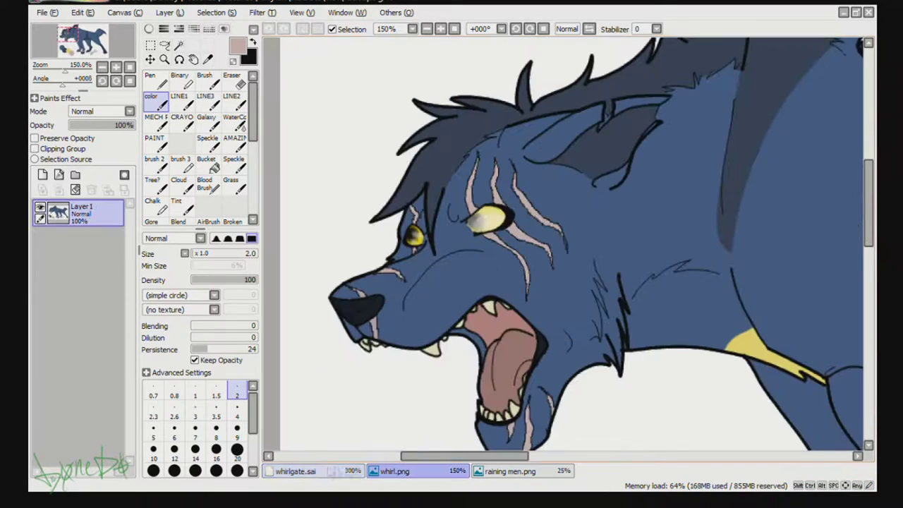
pyautogui.click(321, 470)
pyautogui.moveTo(557, 161); pyautogui.dragTo(608, 208)
# - Outline the pink scar running from behind the eye down the cheek, following whirl.png and redrawing the first stroke
pyautogui.click(406, 475)
pyautogui.click(337, 474)
pyautogui.moveTo(562, 85)
pyautogui.mouseDown()
pyautogui.moveTo(567, 121)
pyautogui.moveTo(633, 181)
pyautogui.mouseUp()
pyautogui.hotkey('ctrl', 'z')
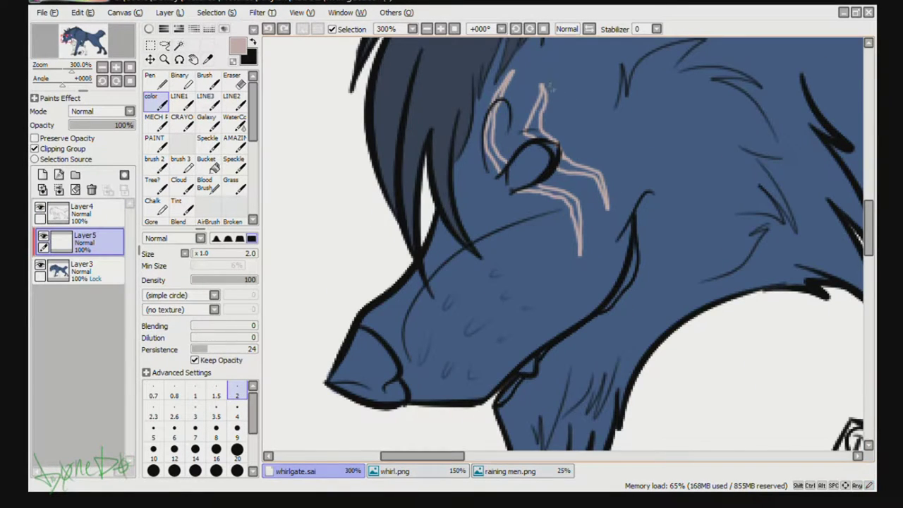
pyautogui.moveTo(566, 89)
pyautogui.mouseDown()
pyautogui.moveTo(605, 154)
pyautogui.moveTo(638, 171)
pyautogui.mouseUp()
pyautogui.moveTo(568, 91)
pyautogui.mouseDown()
pyautogui.moveTo(594, 149)
pyautogui.moveTo(642, 171)
pyautogui.mouseUp()
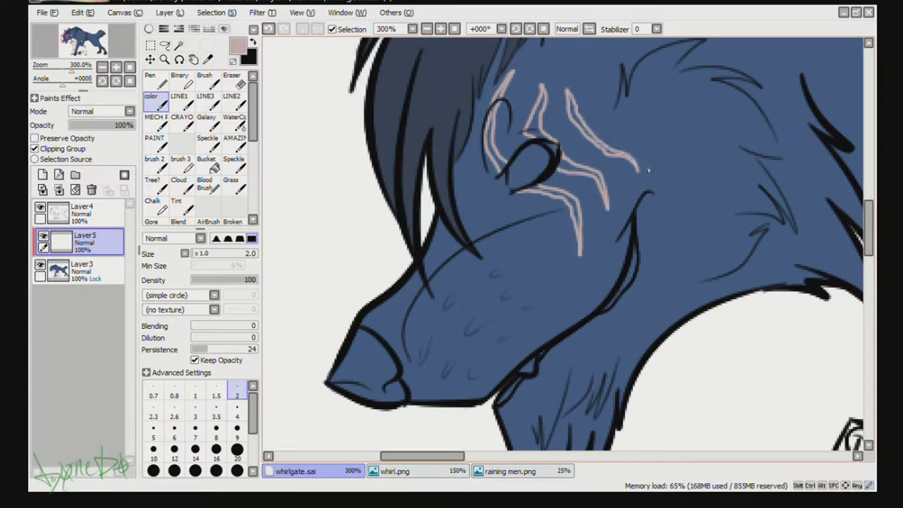
pyautogui.moveTo(572, 103); pyautogui.dragTo(601, 143)
# - Paint the small pink scars on the muzzle just above the nose and on the lip below it, following whirl.png
pyautogui.click(385, 472)
pyautogui.click(325, 473)
pyautogui.moveTo(371, 307); pyautogui.dragTo(379, 338)
pyautogui.moveTo(367, 308); pyautogui.dragTo(378, 332)
pyautogui.click(406, 475)
pyautogui.click(303, 471)
pyautogui.moveTo(421, 396); pyautogui.dragTo(435, 400)
# - Paint the narrow pink scar on the front of the wolf's chin, matching whirl.png
pyautogui.click(385, 470)
pyautogui.click(339, 471)
pyautogui.moveTo(868, 229); pyautogui.dragTo(868, 240)
pyautogui.moveTo(522, 295); pyautogui.dragTo(525, 337)
pyautogui.moveTo(519, 299); pyautogui.dragTo(524, 340)
# - Add the pink scars on the lower jaw near the throat and thin the chin scar with the eraser at size 2.3
pyautogui.click(388, 474)
pyautogui.click(352, 473)
pyautogui.moveTo(636, 280)
pyautogui.mouseDown()
pyautogui.moveTo(641, 215)
pyautogui.moveTo(644, 255)
pyautogui.moveTo(664, 216)
pyautogui.mouseUp()
pyautogui.press('e')
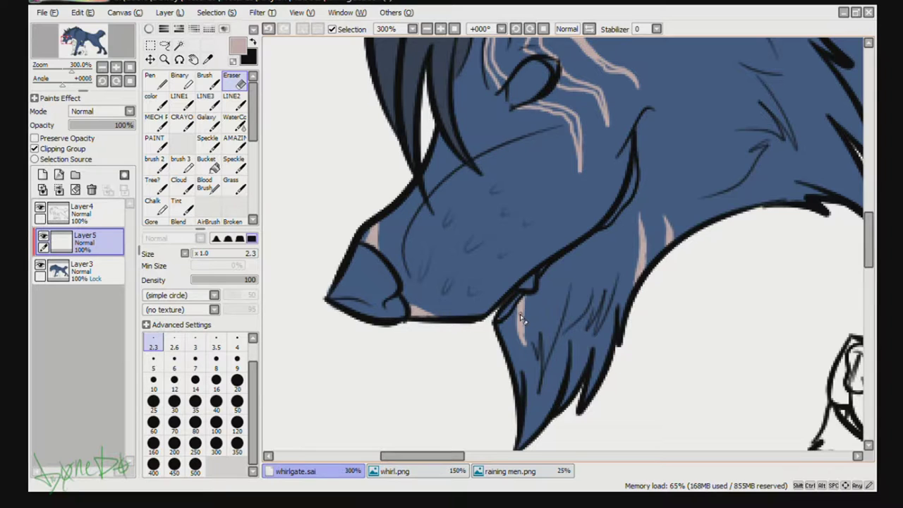
pyautogui.moveTo(520, 316); pyautogui.dragTo(531, 344)
pyautogui.scroll(-3, 345, 173)
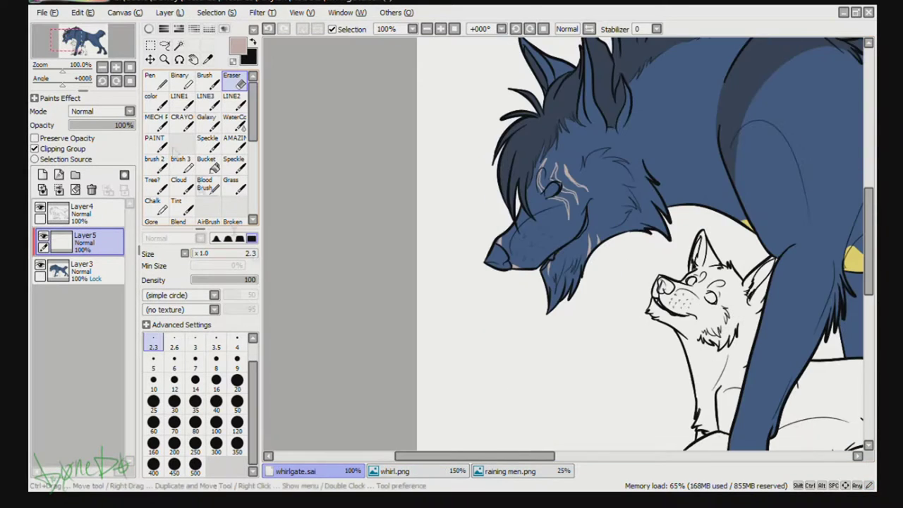
# - Fill the outlined scars around the eye with solid pink at brush size 2
pyautogui.scroll(5, 564, 243)
pyautogui.moveTo(599, 141); pyautogui.dragTo(474, 389)
pyautogui.click(155, 102)
pyautogui.moveTo(332, 97)
pyautogui.mouseDown()
pyautogui.moveTo(311, 176)
pyautogui.moveTo(337, 223)
pyautogui.mouseUp()
pyautogui.moveTo(361, 259)
pyautogui.mouseDown()
pyautogui.moveTo(434, 276)
pyautogui.moveTo(458, 311)
pyautogui.mouseUp()
pyautogui.moveTo(432, 213)
pyautogui.mouseDown()
pyautogui.moveTo(438, 232)
pyautogui.moveTo(457, 224)
pyautogui.moveTo(493, 244)
pyautogui.moveTo(505, 275)
pyautogui.mouseUp()
pyautogui.moveTo(529, 207); pyautogui.dragTo(466, 154)
pyautogui.moveTo(402, 101); pyautogui.dragTo(387, 168)
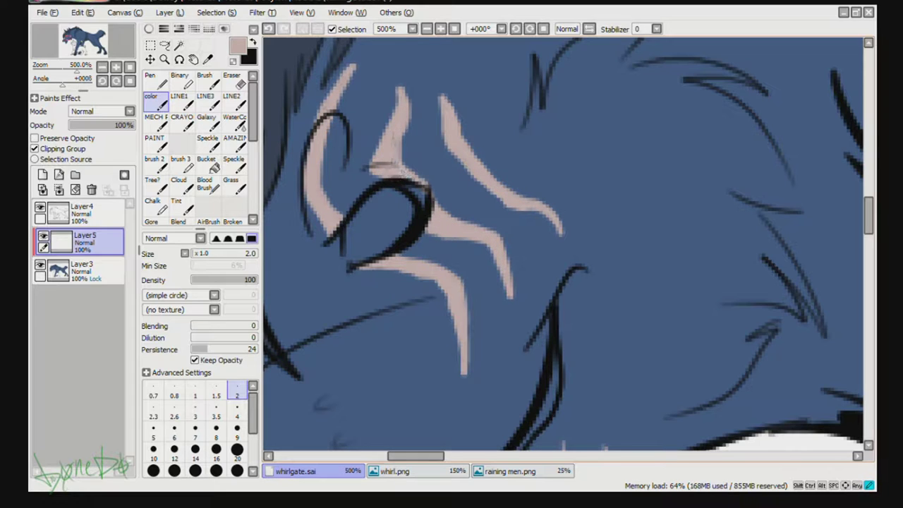
# - Taper the tips of the eye scars to sharp points with the eraser at size 2.3
pyautogui.press('e')
pyautogui.moveTo(408, 78); pyautogui.dragTo(406, 152)
pyautogui.moveTo(352, 64)
pyautogui.mouseDown()
pyautogui.moveTo(340, 104)
pyautogui.moveTo(318, 124)
pyautogui.mouseUp()
pyautogui.moveTo(444, 96); pyautogui.dragTo(439, 147)
pyautogui.moveTo(550, 206); pyautogui.dragTo(564, 235)
pyautogui.moveTo(491, 255); pyautogui.dragTo(509, 299)
pyautogui.moveTo(438, 299)
pyautogui.mouseDown()
pyautogui.moveTo(465, 387)
pyautogui.moveTo(467, 292)
pyautogui.mouseUp()
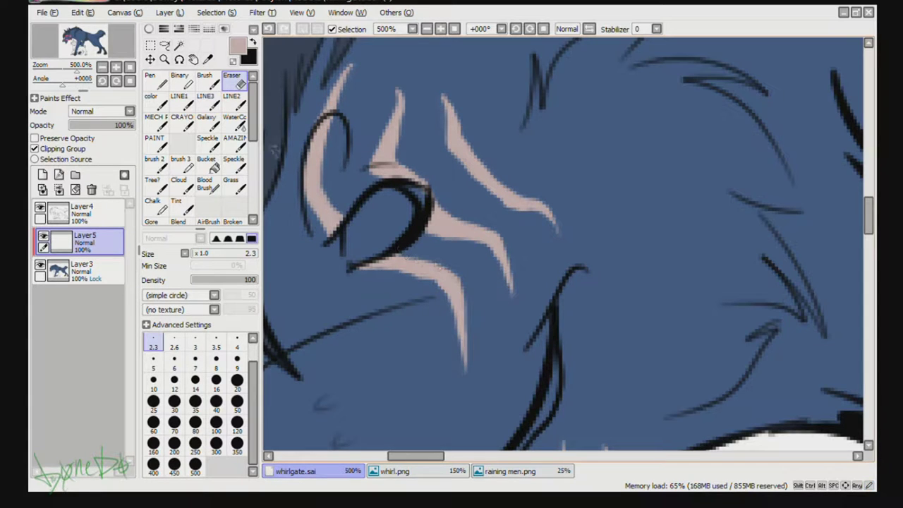
# - Compare the large wolf's facial scars with whirl.png, from full view to a close view of the muzzle
pyautogui.click(104, 67)
pyautogui.click(104, 67)
pyautogui.click(103, 67)
pyautogui.moveTo(112, 45); pyautogui.dragTo(105, 48)
pyautogui.click(106, 66)
pyautogui.click(105, 65)
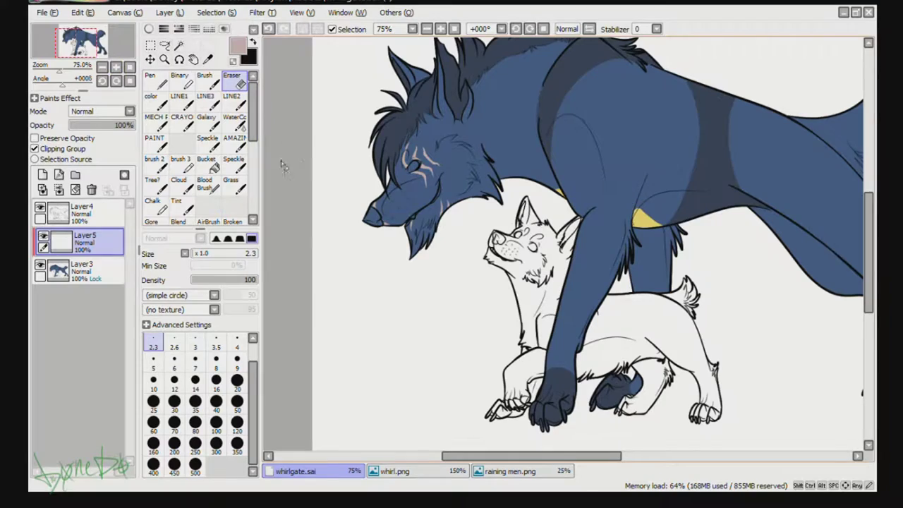
pyautogui.click(373, 470)
pyautogui.click(333, 472)
pyautogui.click(116, 67)
pyautogui.click(115, 67)
pyautogui.moveTo(70, 40); pyautogui.dragTo(67, 40)
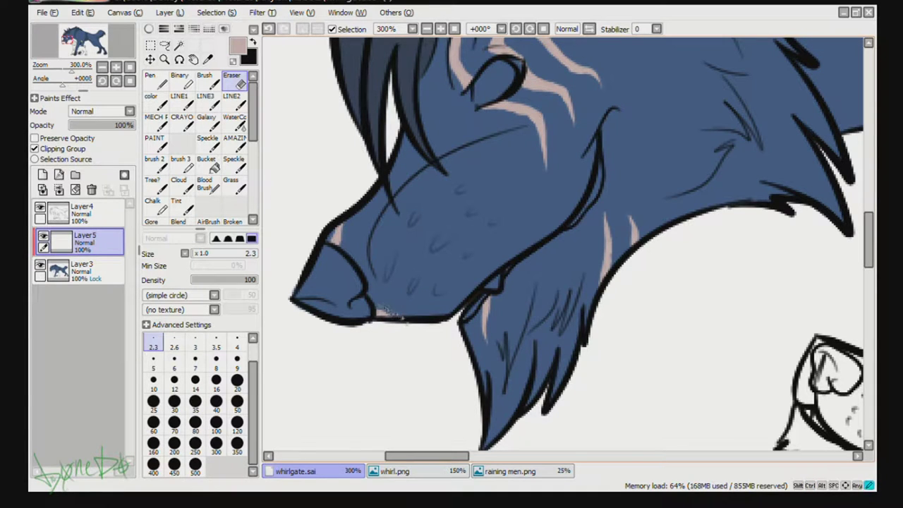
# - Paint pink patches on the toes and rear ankle edge of the far front paw at brush size 9, following whirl.png
pyautogui.click(130, 68)
pyautogui.click(115, 68)
pyautogui.moveTo(86, 46); pyautogui.dragTo(82, 48)
pyautogui.click(397, 471)
pyautogui.click(303, 471)
pyautogui.click(156, 102)
pyautogui.click(236, 431)
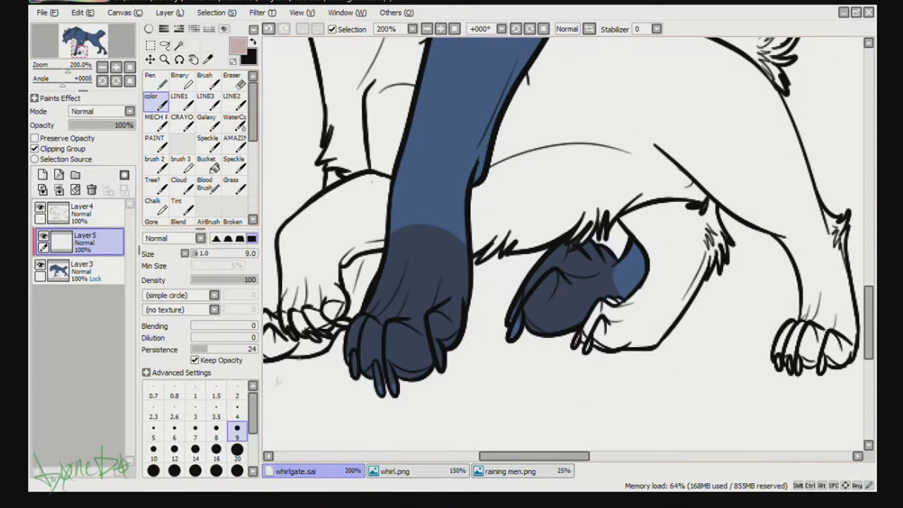
pyautogui.click(396, 471)
pyautogui.click(337, 471)
pyautogui.moveTo(526, 302)
pyautogui.mouseDown()
pyautogui.moveTo(564, 321)
pyautogui.moveTo(535, 323)
pyautogui.mouseUp()
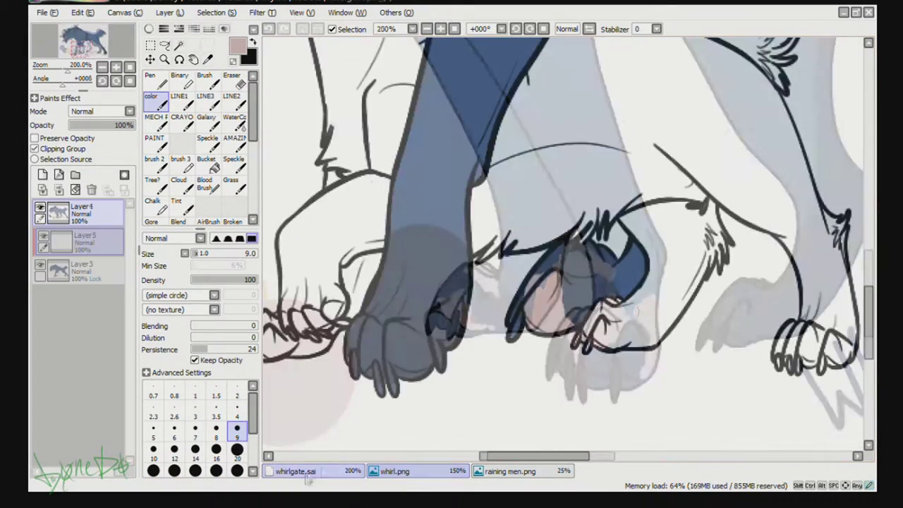
pyautogui.moveTo(573, 243)
pyautogui.mouseDown()
pyautogui.moveTo(584, 281)
pyautogui.moveTo(600, 254)
pyautogui.mouseUp()
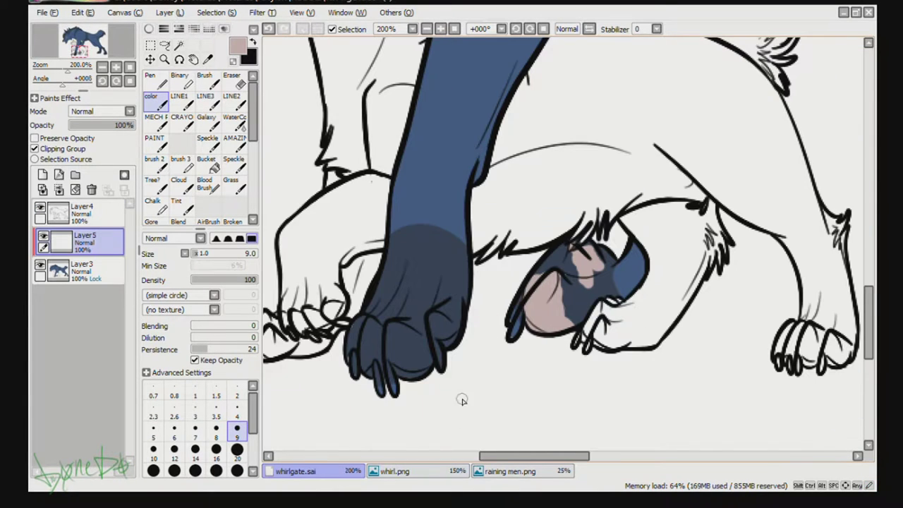
pyautogui.moveTo(646, 271); pyautogui.dragTo(613, 303)
# - Trim the pink patches on the far front paw into irregular shapes with the eraser at size 8
pyautogui.press('e')
pyautogui.click(216, 361)
pyautogui.moveTo(568, 248)
pyautogui.mouseDown()
pyautogui.moveTo(582, 292)
pyautogui.moveTo(610, 270)
pyautogui.moveTo(616, 293)
pyautogui.mouseUp()
pyautogui.moveTo(559, 279); pyautogui.dragTo(565, 328)
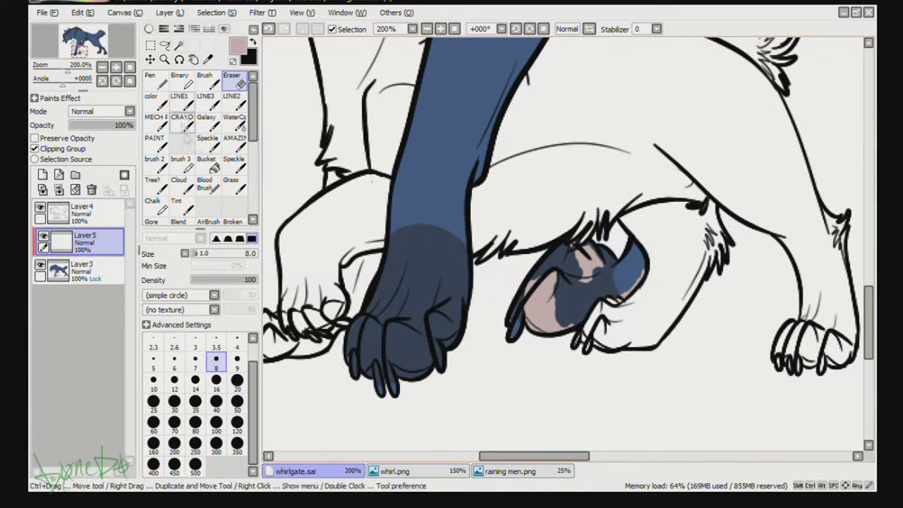
# - Refine the jagged edges of the far front paw's pink patches at brush size 4, checking against whirl.png
pyautogui.click(156, 103)
pyautogui.click(237, 411)
pyautogui.moveTo(539, 275)
pyautogui.mouseDown()
pyautogui.moveTo(555, 267)
pyautogui.moveTo(561, 317)
pyautogui.moveTo(586, 318)
pyautogui.mouseUp()
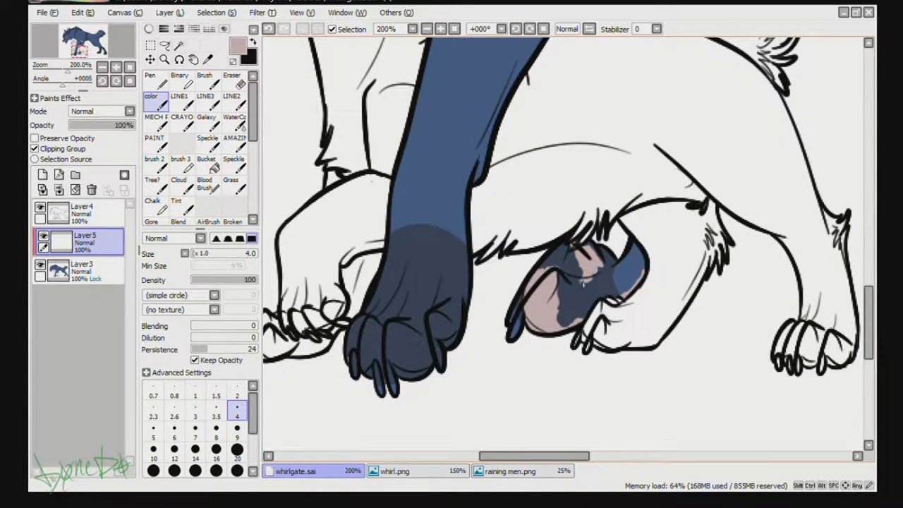
pyautogui.click(419, 471)
pyautogui.click(343, 476)
pyautogui.press('e')
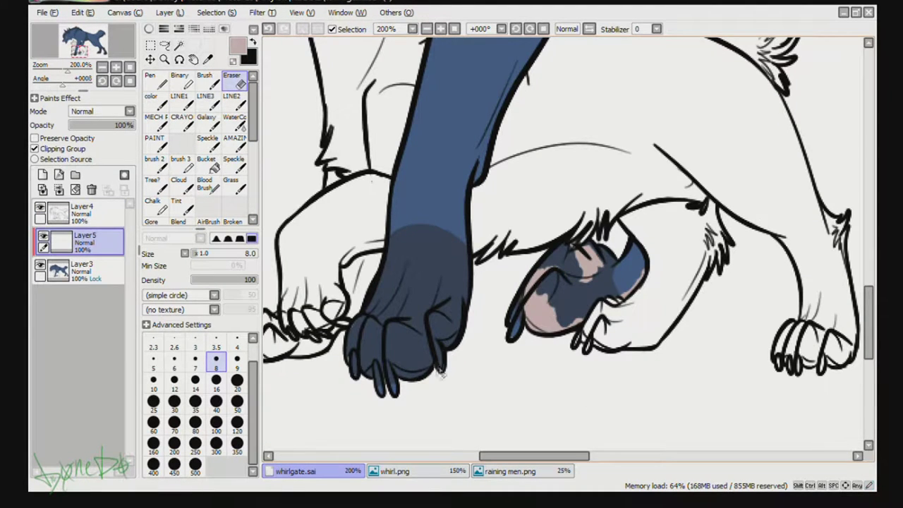
# - Paint irregular pink patches over the middle toes of the near front paw at brush size 4, following whirl.png
pyautogui.click(416, 471)
pyautogui.click(340, 472)
pyautogui.press('b')
pyautogui.moveTo(381, 319)
pyautogui.mouseDown()
pyautogui.moveTo(369, 344)
pyautogui.moveTo(384, 321)
pyautogui.mouseUp()
pyautogui.moveTo(396, 290)
pyautogui.mouseDown()
pyautogui.moveTo(387, 321)
pyautogui.moveTo(422, 324)
pyautogui.moveTo(396, 337)
pyautogui.moveTo(409, 332)
pyautogui.moveTo(400, 314)
pyautogui.moveTo(423, 290)
pyautogui.mouseUp()
pyautogui.click(391, 471)
pyautogui.click(326, 471)
pyautogui.click(395, 471)
pyautogui.click(326, 471)
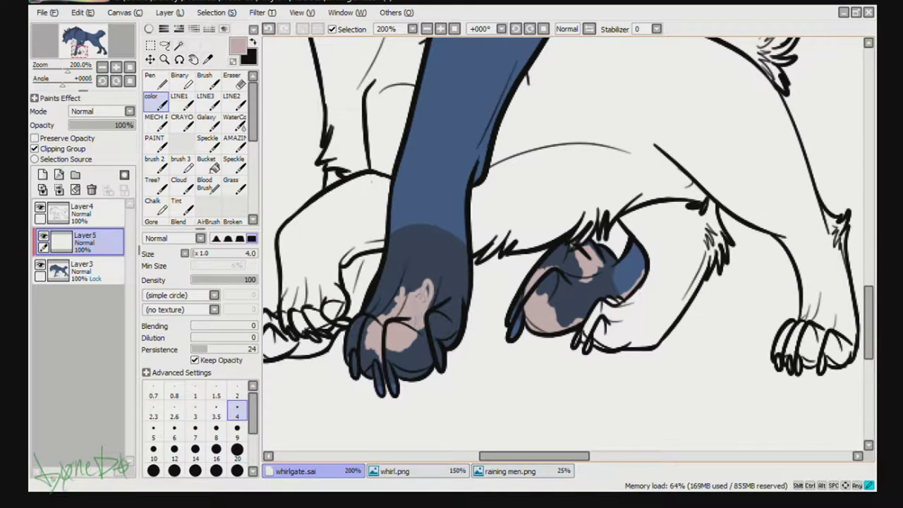
# - Add pink patches to the outer toe and rear side of the near front paw, following whirl.png
pyautogui.click(391, 471)
pyautogui.click(321, 471)
pyautogui.click(375, 471)
pyautogui.click(338, 472)
pyautogui.moveTo(466, 276)
pyautogui.mouseDown()
pyautogui.moveTo(443, 335)
pyautogui.moveTo(462, 276)
pyautogui.mouseUp()
# - Paint a pink patch on the front of the near foreleg's ankle and touch up the toe patches
pyautogui.click(381, 471)
pyautogui.click(344, 471)
pyautogui.moveTo(392, 220)
pyautogui.mouseDown()
pyautogui.moveTo(412, 251)
pyautogui.moveTo(395, 225)
pyautogui.moveTo(405, 227)
pyautogui.moveTo(409, 255)
pyautogui.moveTo(368, 272)
pyautogui.moveTo(405, 231)
pyautogui.mouseUp()
pyautogui.click(236, 82)
pyautogui.click(156, 103)
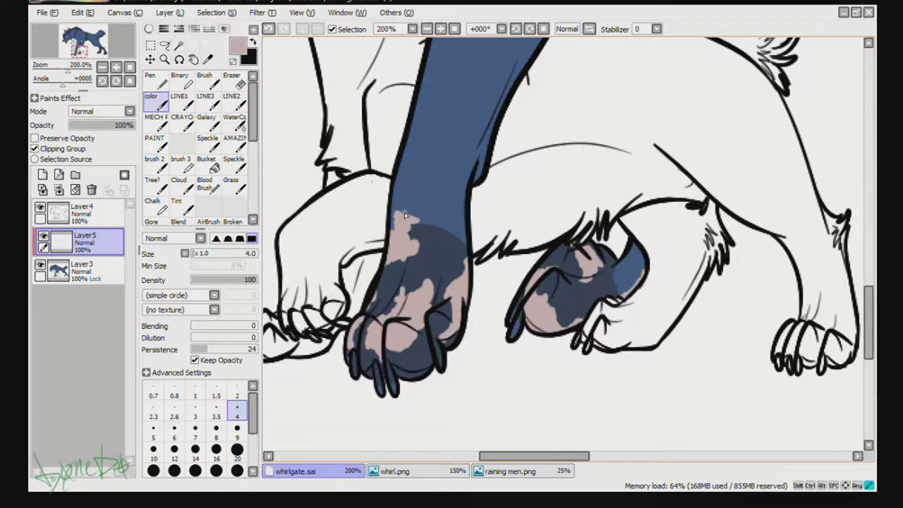
pyautogui.click(391, 471)
pyautogui.click(321, 471)
pyautogui.moveTo(365, 344); pyautogui.dragTo(379, 359)
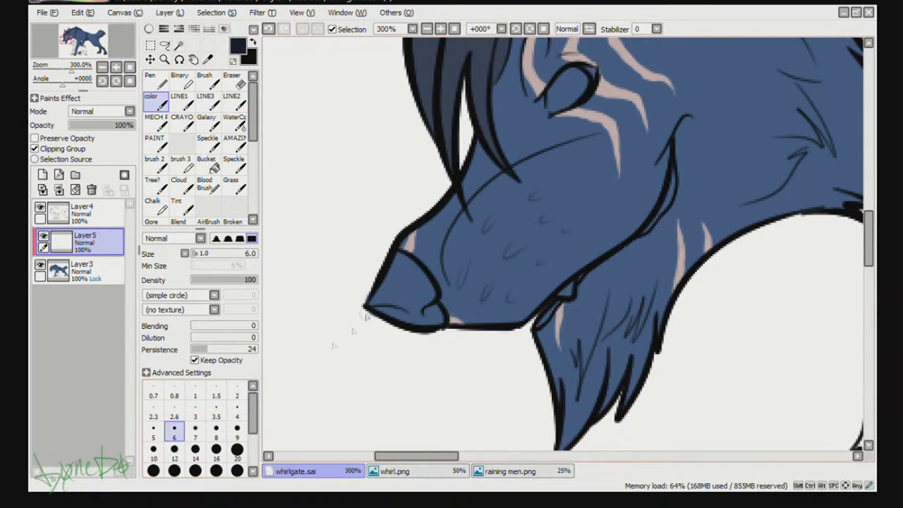
# - Fill the nose with very dark navy at brush size 6 and darken the eyelid at size 3.5
pyautogui.moveTo(367, 310)
pyautogui.mouseDown()
pyautogui.moveTo(418, 311)
pyautogui.moveTo(420, 292)
pyautogui.moveTo(431, 314)
pyautogui.mouseUp()
pyautogui.click(116, 67)
pyautogui.click(116, 67)
pyautogui.press('[')
pyautogui.press('[')
pyautogui.press('[')
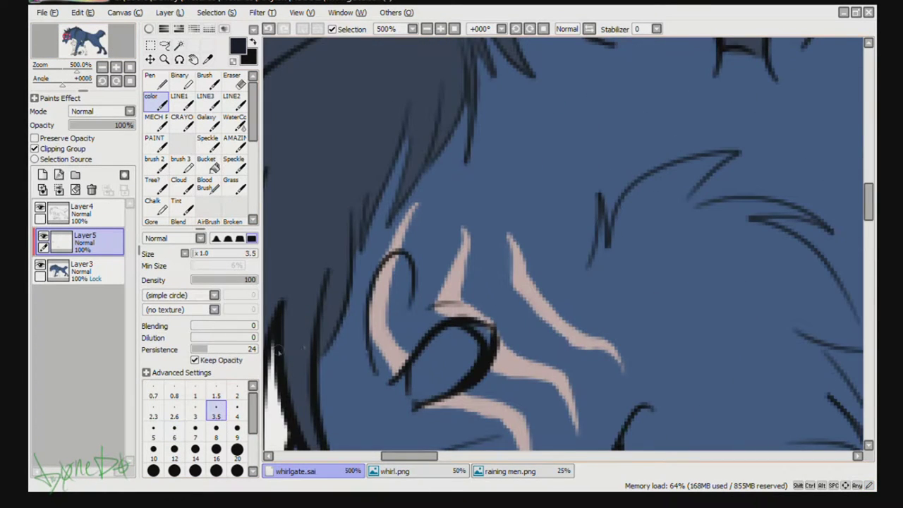
pyautogui.moveTo(474, 328); pyautogui.dragTo(493, 352)
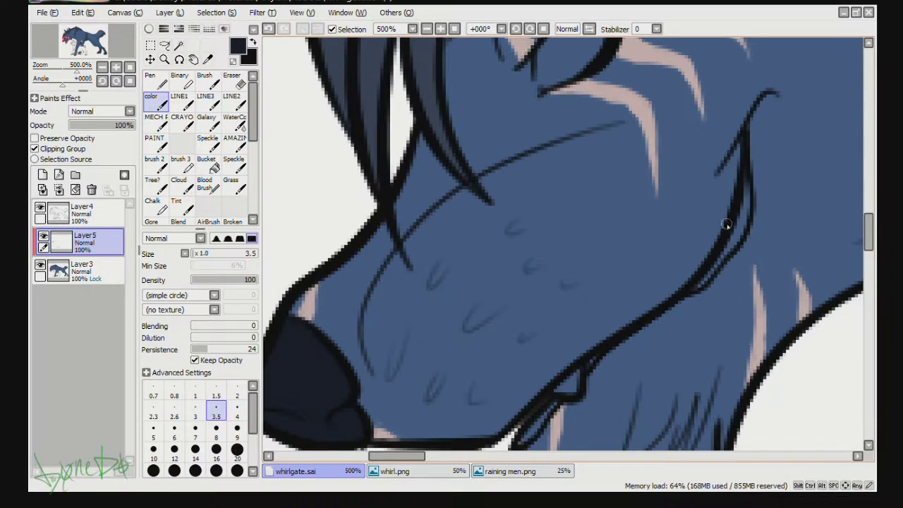
# - Fill the lip areas along the mouth with dark navy and touch up the lip edge on Layer3 with Preserve Opacity toggled
pyautogui.moveTo(746, 176); pyautogui.dragTo(701, 282)
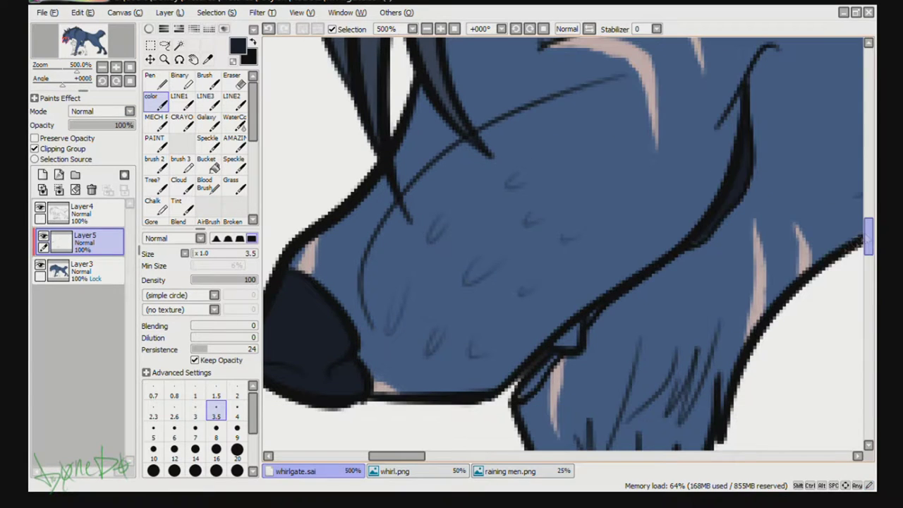
pyautogui.moveTo(602, 310); pyautogui.dragTo(587, 324)
pyautogui.moveTo(555, 361); pyautogui.dragTo(523, 395)
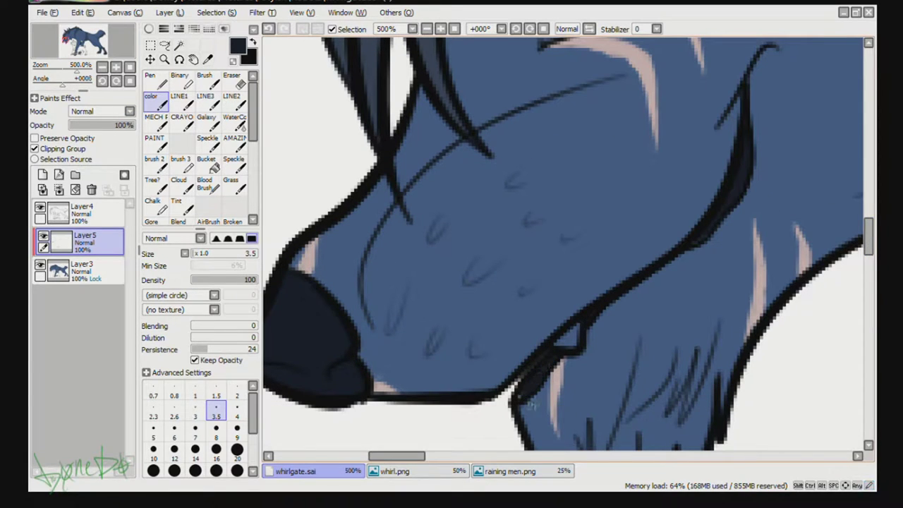
pyautogui.click(98, 270)
pyautogui.click(64, 138)
pyautogui.click(523, 398)
pyautogui.click(63, 139)
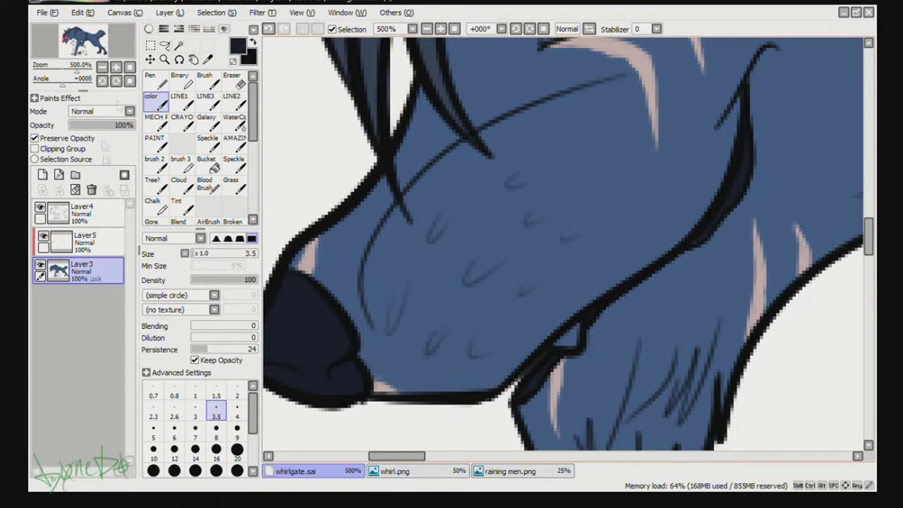
# - Pick a pale yellow and color the small tooth showing at the mouth
pyautogui.click(149, 29)
pyautogui.click(200, 44)
pyautogui.click(182, 67)
pyautogui.moveTo(557, 344); pyautogui.dragTo(576, 342)
# - Sample the near-black claw color from the front paw in whirl.png and return to the whirlgate.sai drawing
pyautogui.click(129, 67)
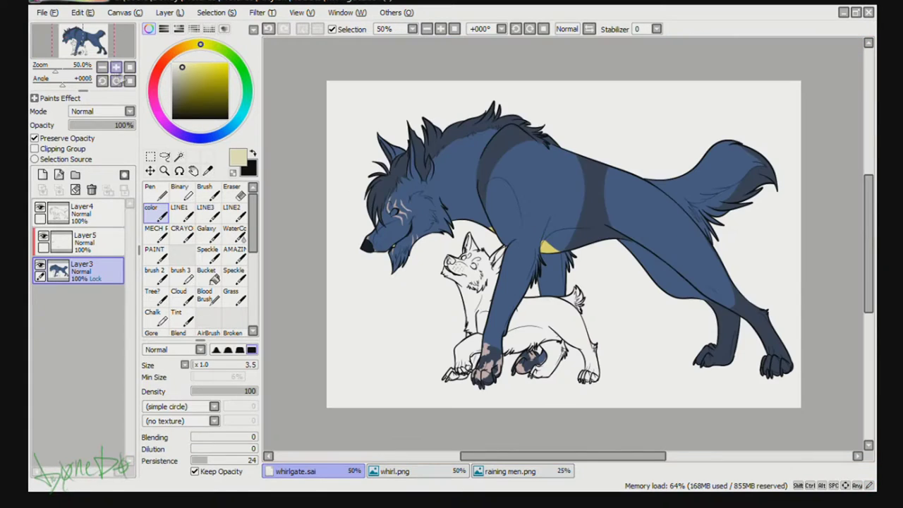
pyautogui.click(392, 470)
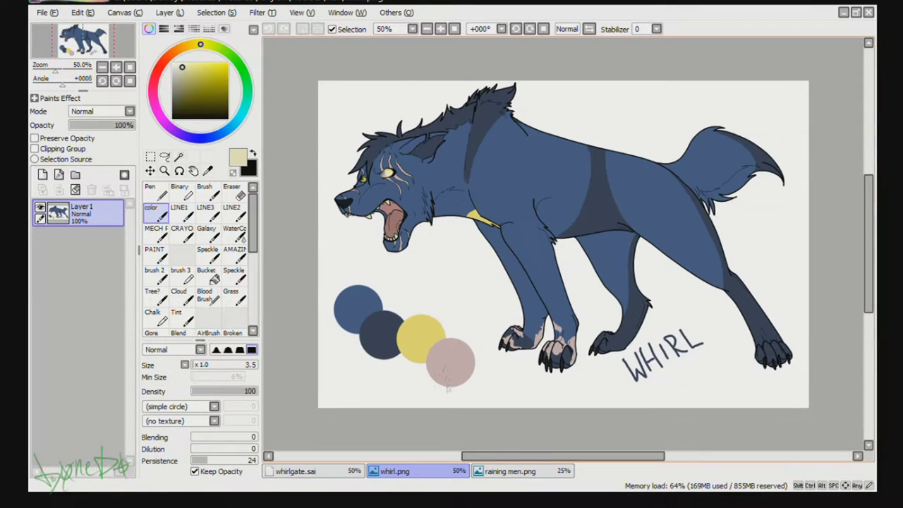
pyautogui.keyDown('alt'); pyautogui.click(542, 369); pyautogui.keyUp('alt')
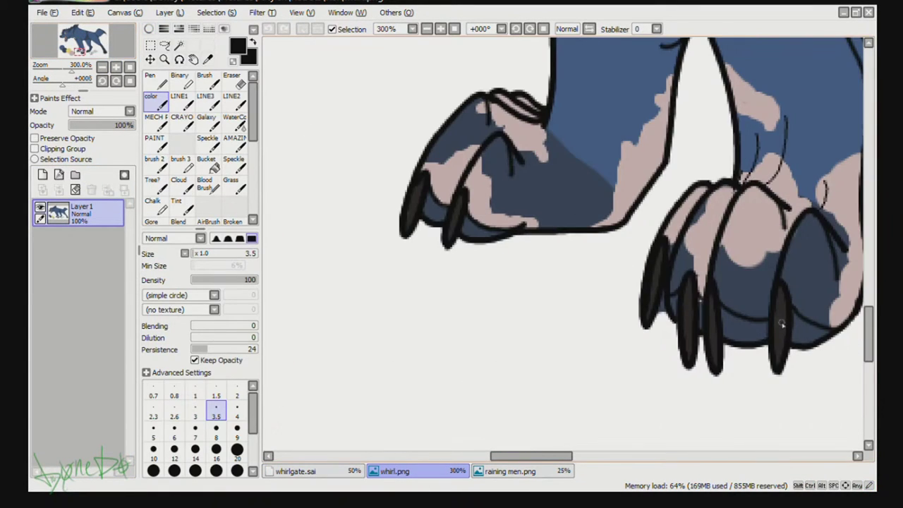
pyautogui.click(337, 471)
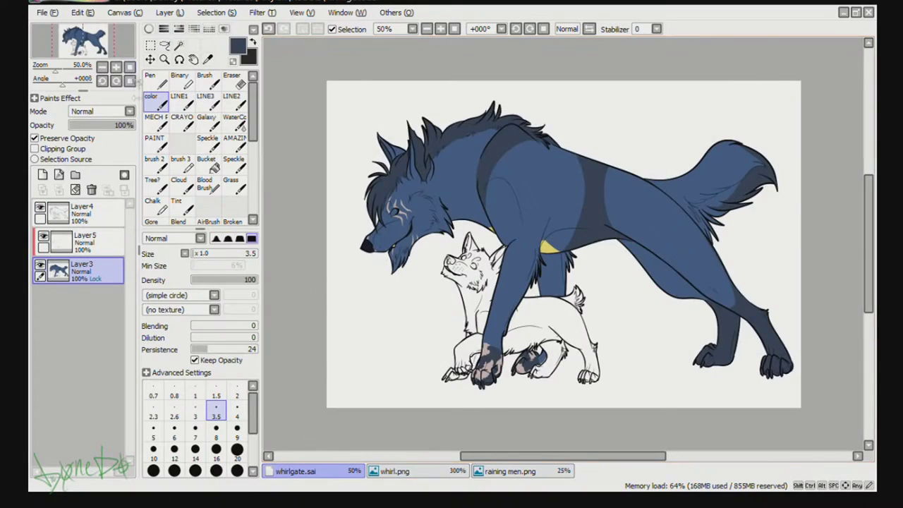
pyautogui.click(81, 239)
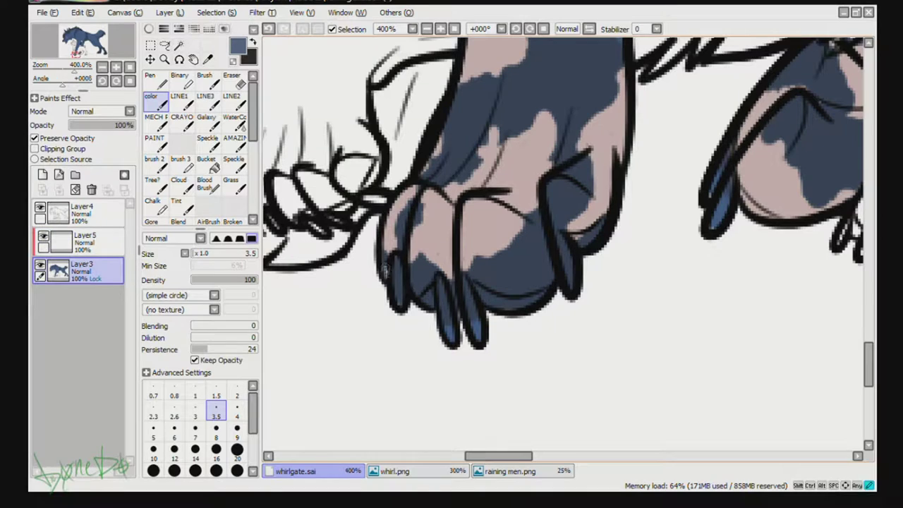
# - Paint the near front paw's toe pads muted blue and its four claws near-black at brush size 3.5
pyautogui.moveTo(426, 297); pyautogui.dragTo(431, 303)
pyautogui.moveTo(477, 285)
pyautogui.mouseDown()
pyautogui.moveTo(498, 306)
pyautogui.moveTo(543, 297)
pyautogui.mouseUp()
pyautogui.moveTo(569, 239)
pyautogui.mouseDown()
pyautogui.moveTo(578, 243)
pyautogui.moveTo(606, 222)
pyautogui.mouseUp()
pyautogui.press('x')
pyautogui.moveTo(397, 260); pyautogui.dragTo(401, 303)
pyautogui.moveTo(442, 279); pyautogui.dragTo(451, 344)
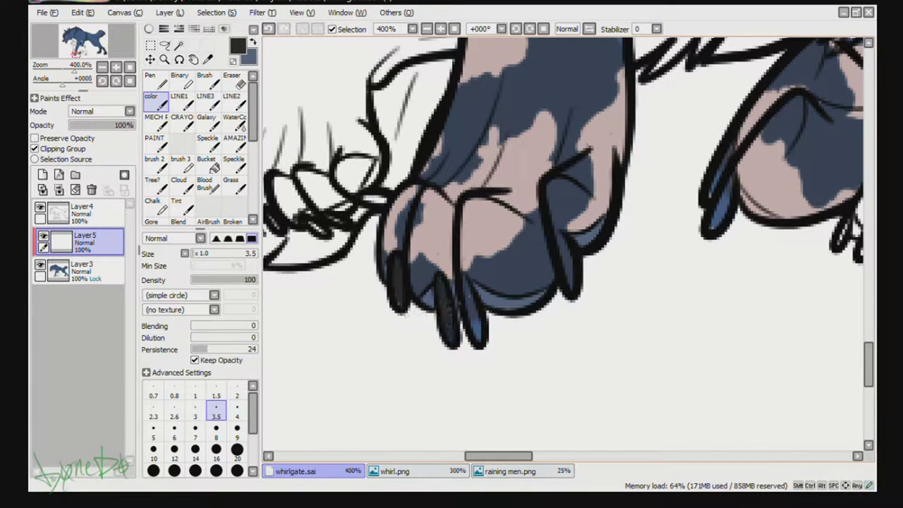
pyautogui.moveTo(469, 275); pyautogui.dragTo(478, 341)
pyautogui.moveTo(561, 236); pyautogui.dragTo(568, 286)
# - Color the far front paw's claws near-black on Layer5
pyautogui.click(81, 271)
pyautogui.click(65, 139)
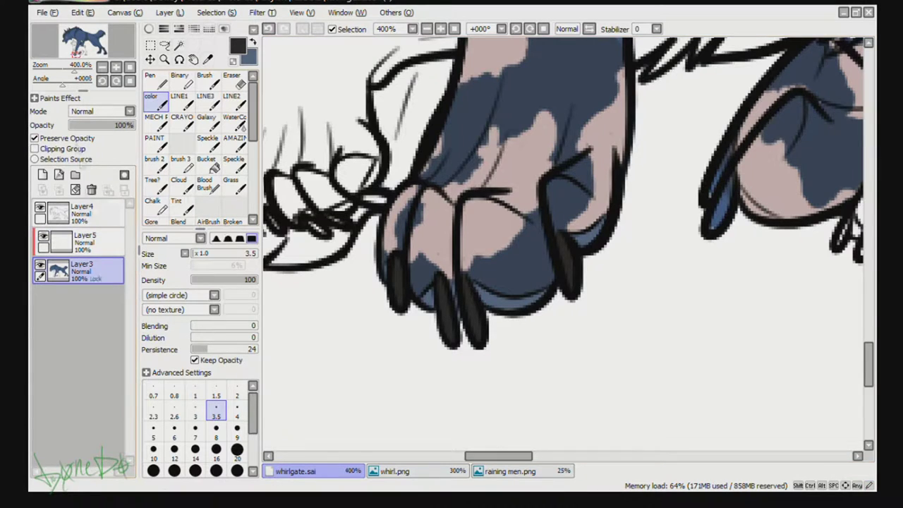
pyautogui.click(84, 242)
pyautogui.moveTo(498, 456); pyautogui.dragTo(539, 456)
pyautogui.moveTo(376, 148)
pyautogui.mouseDown()
pyautogui.moveTo(361, 193)
pyautogui.moveTo(362, 227)
pyautogui.mouseUp()
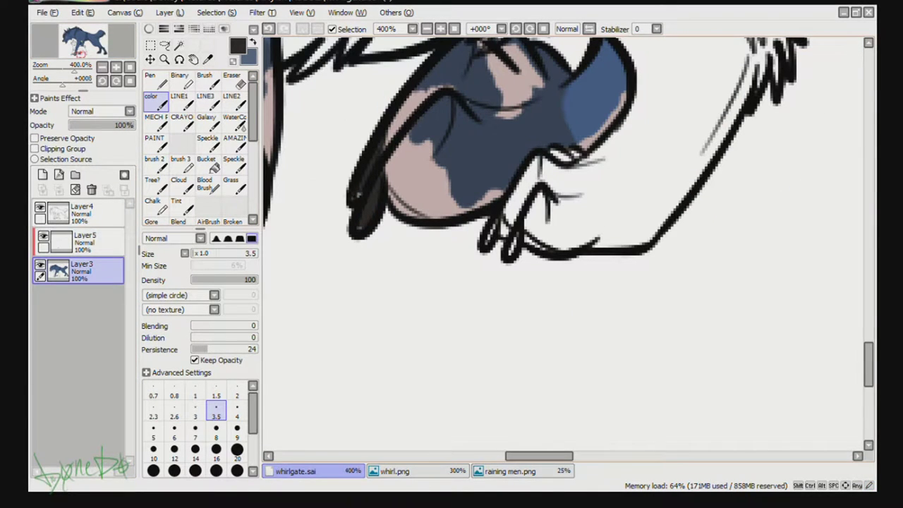
# - Color the far hind paw's toe pads muted blue and its two claws near-black
pyautogui.press('x')
pyautogui.click(81, 53)
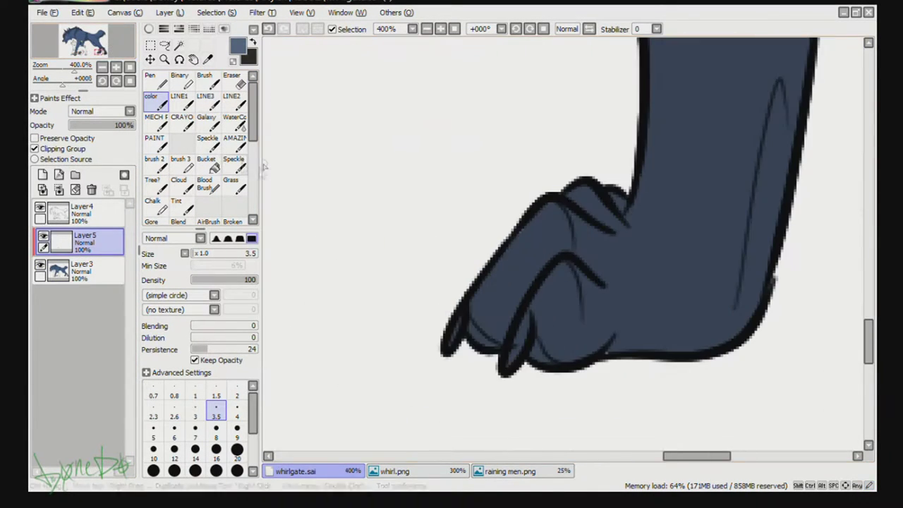
pyautogui.click(81, 271)
pyautogui.click(97, 243)
pyautogui.click(253, 43)
pyautogui.moveTo(460, 319); pyautogui.dragTo(449, 346)
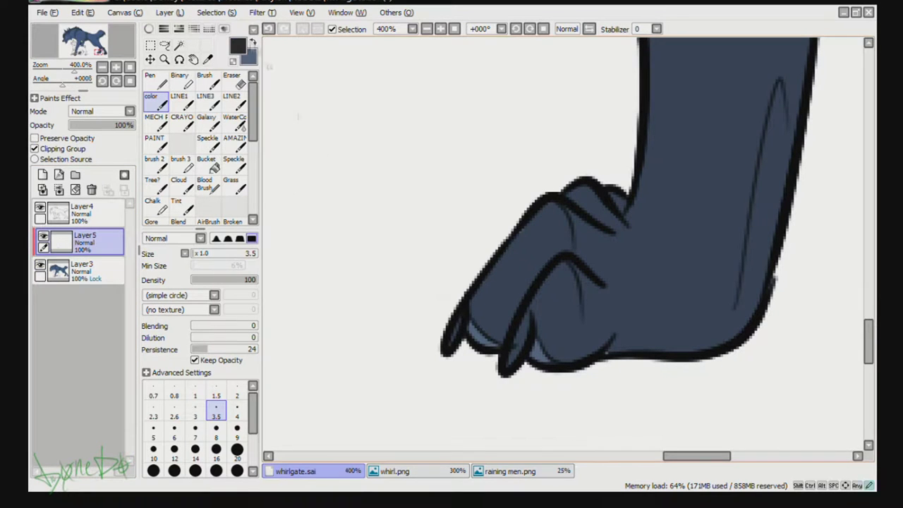
pyautogui.moveTo(522, 334); pyautogui.dragTo(509, 363)
# - Fill the four claws of the near hind paw with near-black
pyautogui.moveTo(679, 456); pyautogui.dragTo(730, 456)
pyautogui.moveTo(868, 342); pyautogui.dragTo(868, 352)
pyautogui.moveTo(610, 304); pyautogui.dragTo(612, 369)
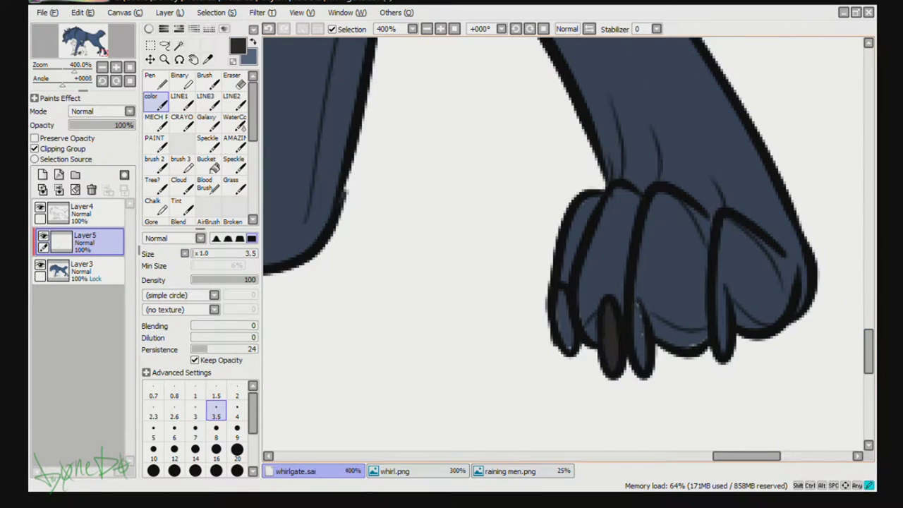
pyautogui.moveTo(637, 305); pyautogui.dragTo(642, 366)
pyautogui.moveTo(561, 293); pyautogui.dragTo(569, 346)
pyautogui.moveTo(722, 286); pyautogui.dragTo(722, 346)
# - Touch up the near hind paw's outer claw on Layer3 and paint its toe pads muted blue
pyautogui.click(88, 271)
pyautogui.click(81, 139)
pyautogui.click(568, 347)
pyautogui.moveTo(556, 308)
pyautogui.mouseDown()
pyautogui.moveTo(560, 334)
pyautogui.moveTo(594, 339)
pyautogui.mouseUp()
pyautogui.click(253, 43)
pyautogui.moveTo(653, 319)
pyautogui.mouseDown()
pyautogui.moveTo(696, 341)
pyautogui.moveTo(705, 336)
pyautogui.mouseUp()
pyautogui.moveTo(736, 309); pyautogui.dragTo(760, 329)
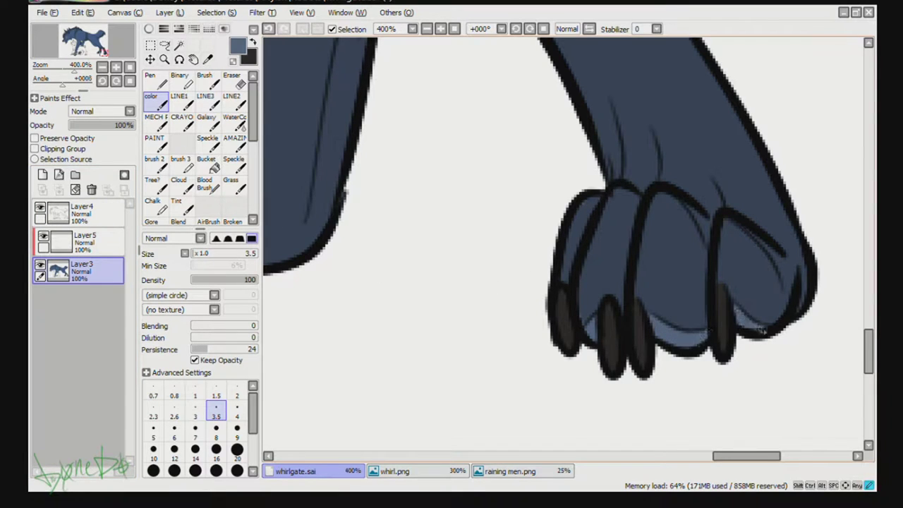
# - Merge the scar and claw layer, Layer5, down into Layer3
pyautogui.click(130, 67)
pyautogui.click(91, 249)
pyautogui.hotkey('ctrl', 'e')
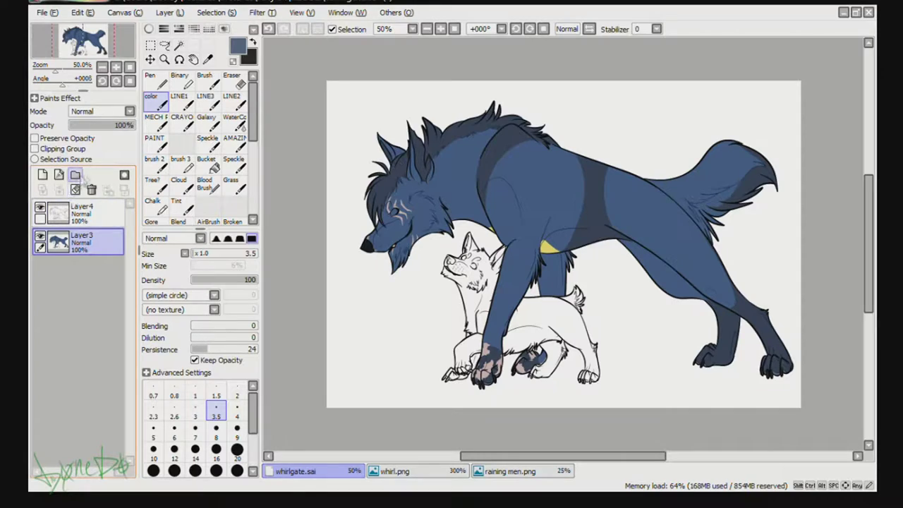
# - Preserve opacity on Layer3 and paint the large wolf's eye solid yellow
pyautogui.click(116, 67)
pyautogui.click(117, 67)
pyautogui.click(116, 67)
pyautogui.click(117, 67)
pyautogui.click(116, 67)
pyautogui.click(34, 139)
pyautogui.click(67, 38)
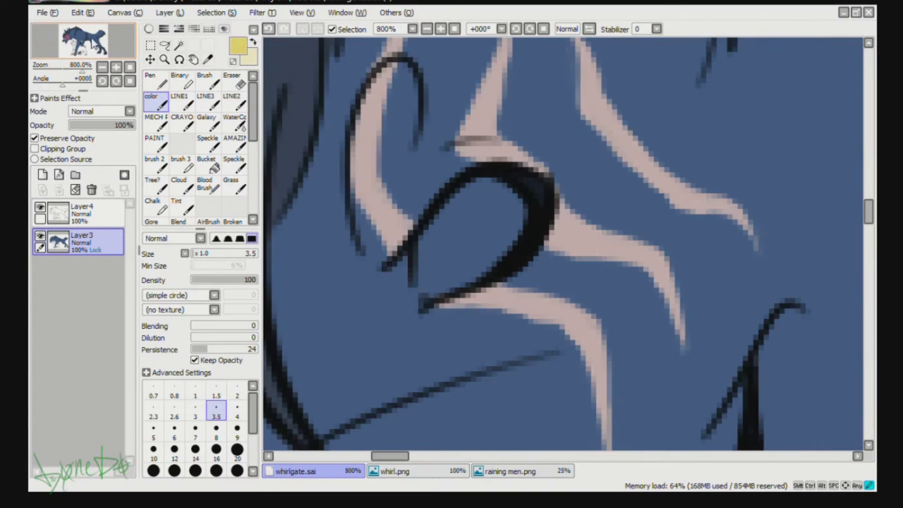
pyautogui.moveTo(418, 196)
pyautogui.mouseDown()
pyautogui.moveTo(458, 212)
pyautogui.moveTo(434, 257)
pyautogui.moveTo(451, 282)
pyautogui.moveTo(512, 218)
pyautogui.moveTo(486, 222)
pyautogui.mouseUp()
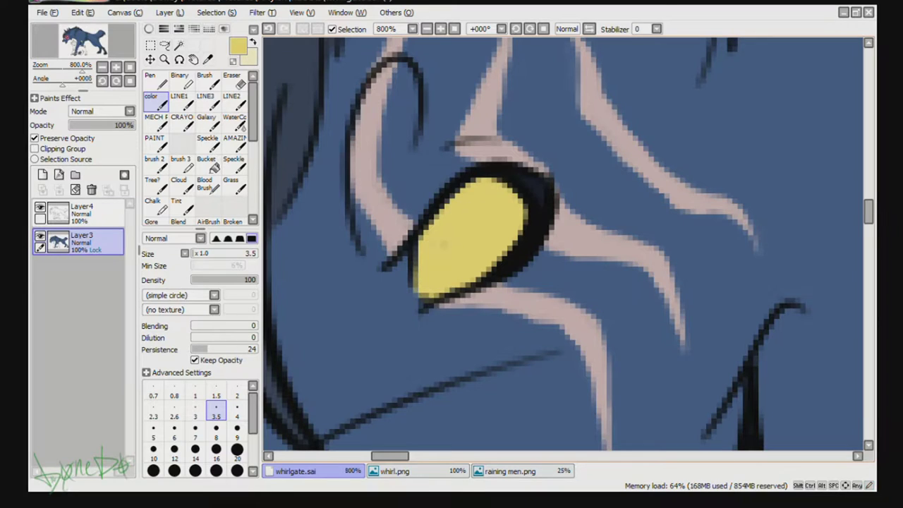
# - Add clipped Layer5 above Layer3 and paint a soft dark grey pupil in the yellow eye with a size 5 brush
pyautogui.click(43, 174)
pyautogui.click(35, 148)
pyautogui.click(149, 29)
pyautogui.click(175, 110)
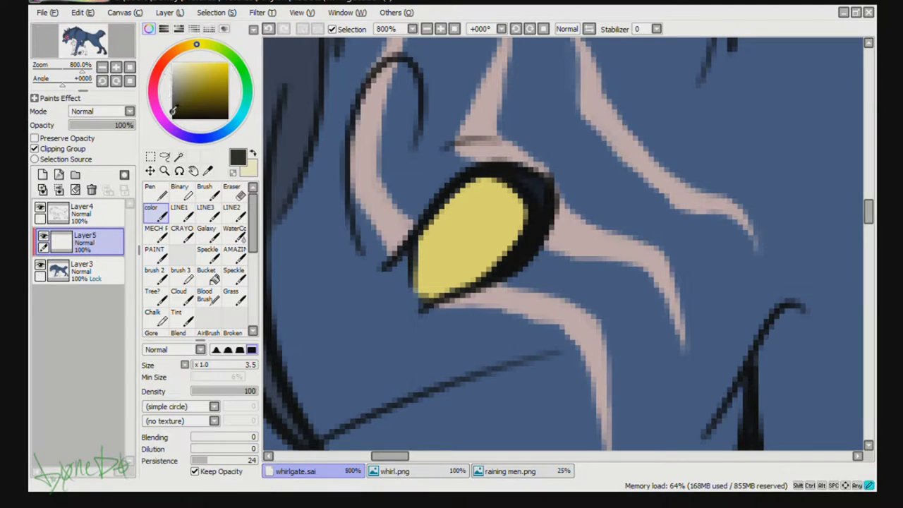
pyautogui.click(149, 29)
pyautogui.click(217, 238)
pyautogui.click(195, 432)
pyautogui.click(229, 280)
pyautogui.click(153, 432)
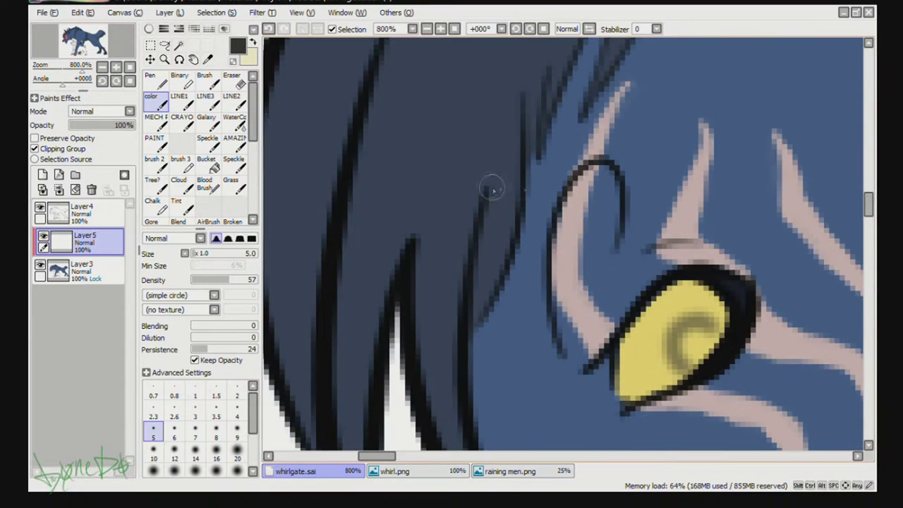
pyautogui.moveTo(705, 334)
pyautogui.mouseDown()
pyautogui.moveTo(686, 367)
pyautogui.moveTo(677, 339)
pyautogui.mouseUp()
# - Shade the iris with dark olive-yellow strokes using a size 2 brush
pyautogui.click(149, 29)
pyautogui.click(216, 76)
pyautogui.click(148, 29)
pyautogui.click(237, 392)
pyautogui.moveTo(700, 296)
pyautogui.mouseDown()
pyautogui.moveTo(644, 363)
pyautogui.moveTo(656, 374)
pyautogui.mouseUp()
pyautogui.moveTo(629, 335); pyautogui.dragTo(629, 396)
# - Paint a pale cream highlight over the eye on new clipped Layer6 with a size 9 brush, and lower the layer's opacity to 47%
pyautogui.click(43, 175)
pyautogui.click(252, 42)
pyautogui.moveTo(246, 280); pyautogui.dragTo(277, 278)
pyautogui.click(251, 238)
pyautogui.click(237, 427)
pyautogui.moveTo(709, 299)
pyautogui.mouseDown()
pyautogui.moveTo(653, 332)
pyautogui.moveTo(675, 361)
pyautogui.mouseUp()
pyautogui.moveTo(131, 125)
pyautogui.mouseDown()
pyautogui.moveTo(113, 134)
pyautogui.moveTo(127, 129)
pyautogui.moveTo(100, 126)
pyautogui.mouseUp()
pyautogui.click(103, 67)
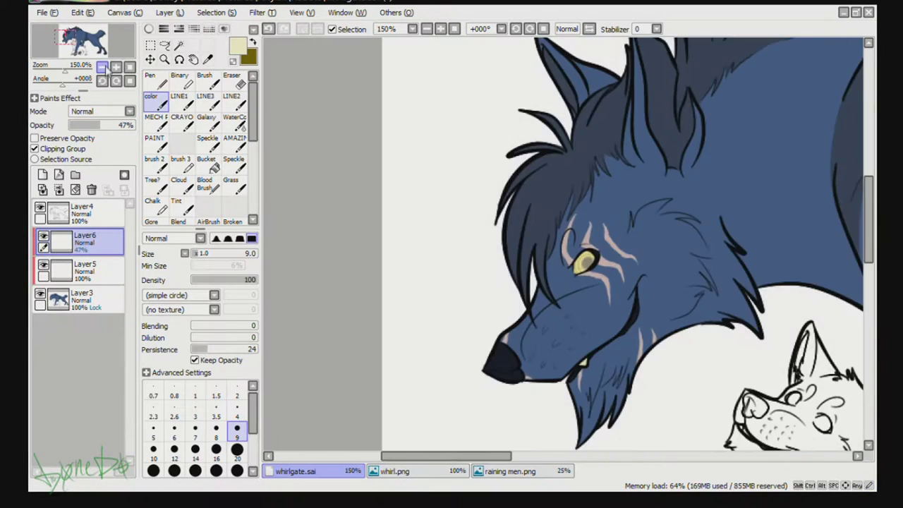
# - Airbrush and blend a soft pale glow over the eye on new Layer7, set to Luminosity at 36% opacity
pyautogui.click(116, 67)
pyautogui.click(42, 175)
pyautogui.click(209, 220)
pyautogui.click(195, 344)
pyautogui.moveTo(652, 319); pyautogui.dragTo(608, 352)
pyautogui.click(179, 221)
pyautogui.click(153, 403)
pyautogui.moveTo(648, 322); pyautogui.dragTo(621, 342)
pyautogui.click(130, 111)
pyautogui.click(109, 167)
pyautogui.click(92, 126)
# - Merge the eye layers, Layer7, Layer6 and Layer5, down into Layer3
pyautogui.scroll(-5, 563, 244)
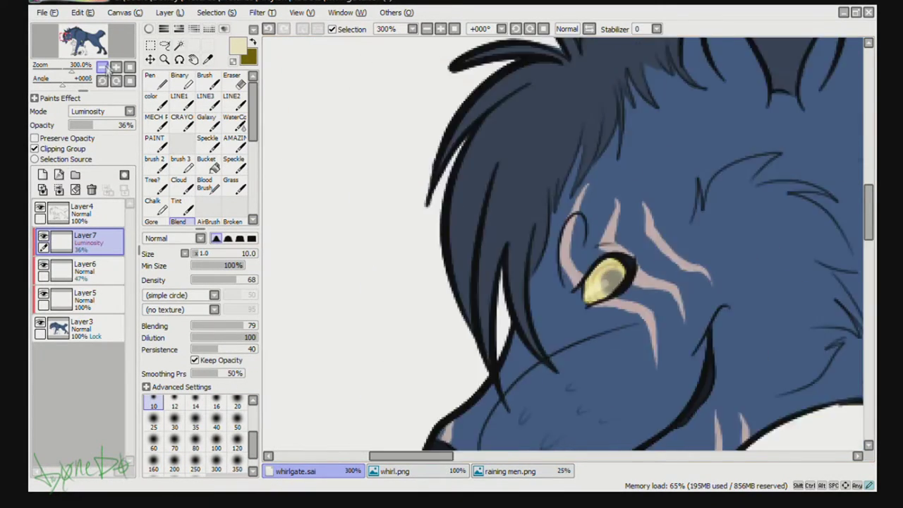
pyautogui.click(100, 273)
pyautogui.click(89, 244)
pyautogui.click(59, 190)
pyautogui.click(59, 189)
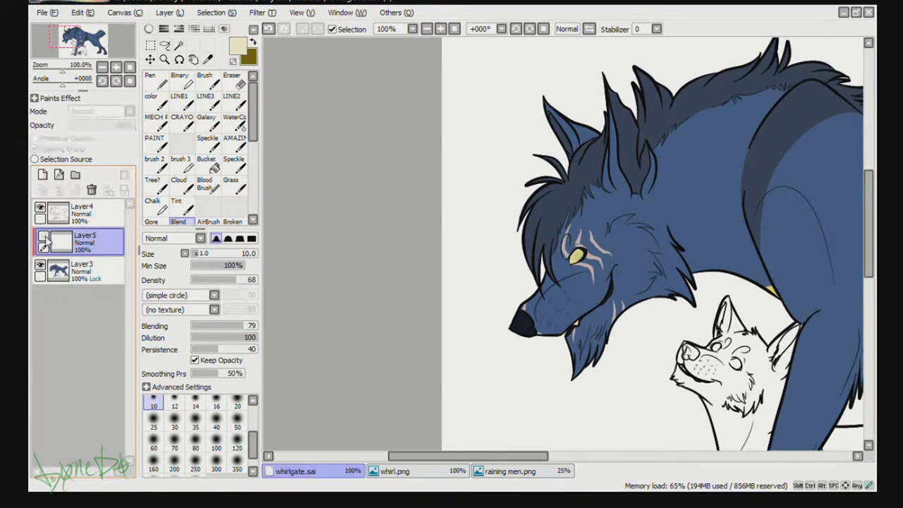
pyautogui.scroll(6, 105, 55)
pyautogui.moveTo(103, 55); pyautogui.dragTo(105, 56)
pyautogui.hotkey('ctrl', 'e')
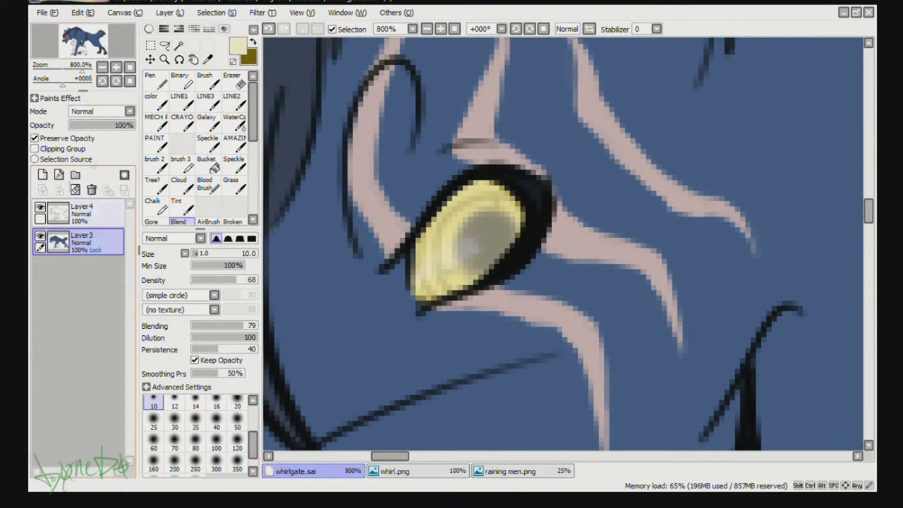
# - Turn off opacity preservation on Layer3 and select the small wolf's head, body, legs and tail base with the Magic Wand
pyautogui.click(116, 80)
pyautogui.click(35, 138)
pyautogui.click(178, 45)
pyautogui.click(475, 302)
pyautogui.click(529, 317)
pyautogui.click(475, 344)
pyautogui.click(553, 353)
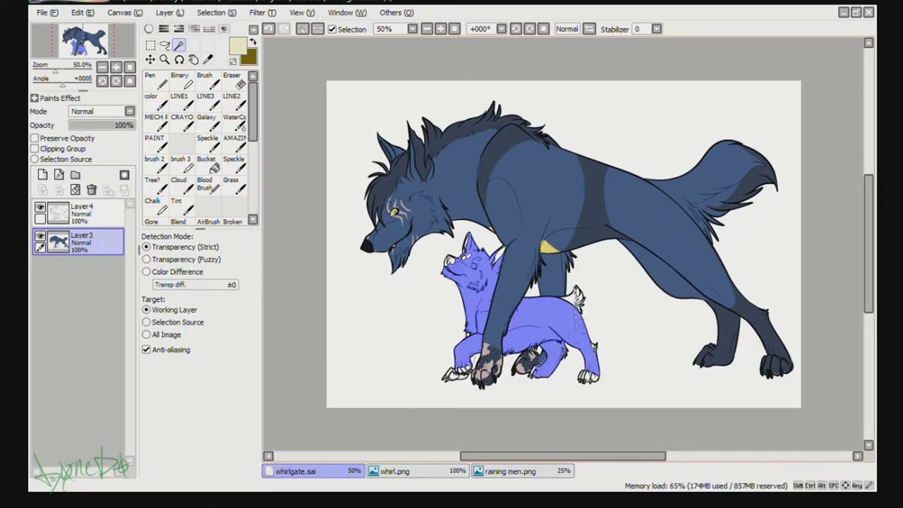
pyautogui.click(574, 301)
# - Add the remaining areas of the small wolf's front paws and near hind foot to the selection
pyautogui.click(115, 67)
pyautogui.click(116, 67)
pyautogui.click(443, 358)
pyautogui.click(470, 359)
pyautogui.click(428, 346)
pyautogui.click(505, 311)
pyautogui.click(484, 233)
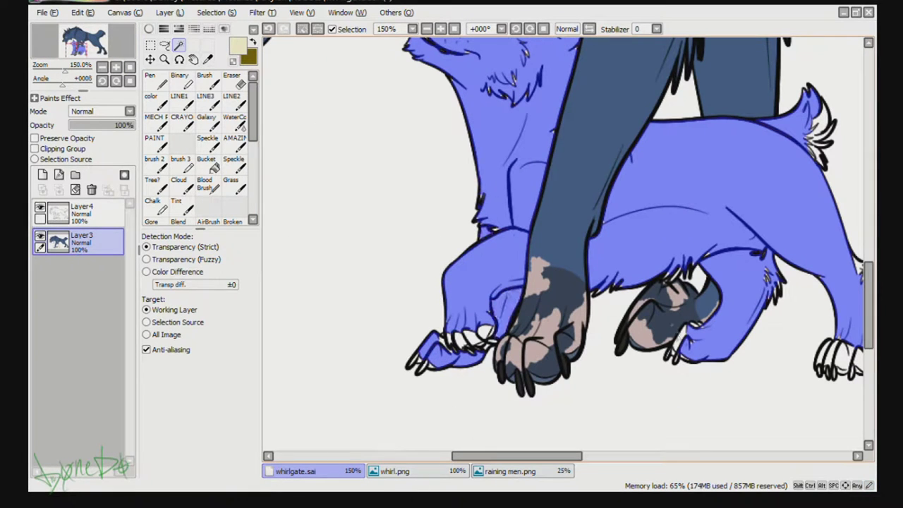
pyautogui.click(679, 339)
# - Add the small wolf's tail tuft, rear hock fur and rear hind toes to the selection
pyautogui.click(821, 124)
pyautogui.click(818, 146)
pyautogui.click(838, 360)
pyautogui.click(852, 358)
pyautogui.click(831, 356)
pyautogui.click(859, 270)
pyautogui.click(822, 355)
# - Add the small wolf's missed ear, brow, nose and muzzle areas to the selection
pyautogui.moveTo(870, 315); pyautogui.dragTo(869, 285)
pyautogui.click(579, 134)
pyautogui.click(480, 96)
pyautogui.click(436, 149)
pyautogui.click(418, 155)
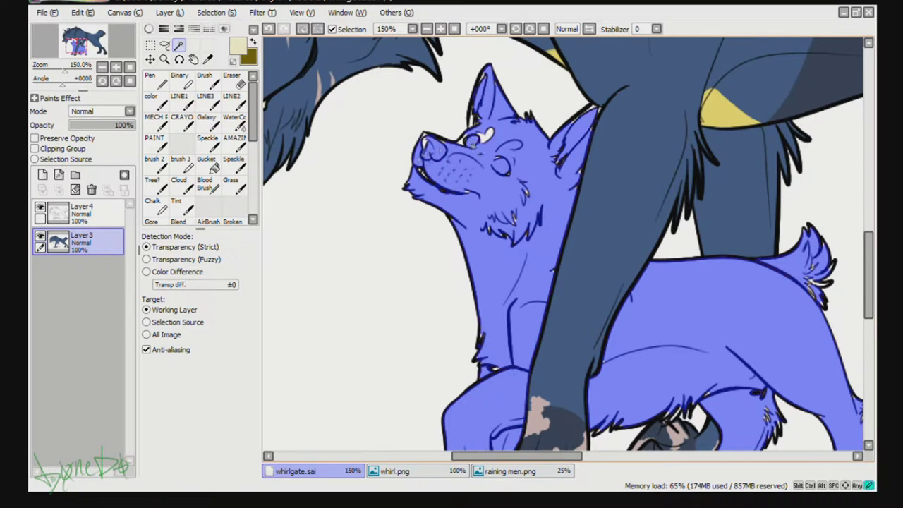
pyautogui.click(102, 67)
pyautogui.click(102, 67)
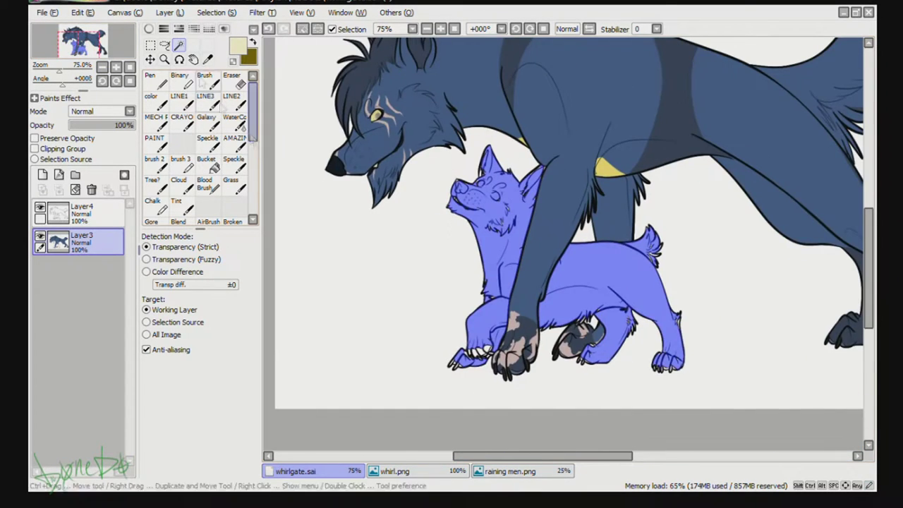
# - Fill the selected small wolf with bright blue sampled from raining men.png using a size 50 brush, and deselect
pyautogui.click(509, 471)
pyautogui.rightClick(459, 136)
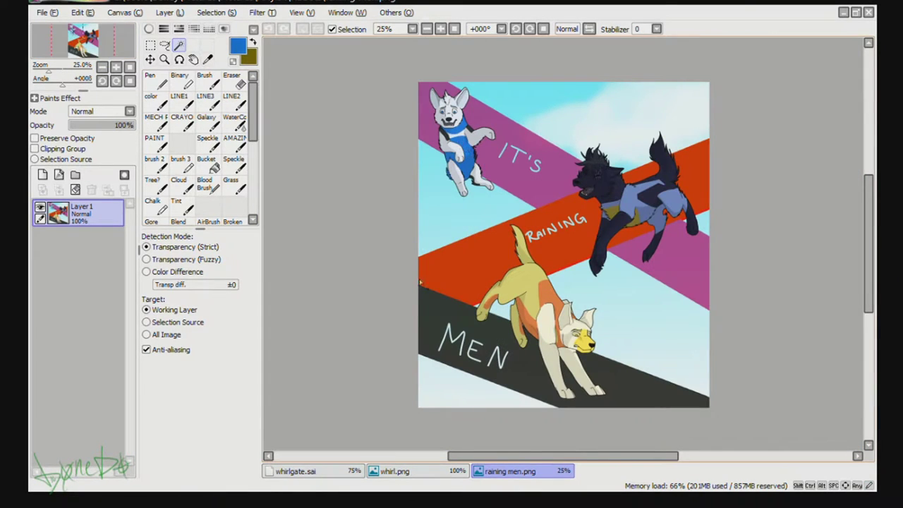
pyautogui.click(358, 467)
pyautogui.click(156, 102)
pyautogui.click(237, 470)
pyautogui.moveTo(442, 215)
pyautogui.mouseDown()
pyautogui.moveTo(471, 242)
pyautogui.moveTo(495, 345)
pyautogui.moveTo(652, 367)
pyautogui.moveTo(675, 345)
pyautogui.mouseUp()
pyautogui.hotkey('ctrl', 'd')
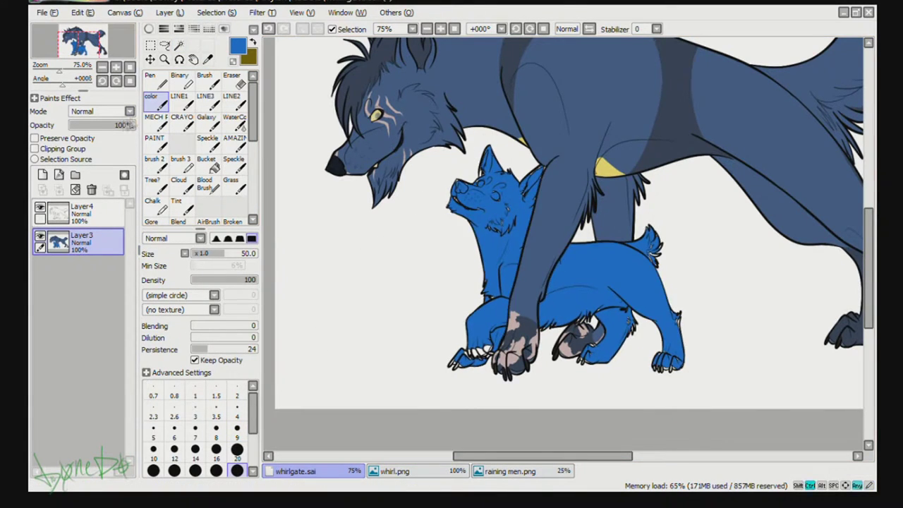
# - Fill the white gaps along the small wolf's ears, brow, muzzle and neck lines with blue using a size 4 brush
pyautogui.click(115, 67)
pyautogui.click(116, 67)
pyautogui.click(116, 67)
pyautogui.click(116, 67)
pyautogui.moveTo(79, 45); pyautogui.dragTo(76, 43)
pyautogui.click(237, 410)
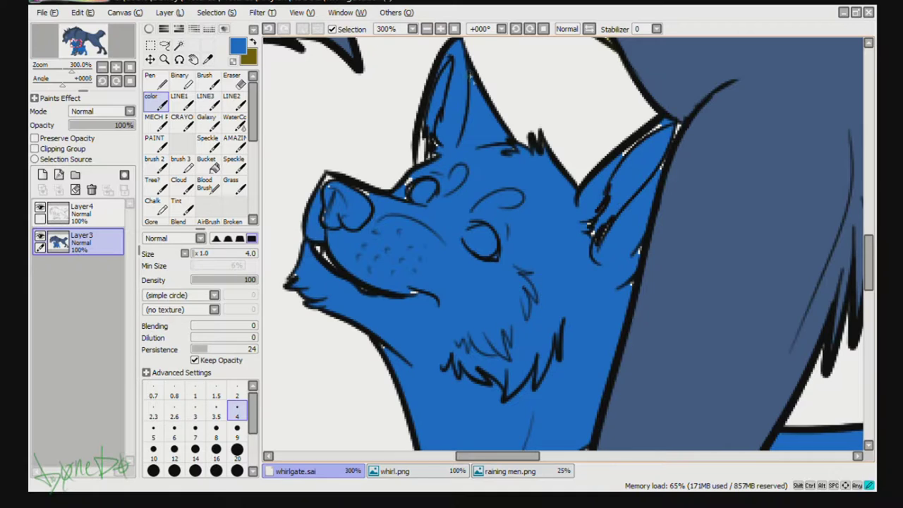
pyautogui.moveTo(426, 139); pyautogui.dragTo(421, 162)
pyautogui.moveTo(411, 179); pyautogui.dragTo(407, 192)
pyautogui.moveTo(659, 127); pyautogui.dragTo(625, 153)
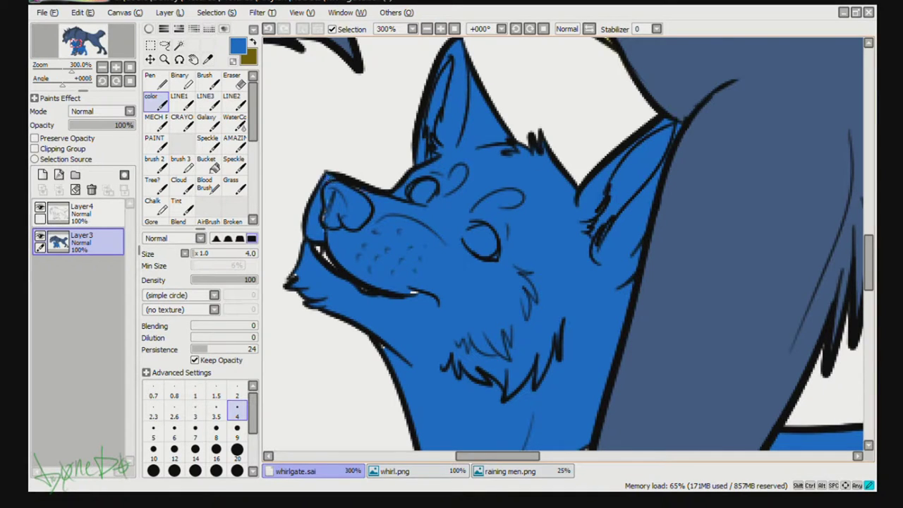
pyautogui.moveTo(379, 341); pyautogui.dragTo(387, 352)
# - Fill the unpainted toes and claws of the small wolf's front paws with blue using a size 6 brush
pyautogui.moveTo(76, 43); pyautogui.dragTo(77, 48)
pyautogui.click(102, 67)
pyautogui.moveTo(460, 288); pyautogui.dragTo(459, 302)
pyautogui.scroll(-3, 556, 203)
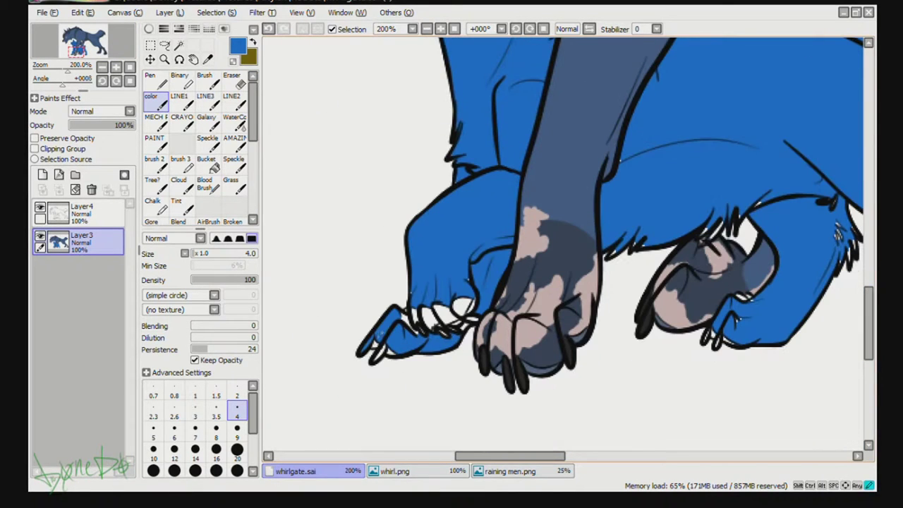
pyautogui.click(174, 426)
pyautogui.moveTo(400, 326)
pyautogui.mouseDown()
pyautogui.moveTo(436, 310)
pyautogui.moveTo(474, 314)
pyautogui.mouseUp()
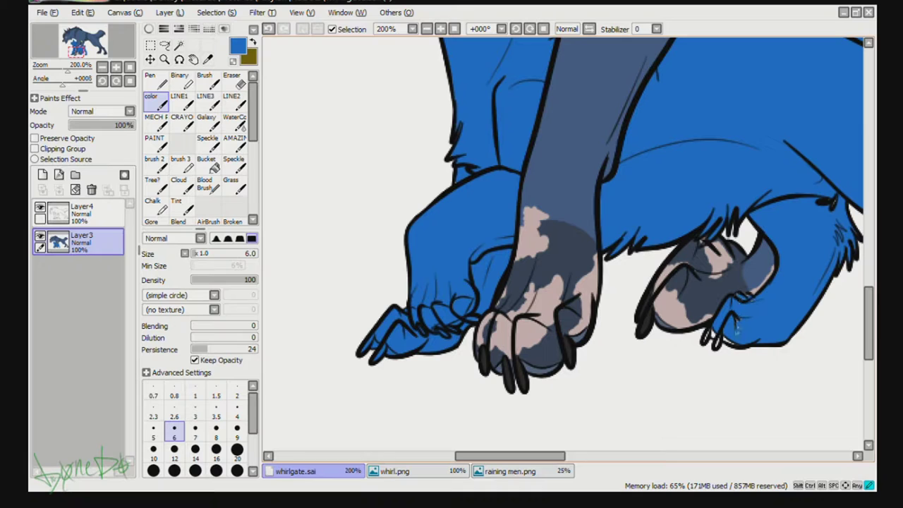
# - Fill the remaining gaps in the small wolf's hind paws, leg fur and tail tuft with blue, using size 4 for the tail
pyautogui.hscroll(5, 601, 379)
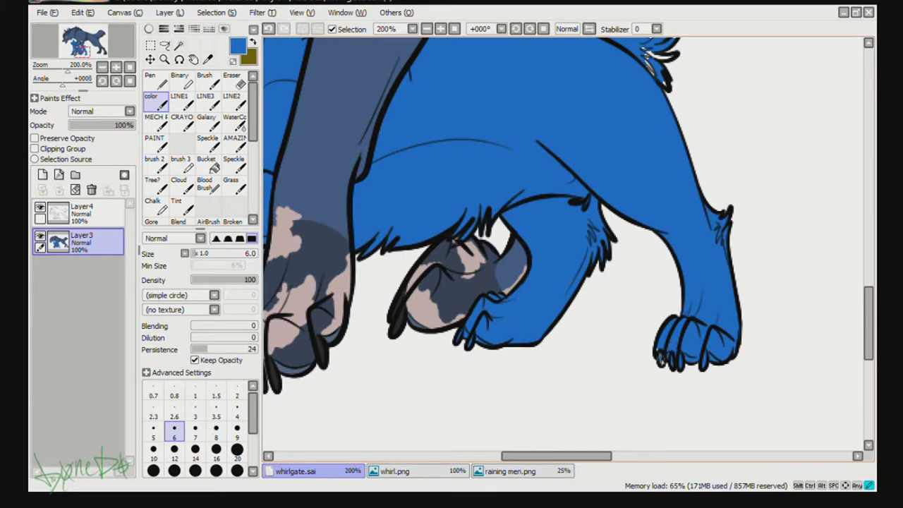
pyautogui.scroll(3, 731, 337)
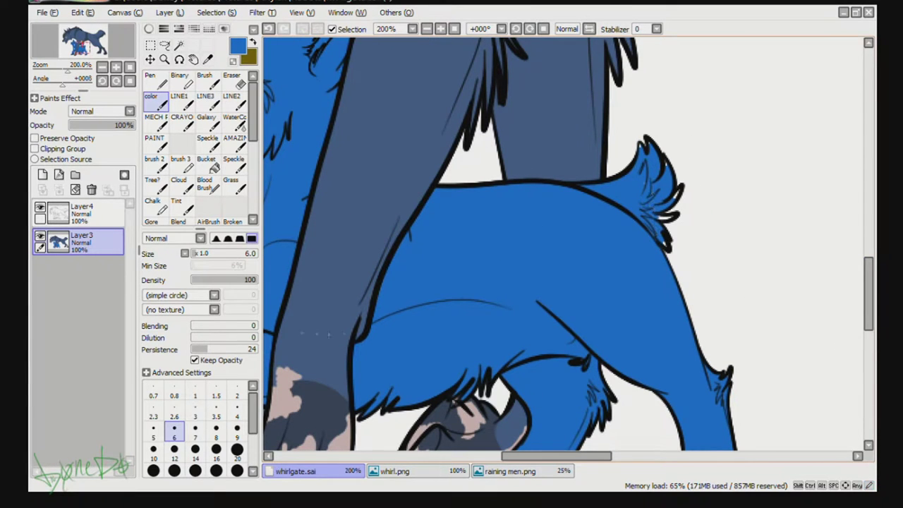
pyautogui.press('[')
pyautogui.press('[')
pyautogui.moveTo(672, 216); pyautogui.dragTo(656, 220)
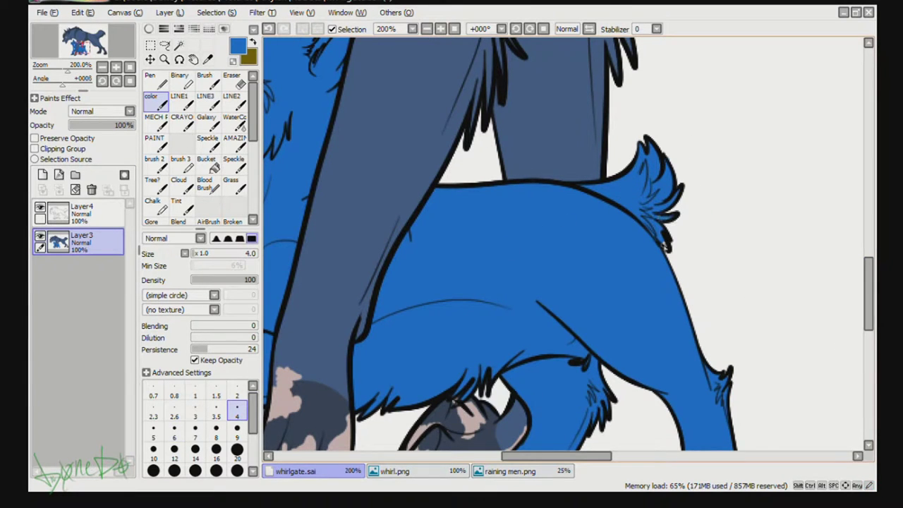
# - Select all the small wolf's blue areas with the Magic Wand set to Color Difference
pyautogui.click(102, 67)
pyautogui.click(102, 67)
pyautogui.click(102, 67)
pyautogui.click(178, 45)
pyautogui.click(455, 218)
pyautogui.hotkey('ctrl', 'd')
pyautogui.click(162, 272)
pyautogui.click(453, 219)
pyautogui.click(547, 254)
# - Sample the white pup's dark marking color and pale blue-white coat color from raining men.png for the color brush
pyautogui.click(156, 102)
pyautogui.click(520, 471)
pyautogui.rightClick(460, 185)
pyautogui.click(253, 42)
pyautogui.click(115, 67)
pyautogui.click(116, 67)
pyautogui.click(116, 67)
pyautogui.moveTo(99, 42); pyautogui.dragTo(75, 31)
pyautogui.rightClick(441, 179)
pyautogui.click(339, 471)
pyautogui.click(252, 42)
# - Repaint the selected small wolf pale blue-white with a size 80 brush
pyautogui.click(237, 452)
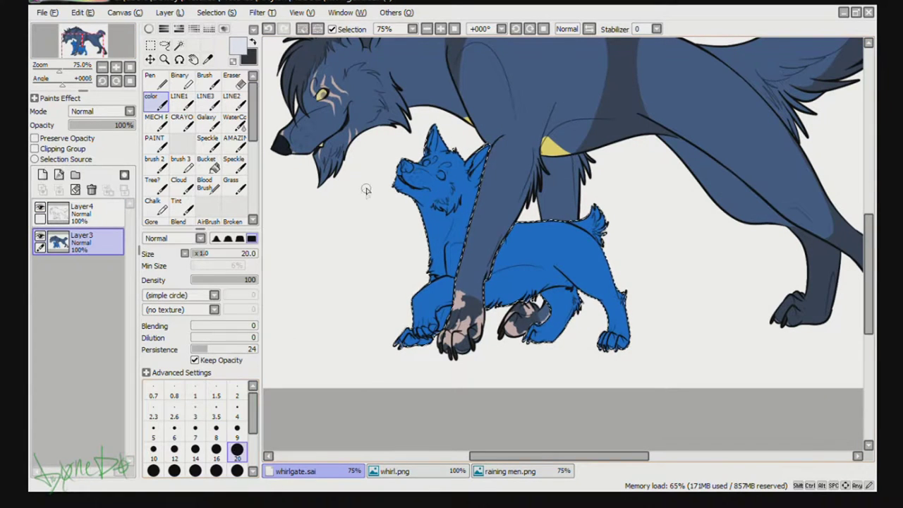
pyautogui.moveTo(252, 415); pyautogui.dragTo(253, 432)
pyautogui.click(196, 455)
pyautogui.moveTo(431, 145); pyautogui.dragTo(451, 250)
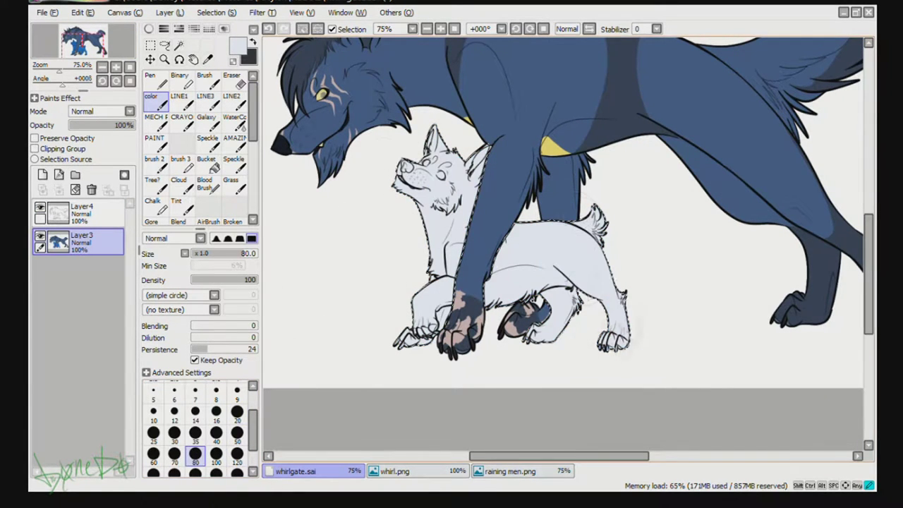
# - Switch to the dark marking color with a size 35 brush and check the pup's markings in raining men.png
pyautogui.click(253, 43)
pyautogui.click(237, 415)
pyautogui.click(236, 435)
pyautogui.click(196, 435)
pyautogui.click(509, 471)
pyautogui.click(339, 474)
pyautogui.hotkey('ctrl', 'z')
pyautogui.click(42, 175)
pyautogui.click(34, 149)
pyautogui.hotkey('ctrl', 'z')
pyautogui.hotkey('ctrl', 'z')
pyautogui.hotkey('ctrl', 'z')
# - Paint dark grey markings on the small wolf's shoulder and hind legs on new clipped Layer5, comparing them with raining men.png
pyautogui.click(43, 175)
pyautogui.click(35, 149)
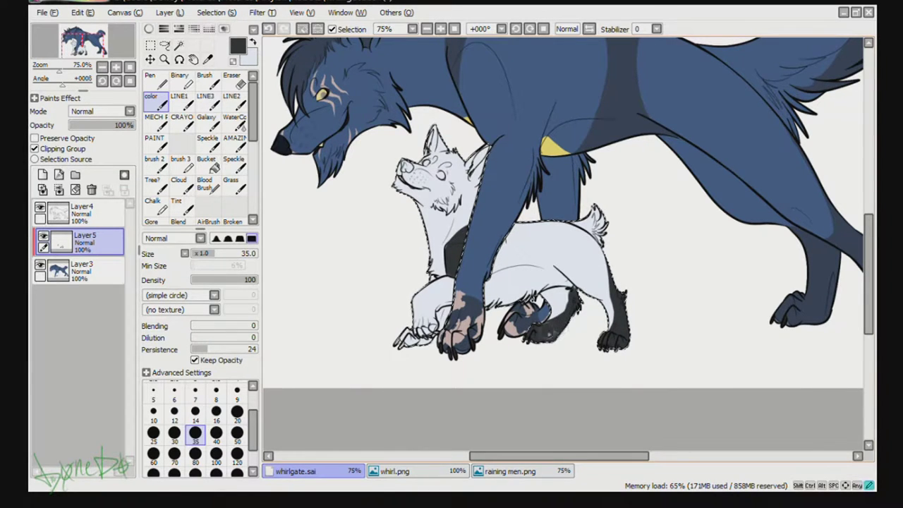
pyautogui.click(509, 471)
pyautogui.click(349, 473)
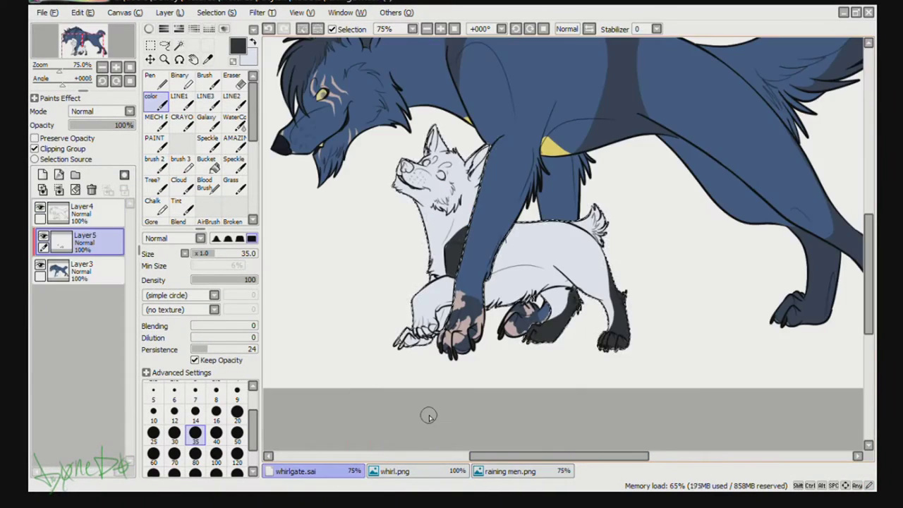
# - Paint a dark oval patch on the small wolf's hip and erase the dark markings from both hind legs
pyautogui.click(218, 100)
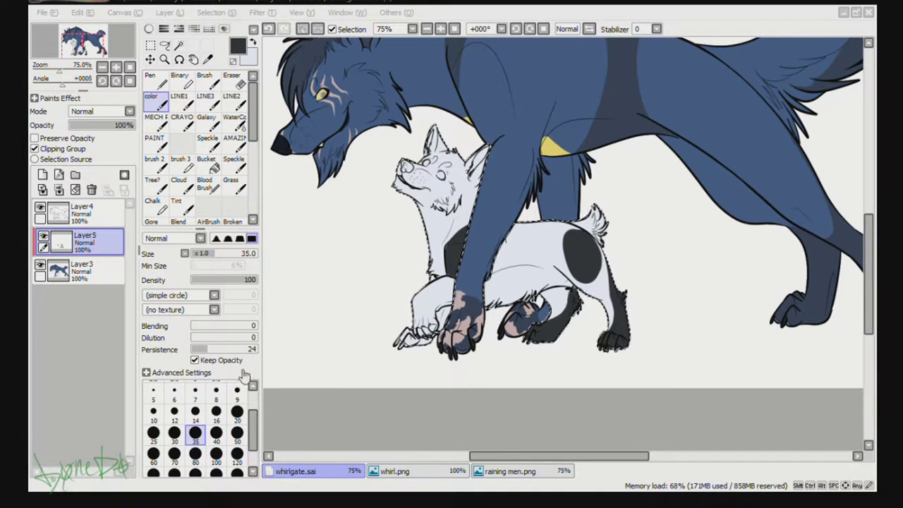
pyautogui.press('e')
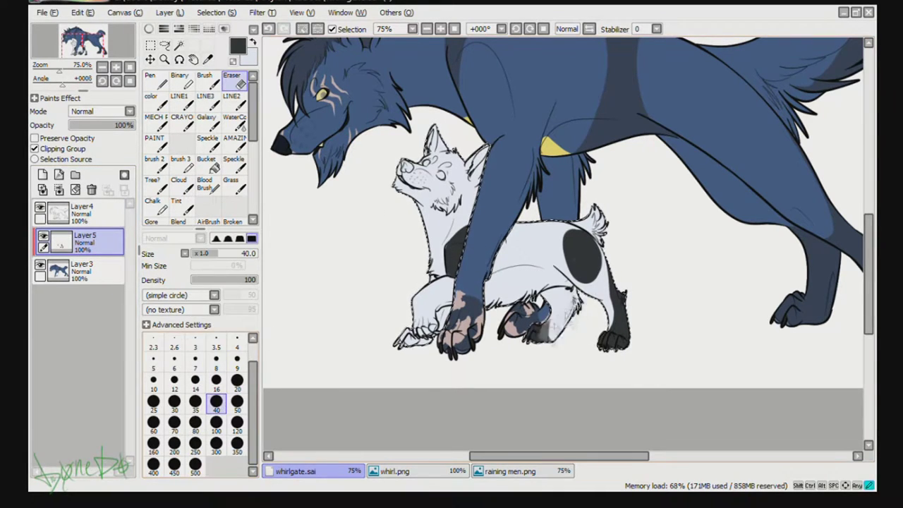
pyautogui.click(156, 104)
# - Paint the small wolf's chest and belly light blue on new Layer6 below Layer5, softening the blue sampled from raining men.png
pyautogui.click(92, 271)
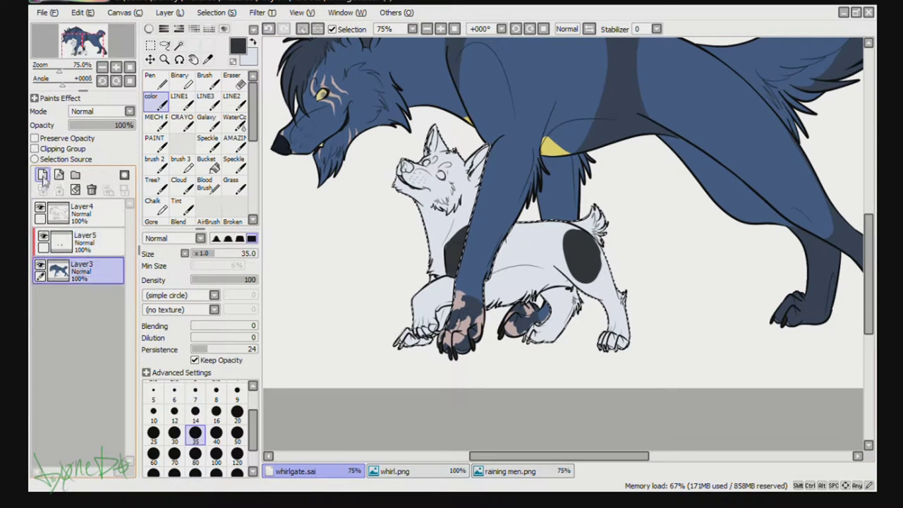
pyautogui.click(43, 175)
pyautogui.click(510, 471)
pyautogui.rightClick(488, 212)
pyautogui.click(317, 471)
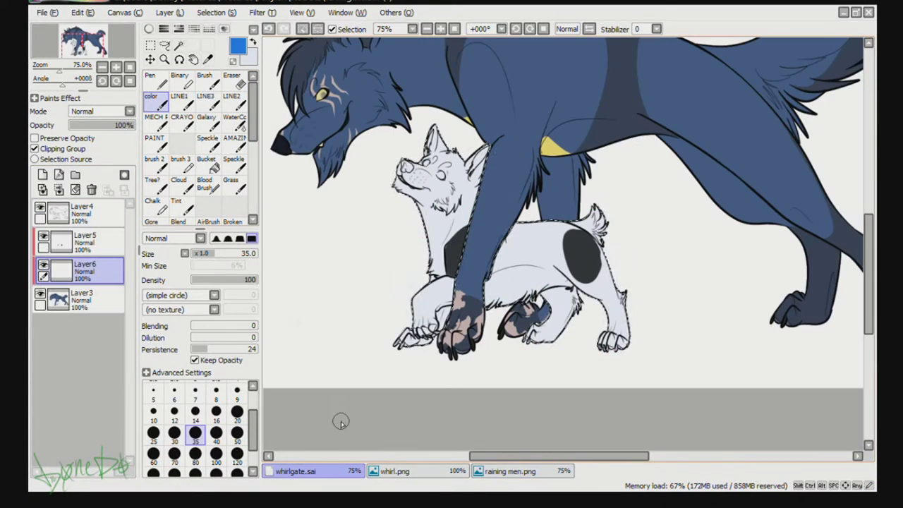
pyautogui.click(149, 29)
pyautogui.click(205, 72)
pyautogui.click(149, 28)
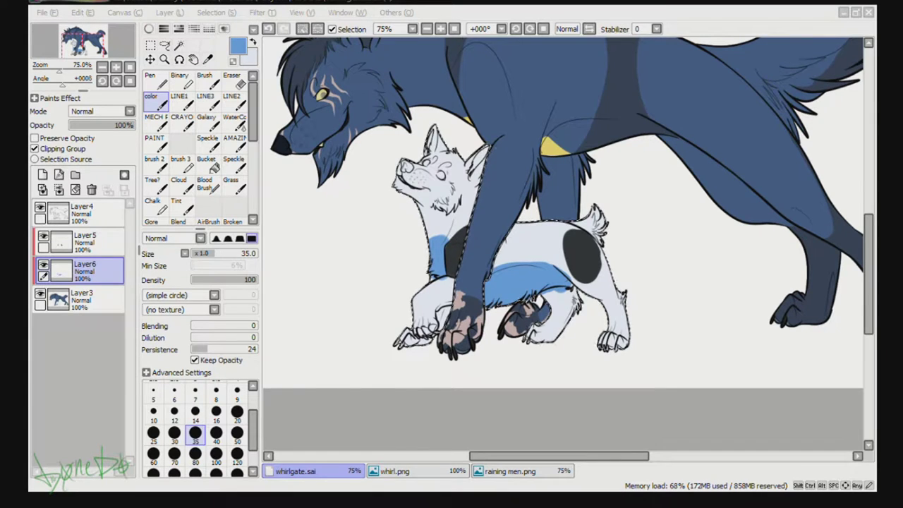
# - Paint the small wolf's forehead, nape, back and tail light blue on Layer6, leaving a white band around the dark hip patch
pyautogui.click(391, 174)
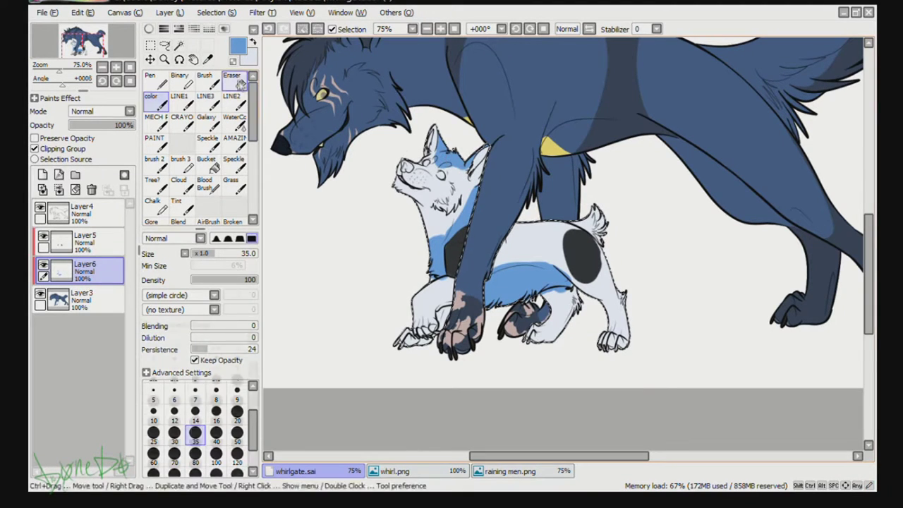
pyautogui.press('e')
pyautogui.click(153, 102)
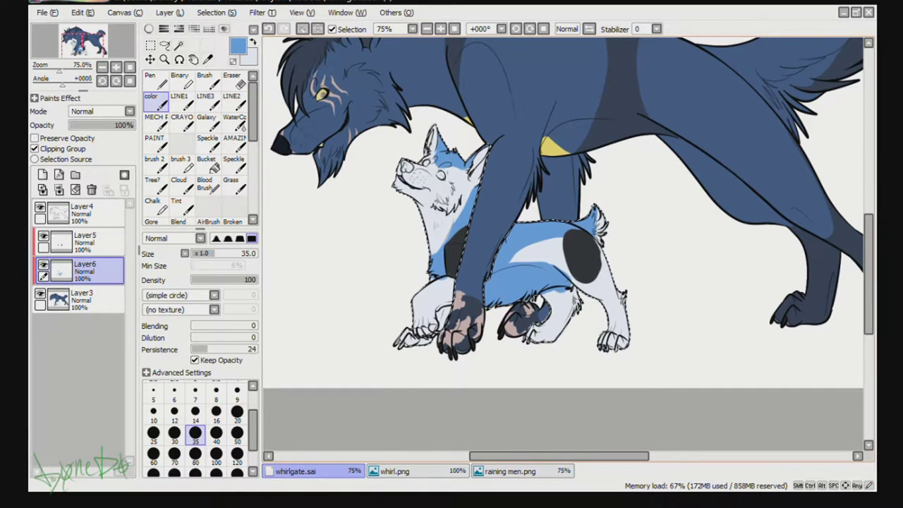
pyautogui.hotkey('alt', 'Tab')
pyautogui.hotkey('alt', 'Tab')
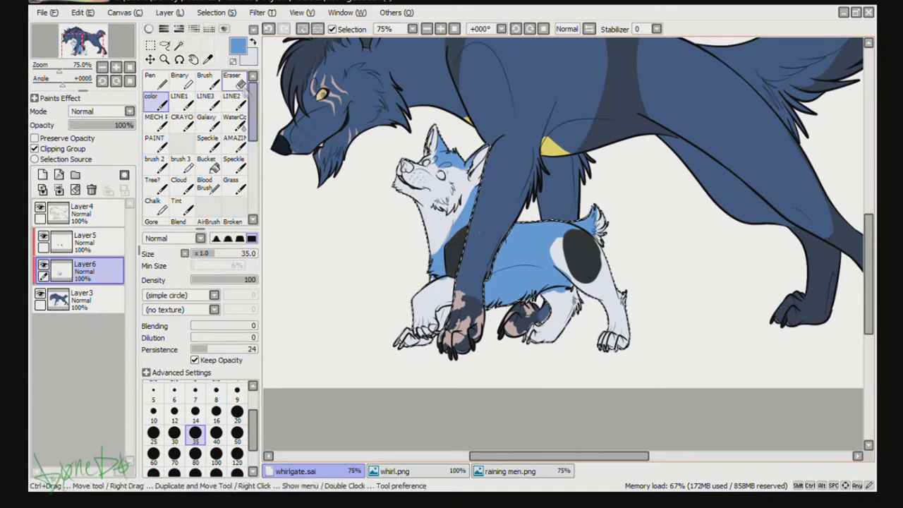
pyautogui.press('e')
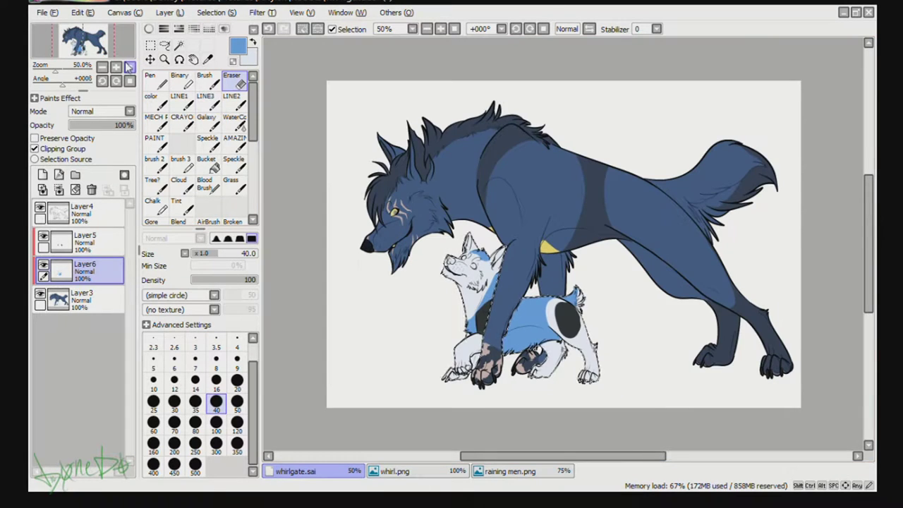
# - Compare the colors with raining men.png and recolor the small wolf's light blue markings a deeper blue with layer opacity preserved
pyautogui.click(478, 471)
pyautogui.click(323, 471)
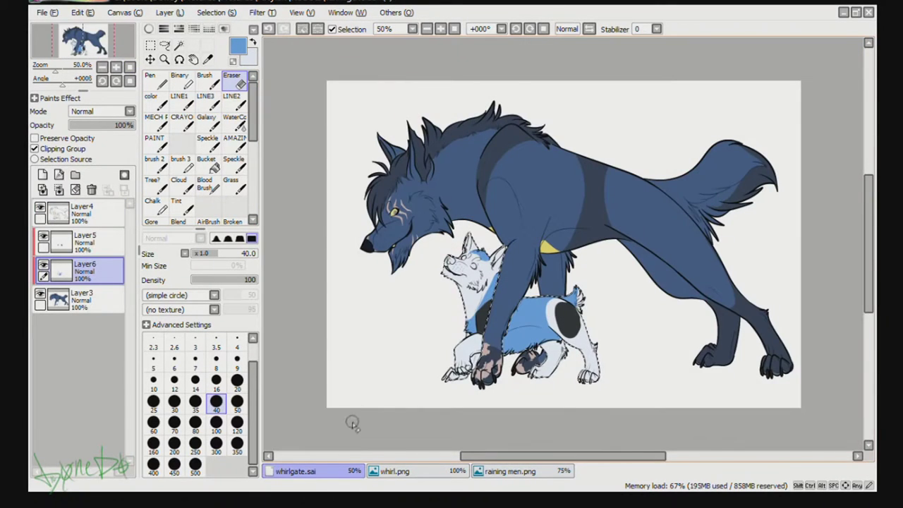
pyautogui.click(200, 78)
pyautogui.click(149, 29)
pyautogui.click(155, 102)
pyautogui.click(35, 138)
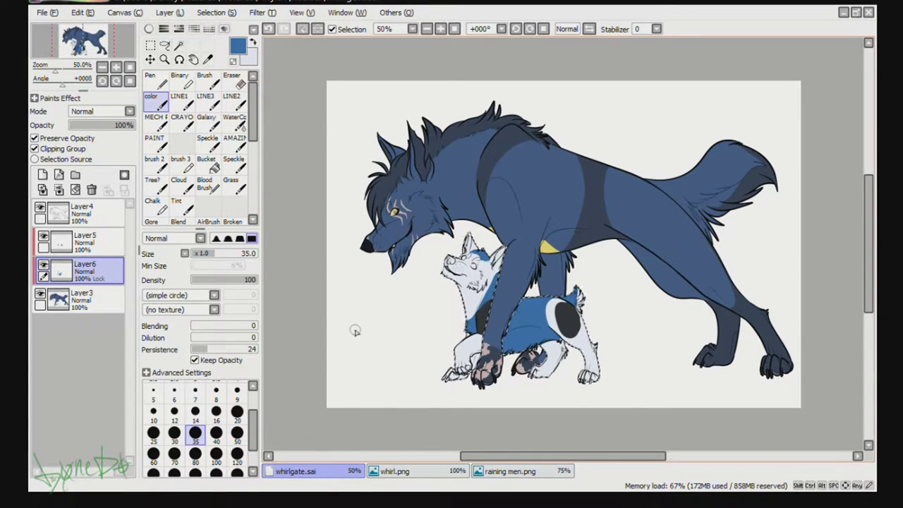
pyautogui.click(36, 138)
# - Clean up the edge of the blue forehead marking with a size 8 eraser and a size 4 color brush
pyautogui.click(117, 66)
pyautogui.moveTo(86, 46); pyautogui.dragTo(89, 53)
pyautogui.moveTo(74, 50); pyautogui.dragTo(76, 45)
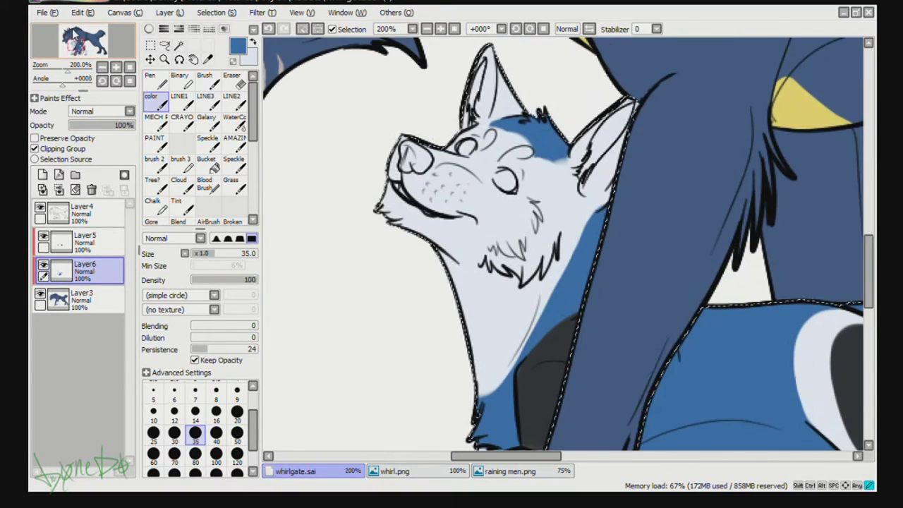
pyautogui.click(234, 81)
pyautogui.click(215, 361)
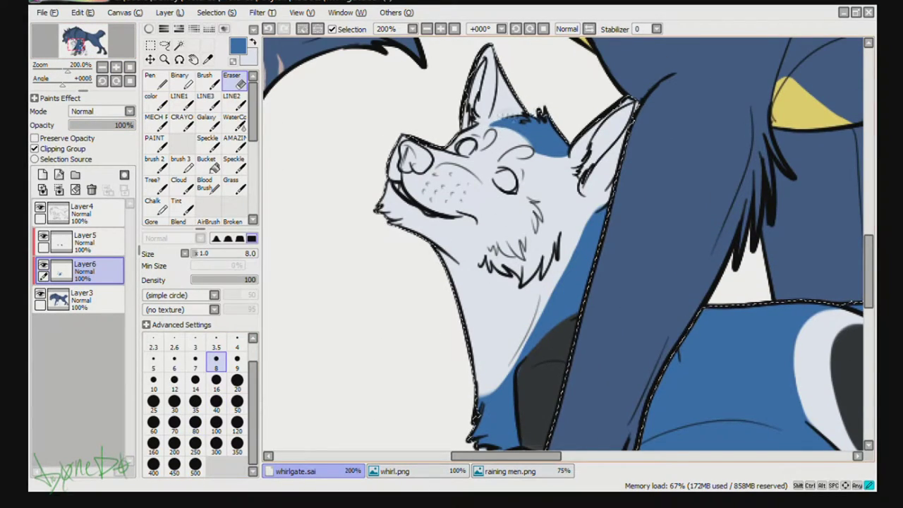
pyautogui.click(156, 101)
pyautogui.click(238, 395)
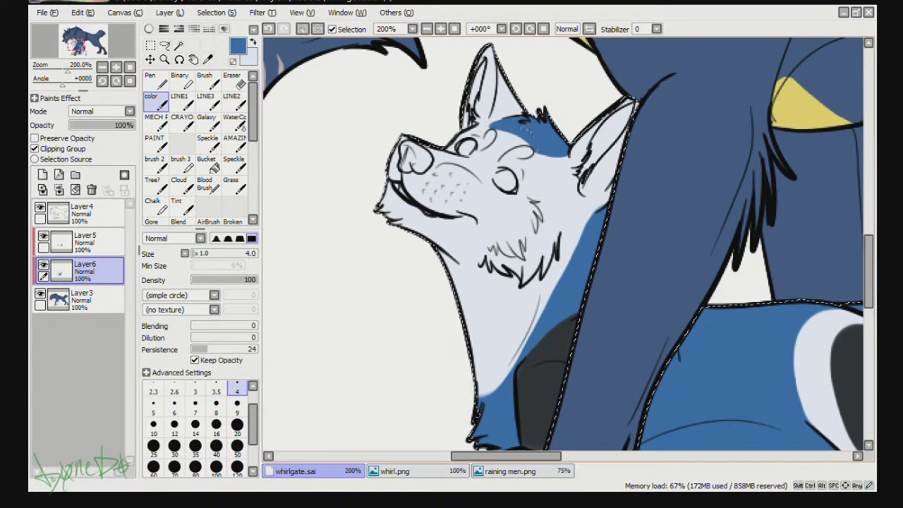
pyautogui.click(235, 81)
pyautogui.click(156, 102)
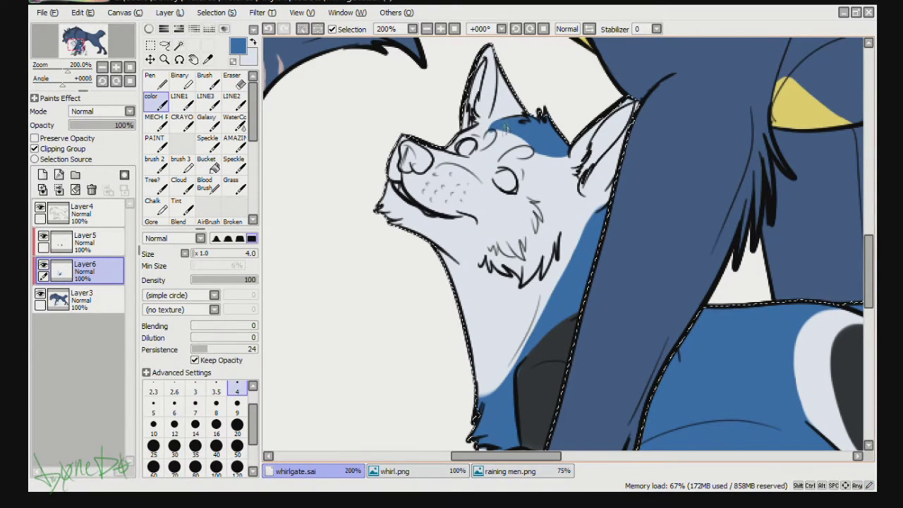
pyautogui.press('e')
# - Smooth the blue marking's edge along the neck and chest with stabilizer S-3, a size 10 eraser and a size 9 brush
pyautogui.moveTo(601, 203)
pyautogui.mouseDown()
pyautogui.moveTo(471, 104)
pyautogui.moveTo(445, 154)
pyautogui.mouseUp()
pyautogui.click(657, 29)
pyautogui.click(154, 383)
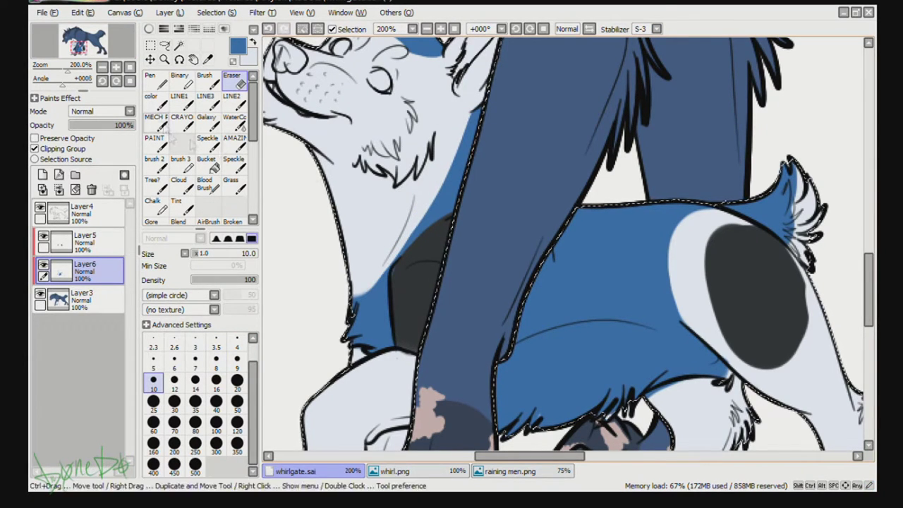
pyautogui.click(155, 102)
pyautogui.moveTo(403, 248); pyautogui.dragTo(379, 273)
pyautogui.click(174, 404)
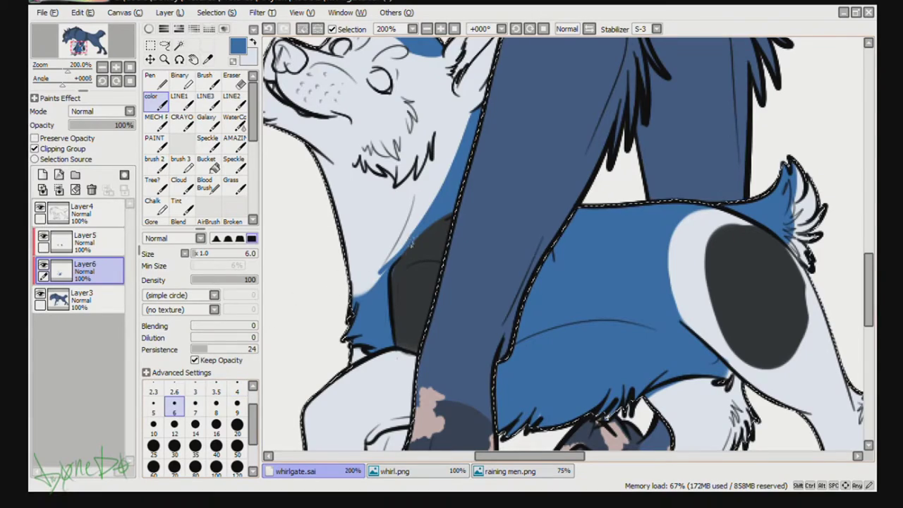
pyautogui.press(']')
pyautogui.press(']')
pyautogui.press(']')
pyautogui.hotkey('ctrl', 'z')
pyautogui.moveTo(402, 247)
pyautogui.mouseDown()
pyautogui.moveTo(352, 264)
pyautogui.moveTo(376, 275)
pyautogui.mouseUp()
pyautogui.click(232, 82)
pyautogui.click(155, 102)
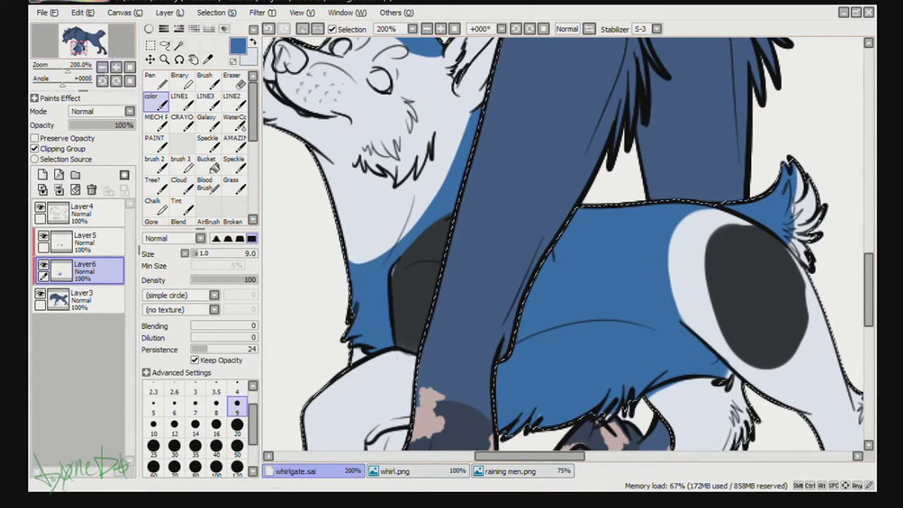
# - Refine the blue edge in the small wolf's tail fur, alternating a size 4 color brush with a small eraser
pyautogui.scroll(-2, 375, 256)
pyautogui.scroll(3, 626, 235)
pyautogui.click(236, 388)
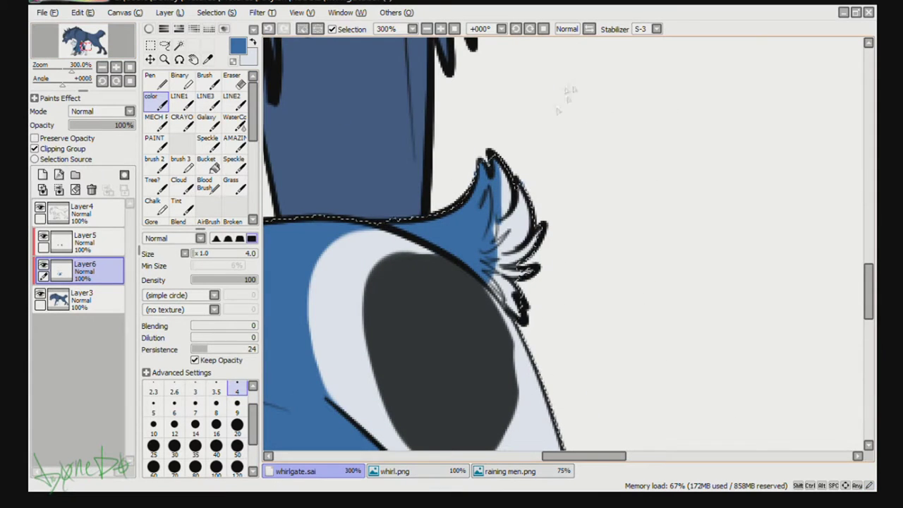
pyautogui.press('e')
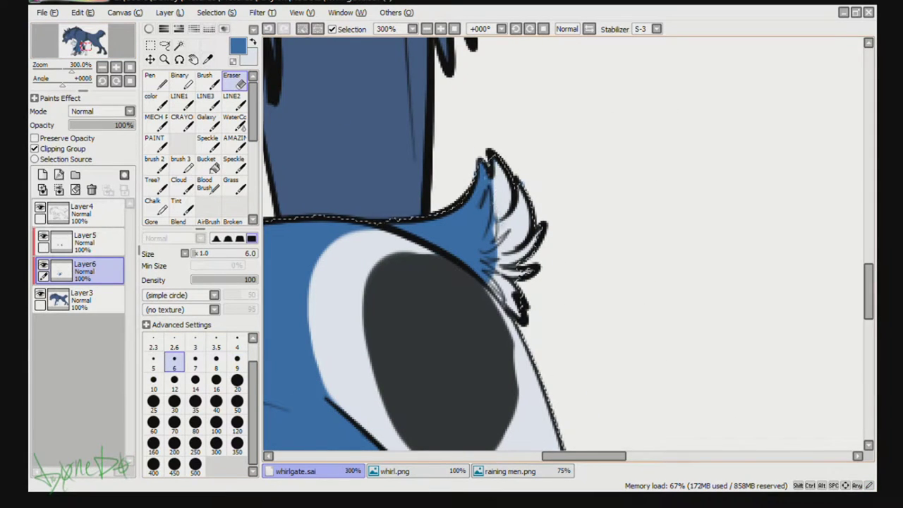
pyautogui.click(156, 102)
pyautogui.press('e')
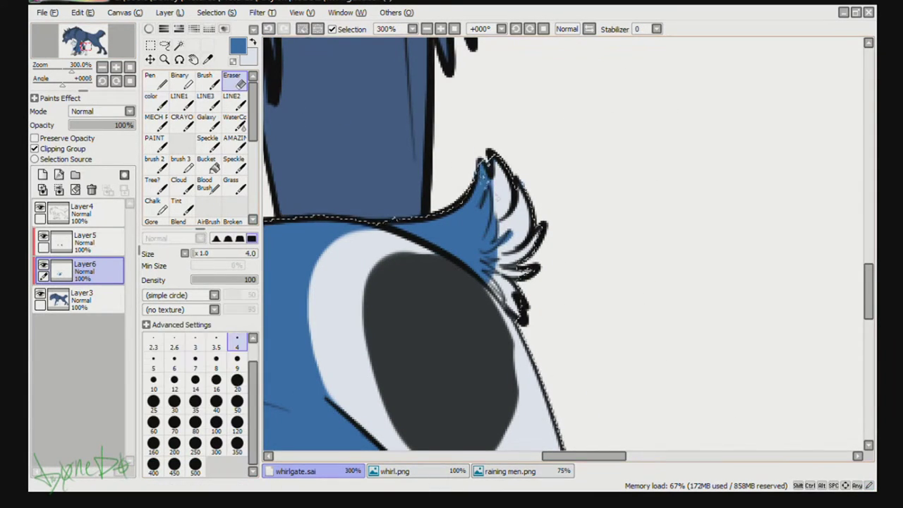
pyautogui.press('e')
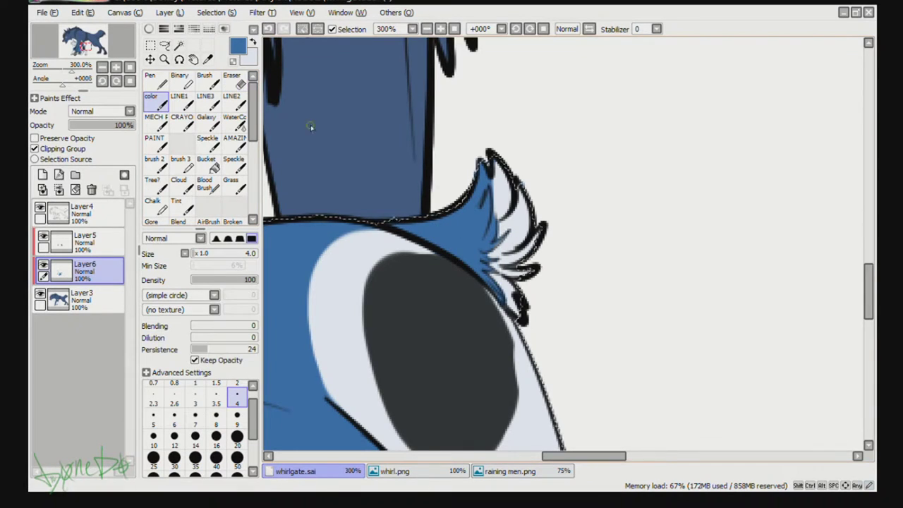
# - Fill the blue belly marking up to the hind leg line and erase the spill below the belly at size 4
pyautogui.scroll(-3, 559, 232)
pyautogui.scroll(5, 529, 276)
pyautogui.moveTo(486, 416); pyautogui.dragTo(617, 152)
pyautogui.moveTo(531, 173); pyautogui.dragTo(536, 187)
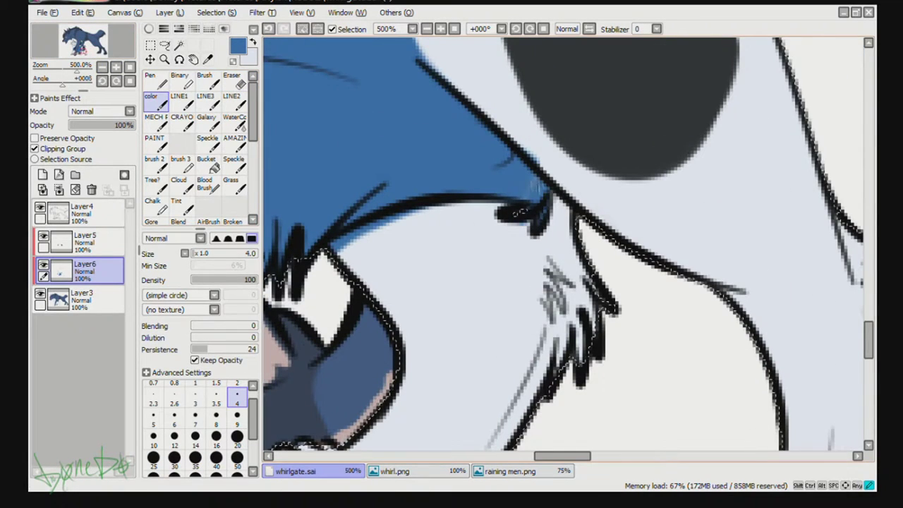
pyautogui.press('e')
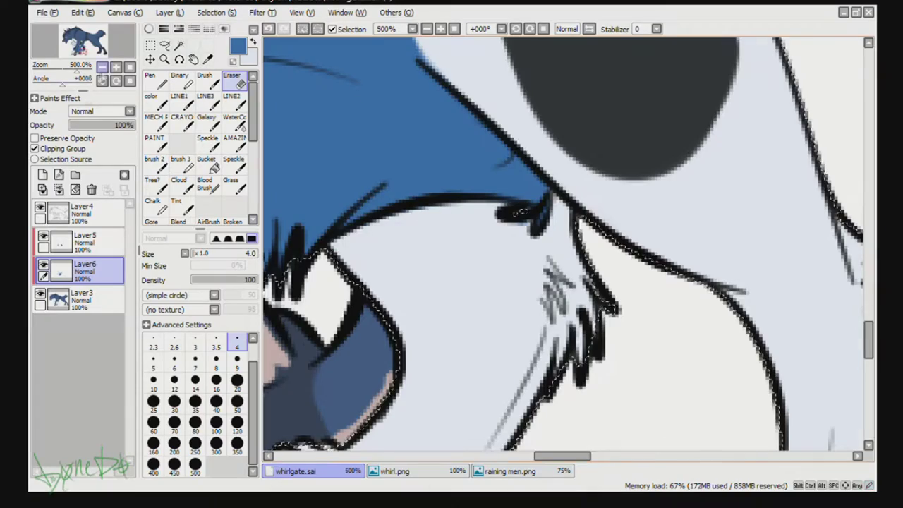
# - Tidy the dark shoulder patch's edges on Layer5 and touch up the fur tuft below the chest in dark grey at size 4
pyautogui.scroll(-5, 727, 308)
pyautogui.click(88, 242)
pyautogui.press('e')
pyautogui.scroll(4, 550, 197)
pyautogui.rightClick(309, 92)
pyautogui.moveTo(308, 92); pyautogui.dragTo(400, 193)
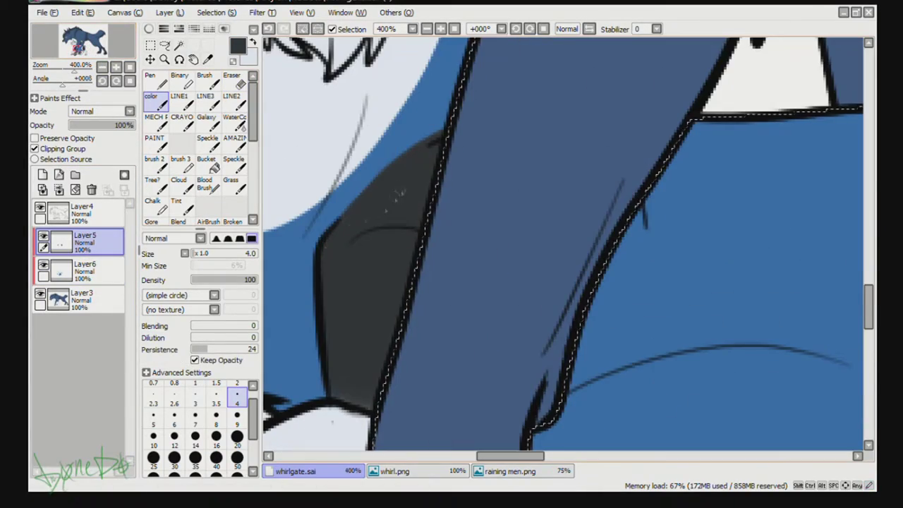
pyautogui.press('e')
pyautogui.click(102, 67)
pyautogui.click(102, 67)
pyautogui.scroll(2, 423, 271)
pyautogui.press('e')
pyautogui.moveTo(396, 203); pyautogui.dragTo(403, 214)
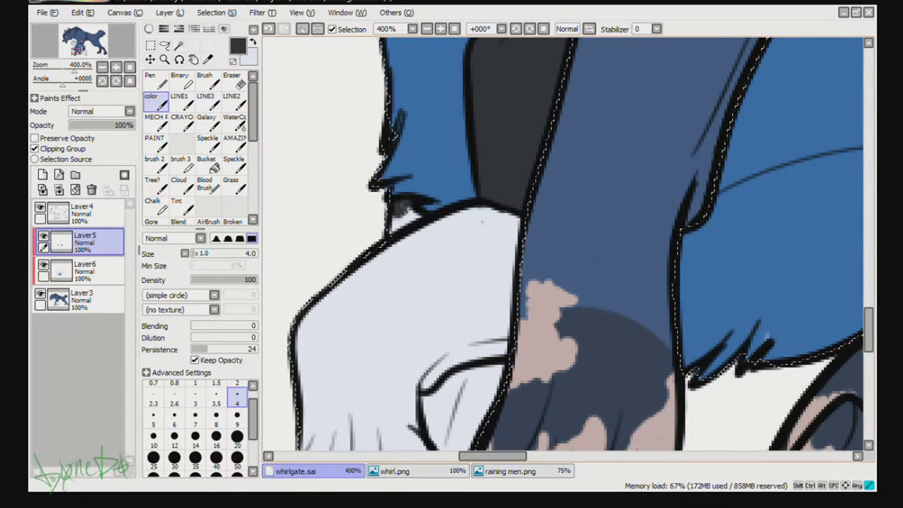
# - Round off the dark hip patch's rear edge with a size 16 brush and stabilizer S-6
pyautogui.scroll(-4, 437, 279)
pyautogui.scroll(3, 646, 247)
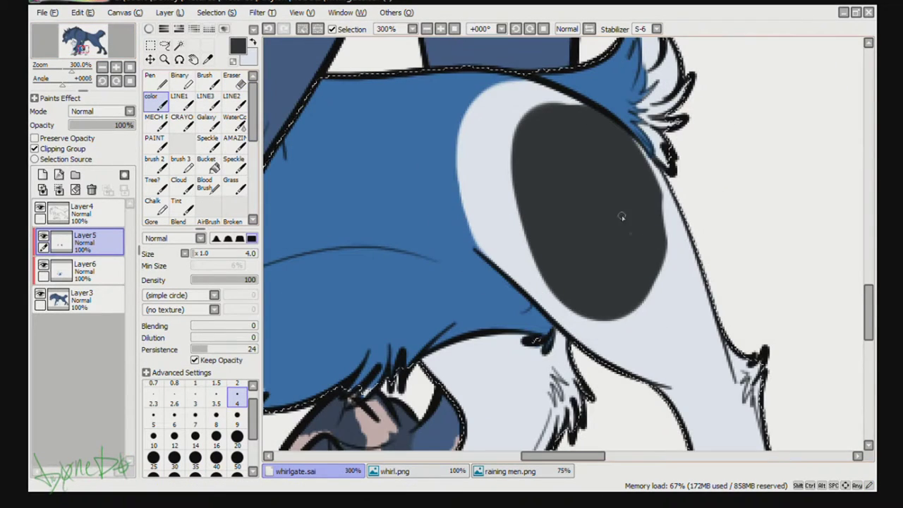
pyautogui.click(216, 435)
pyautogui.moveTo(638, 189)
pyautogui.mouseDown()
pyautogui.moveTo(656, 247)
pyautogui.moveTo(603, 312)
pyautogui.mouseUp()
# - Erase a thin oval ring inside the dark hip patch and another inside the shoulder patch with a size 2.3 eraser
pyautogui.click(234, 81)
pyautogui.click(153, 342)
pyautogui.moveTo(585, 160)
pyautogui.mouseDown()
pyautogui.moveTo(564, 194)
pyautogui.moveTo(585, 159)
pyautogui.mouseUp()
pyautogui.scroll(-4, 500, 234)
pyautogui.scroll(6, 505, 235)
pyautogui.hotkey('ctrl', 'z')
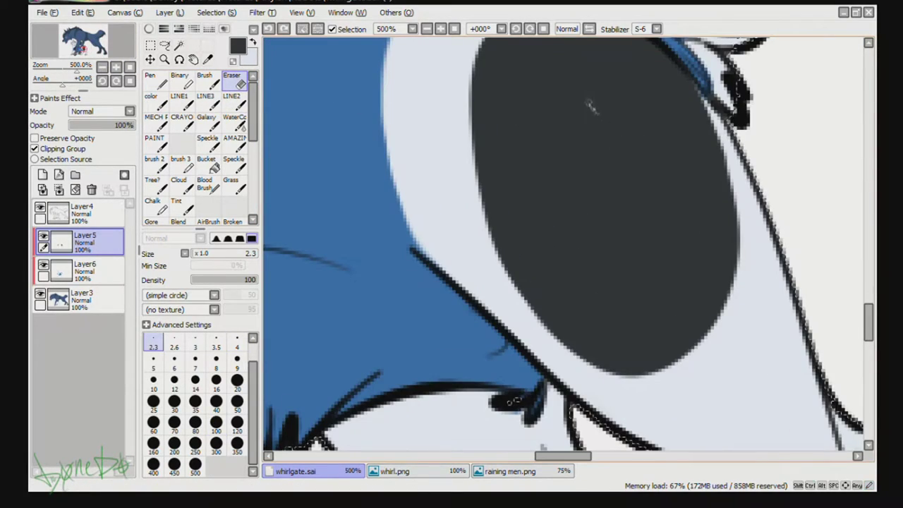
pyautogui.moveTo(596, 119); pyautogui.dragTo(594, 106)
pyautogui.scroll(-5, 596, 141)
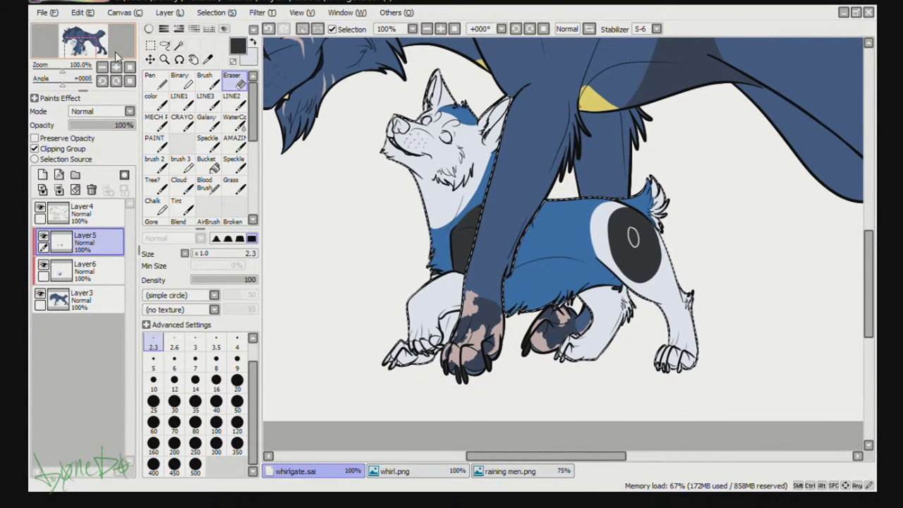
pyautogui.hotkey('ctrl', 'z')
pyautogui.scroll(3, 115, 54)
pyautogui.moveTo(81, 48); pyautogui.dragTo(88, 48)
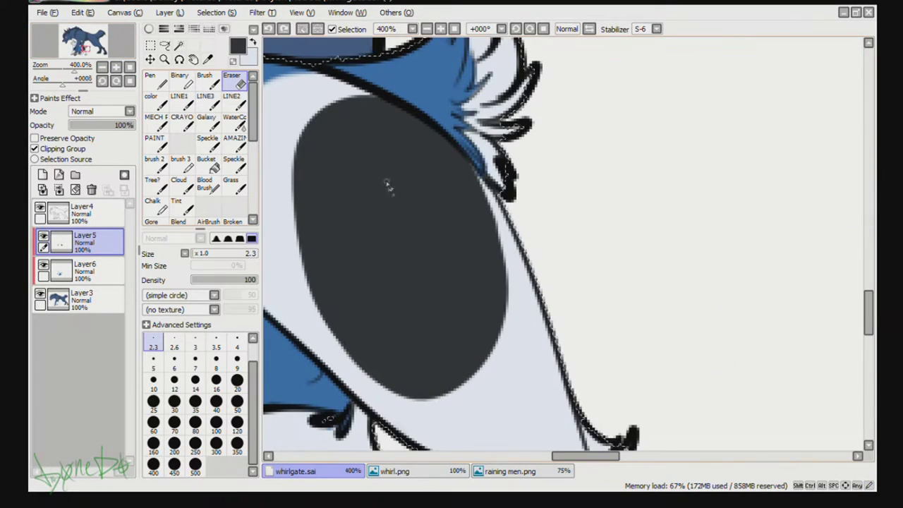
pyautogui.moveTo(399, 168)
pyautogui.mouseDown()
pyautogui.moveTo(365, 282)
pyautogui.moveTo(455, 272)
pyautogui.moveTo(378, 182)
pyautogui.mouseUp()
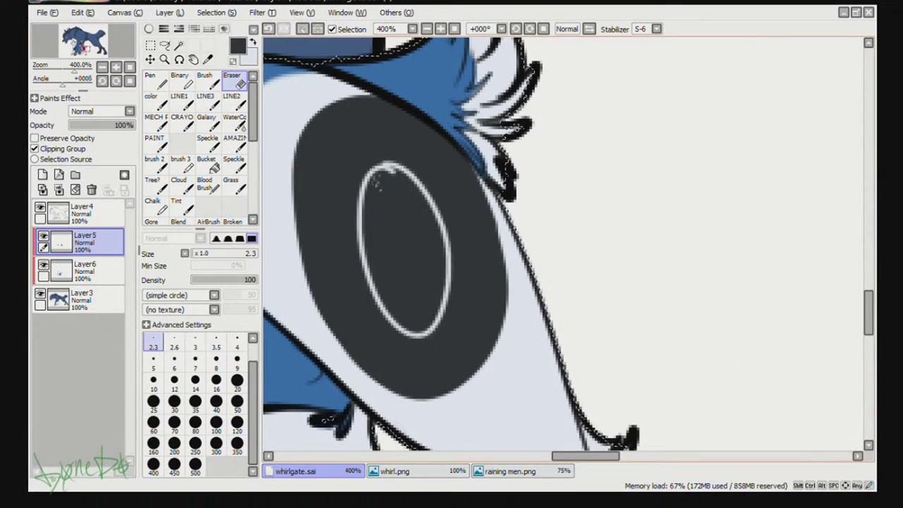
pyautogui.click(130, 81)
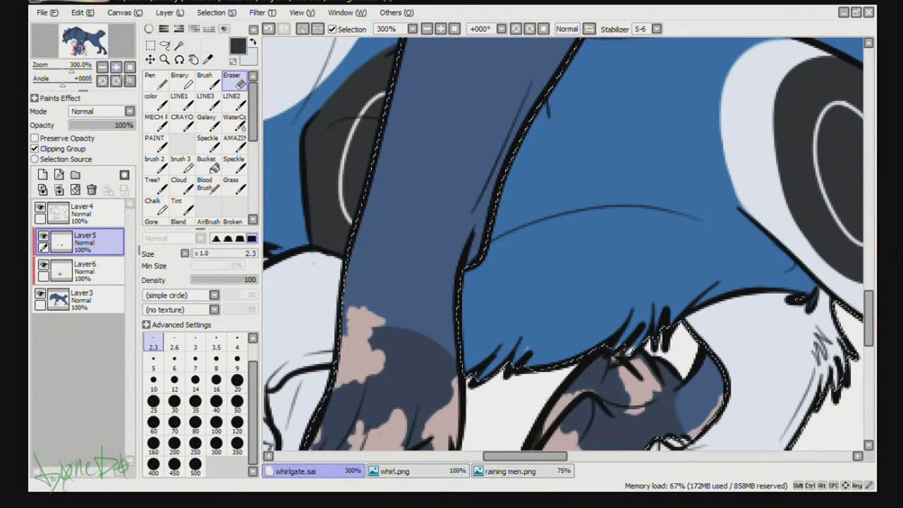
pyautogui.click(102, 81)
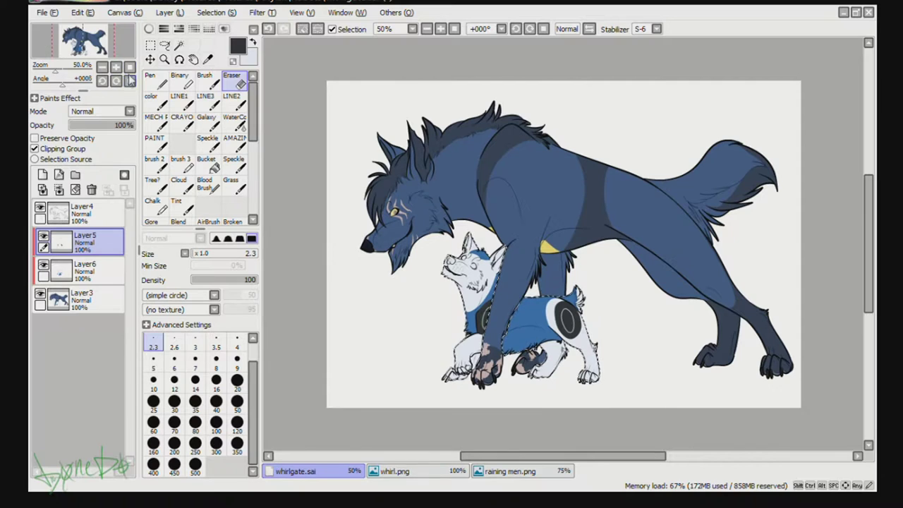
# - Merge the small wolf's two marking layers down into Layer3 and add a new clipped layer above it
pyautogui.click(59, 190)
pyautogui.click(59, 190)
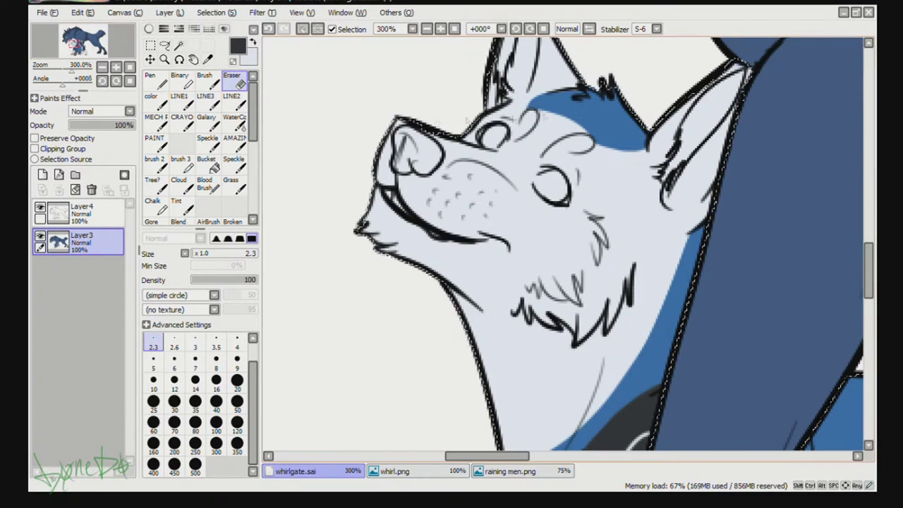
pyautogui.rightClick(613, 127)
pyautogui.click(43, 175)
pyautogui.click(35, 149)
pyautogui.click(162, 105)
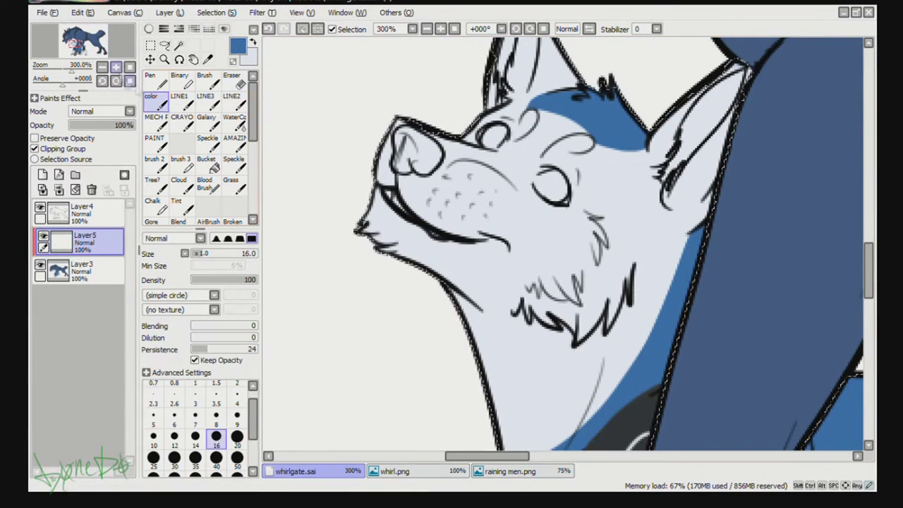
# - Fill both of the small wolf's eyes with a brighter blue using a size 4 brush
pyautogui.press('pageup')
pyautogui.click(148, 29)
pyautogui.click(204, 69)
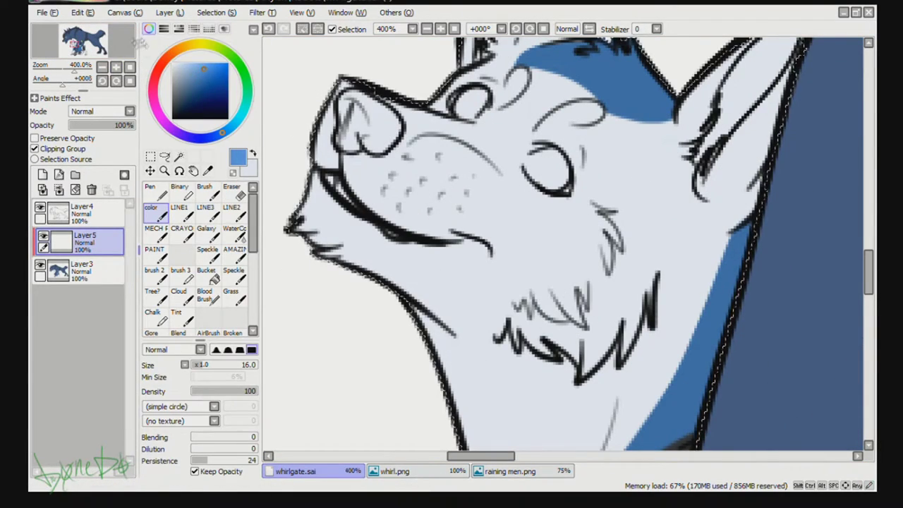
pyautogui.click(148, 29)
pyautogui.press('pageup')
pyautogui.click(237, 397)
pyautogui.moveTo(526, 115); pyautogui.dragTo(561, 149)
pyautogui.press('Up')
pyautogui.moveTo(429, 173); pyautogui.dragTo(447, 171)
# - Add another clipped layer and paint pale blue highlights in both eyes with a size 1 brush
pyautogui.click(148, 28)
pyautogui.click(187, 59)
pyautogui.click(148, 29)
pyautogui.click(196, 383)
pyautogui.click(102, 65)
pyautogui.moveTo(89, 47); pyautogui.dragTo(74, 45)
pyautogui.click(116, 67)
pyautogui.click(42, 175)
pyautogui.click(34, 149)
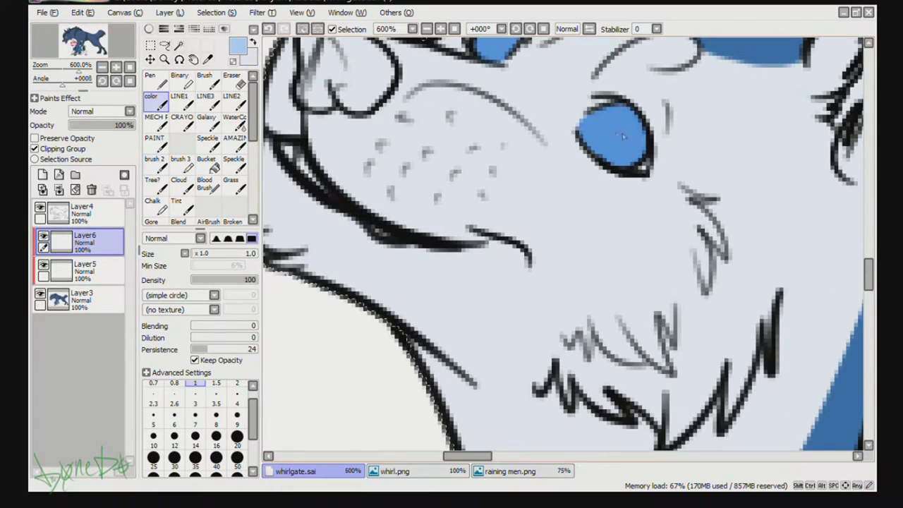
pyautogui.moveTo(595, 130); pyautogui.dragTo(621, 126)
pyautogui.moveTo(868, 273); pyautogui.dragTo(868, 266)
pyautogui.moveTo(480, 131)
pyautogui.mouseDown()
pyautogui.moveTo(521, 117)
pyautogui.moveTo(513, 126)
pyautogui.mouseUp()
# - Check the eyes at several zoom levels and refine their pale blue highlights, undoing the last stroke
pyautogui.click(103, 67)
pyautogui.click(102, 67)
pyautogui.click(103, 67)
pyautogui.click(103, 67)
pyautogui.click(103, 67)
pyautogui.click(116, 67)
pyautogui.click(117, 66)
pyautogui.click(117, 67)
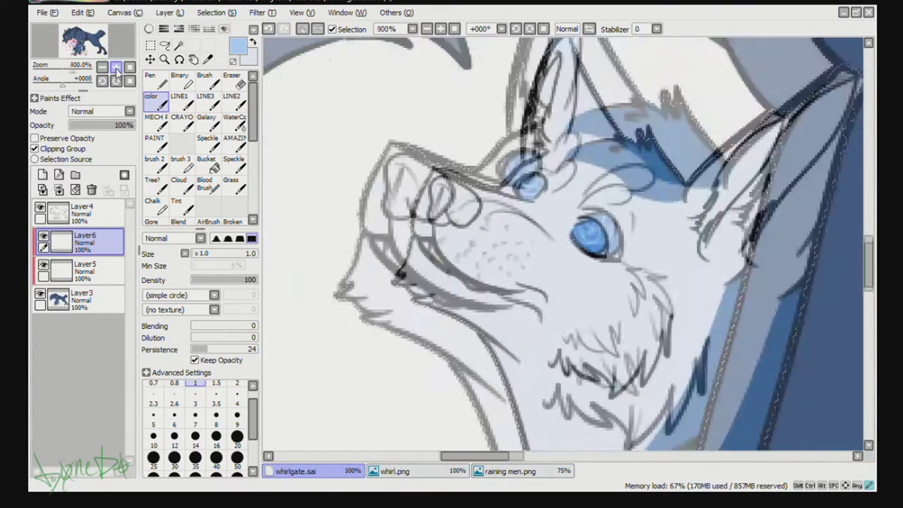
pyautogui.click(116, 67)
pyautogui.click(116, 67)
pyautogui.click(117, 67)
pyautogui.moveTo(623, 181); pyautogui.dragTo(657, 184)
pyautogui.moveTo(868, 267); pyautogui.dragTo(868, 264)
pyautogui.hotkey('ctrl', 'z')
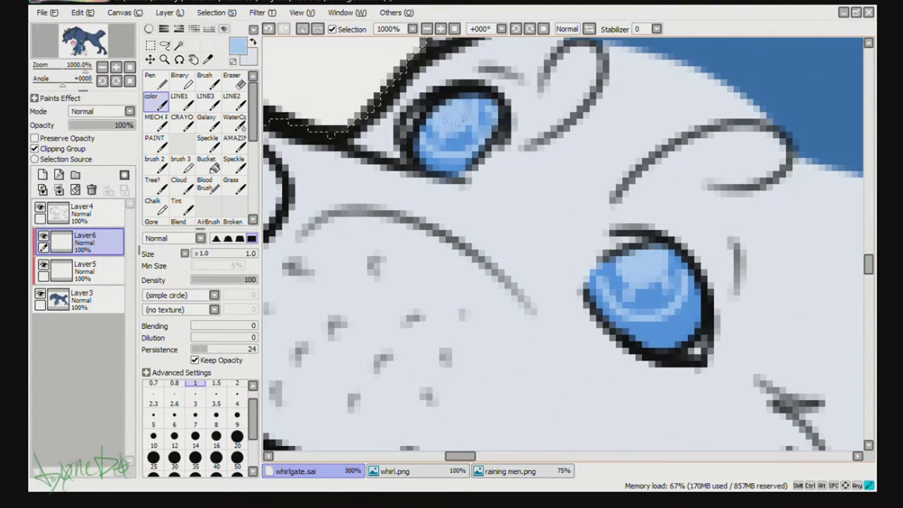
# - Lighten the tops of the small wolf's eye highlights and airbrush near-white gleams at size 2.3 on a new clipped layer
pyautogui.click(148, 29)
pyautogui.click(180, 65)
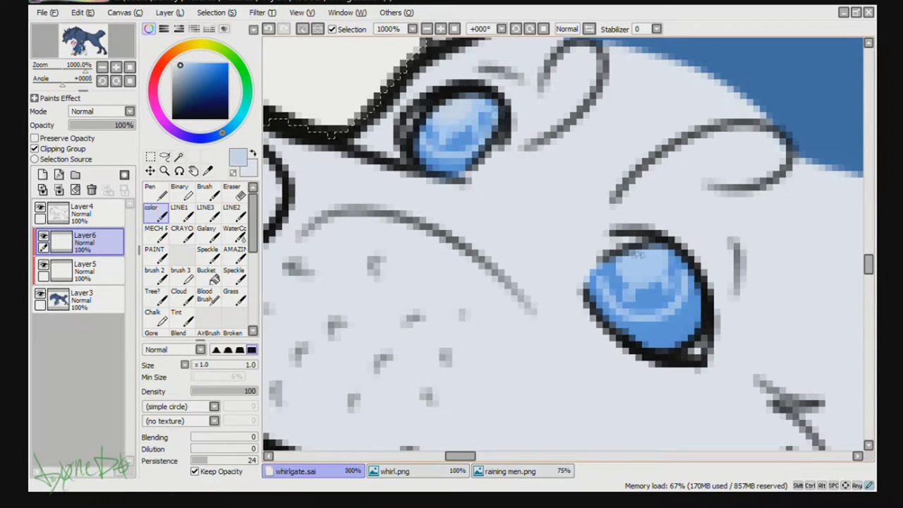
pyautogui.click(42, 175)
pyautogui.moveTo(253, 224); pyautogui.dragTo(252, 248)
pyautogui.click(209, 279)
pyautogui.click(175, 63)
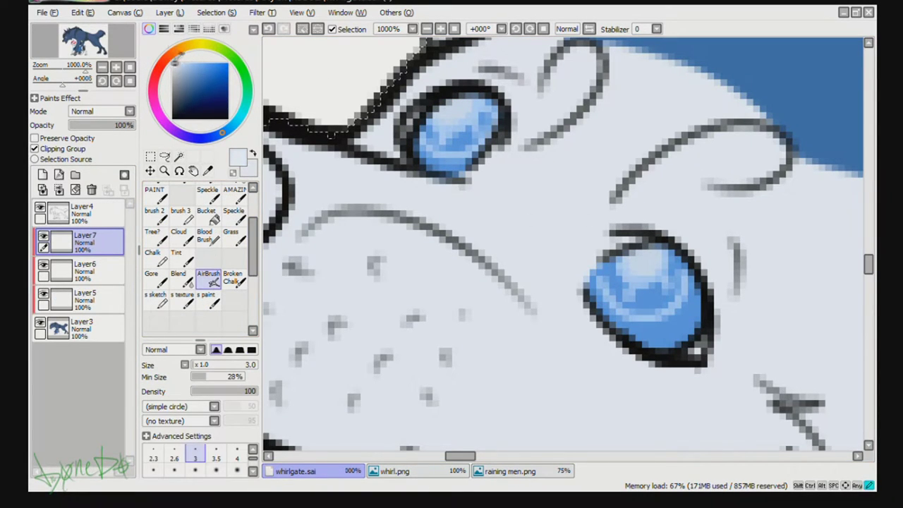
pyautogui.moveTo(666, 279); pyautogui.dragTo(647, 323)
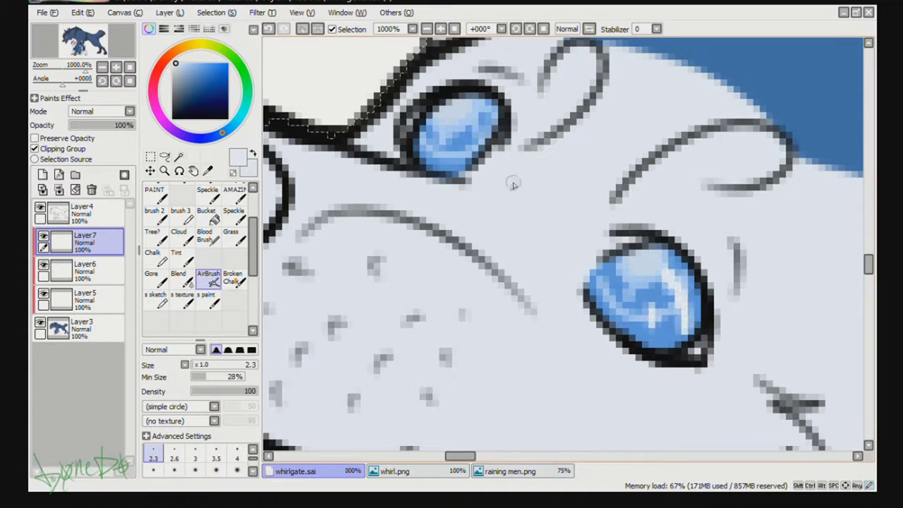
# - Soften the eye gleams with the Blend brush and set their layer to Luminosity at 44% opacity
pyautogui.click(178, 278)
pyautogui.click(149, 28)
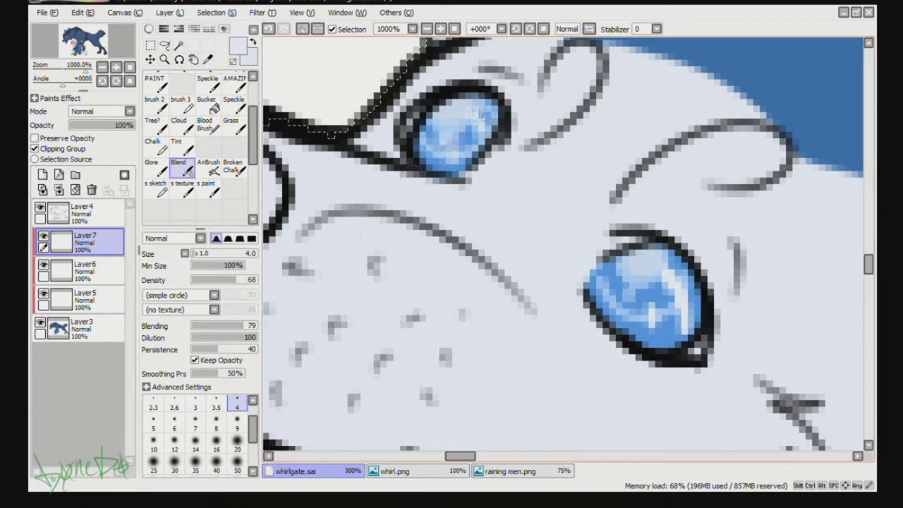
pyautogui.click(100, 111)
pyautogui.click(103, 157)
pyautogui.click(98, 125)
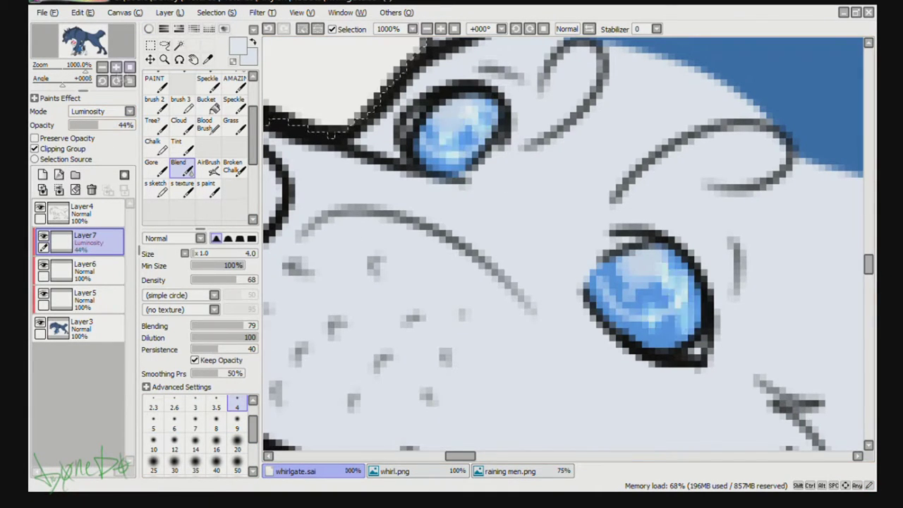
# - Merge the three clipped eye layers down into Layer3
pyautogui.click(130, 67)
pyautogui.click(116, 67)
pyautogui.click(72, 39)
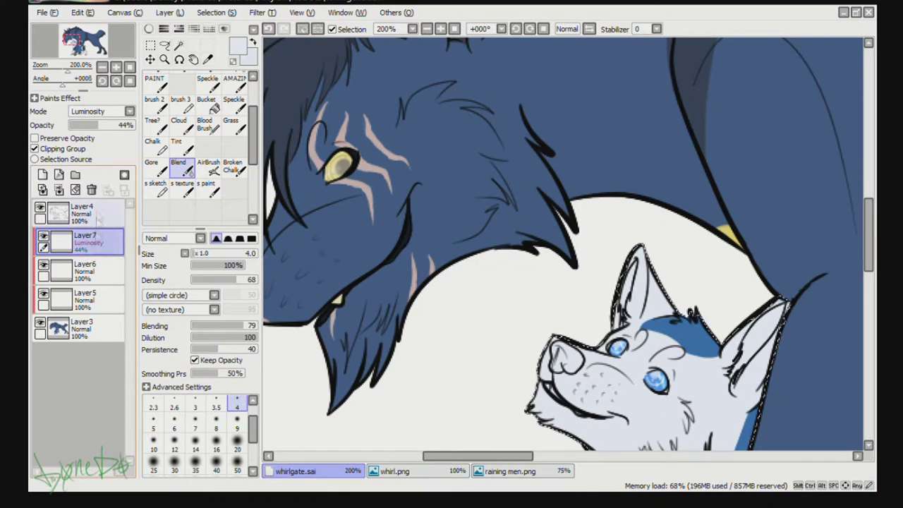
pyautogui.click(88, 270)
pyautogui.click(59, 189)
pyautogui.click(85, 243)
pyautogui.click(59, 190)
pyautogui.click(59, 190)
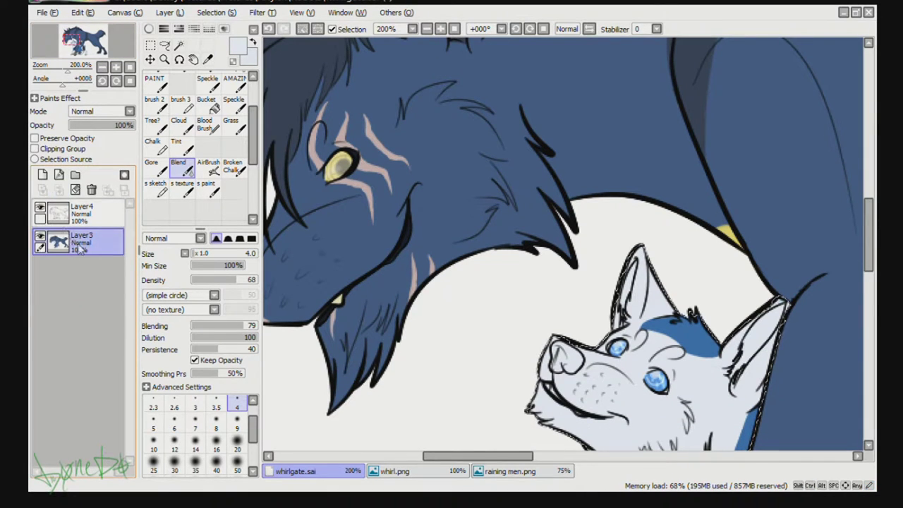
# - Fill the small wolf's nose with dark grey on Layer3 using the color brush at size 4
pyautogui.scroll(3, 182, 120)
pyautogui.click(156, 101)
pyautogui.click(148, 29)
pyautogui.click(188, 101)
pyautogui.click(148, 29)
pyautogui.click(116, 67)
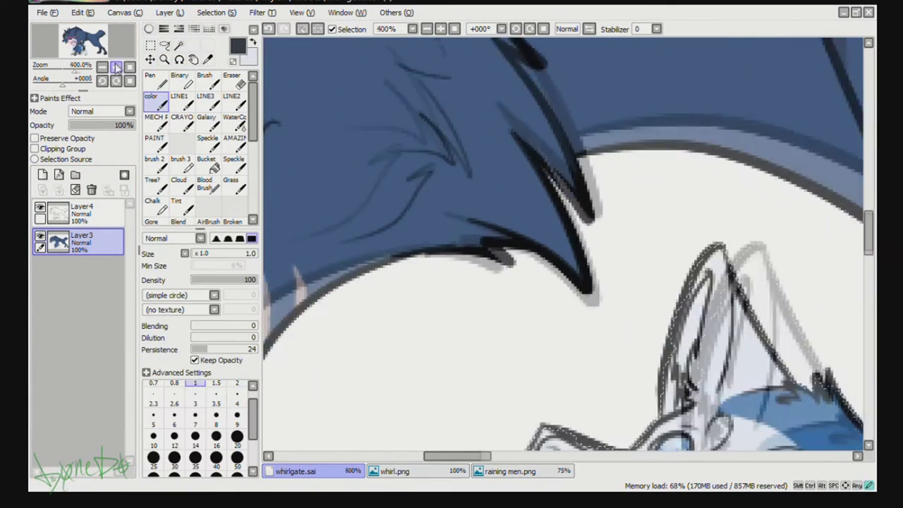
pyautogui.click(116, 67)
pyautogui.click(117, 67)
pyautogui.click(74, 43)
pyautogui.moveTo(450, 292); pyautogui.dragTo(467, 301)
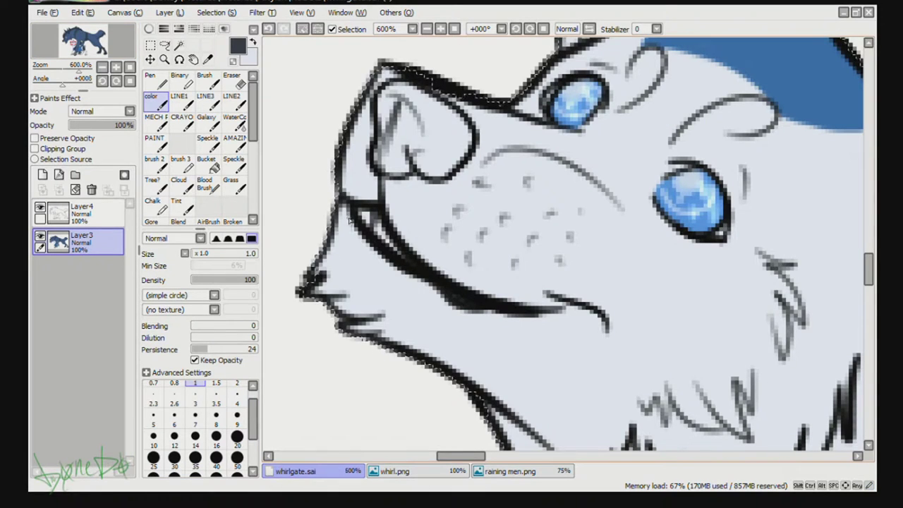
pyautogui.click(237, 396)
pyautogui.moveTo(400, 92)
pyautogui.mouseDown()
pyautogui.moveTo(387, 155)
pyautogui.moveTo(419, 130)
pyautogui.moveTo(444, 152)
pyautogui.moveTo(443, 117)
pyautogui.moveTo(423, 92)
pyautogui.mouseUp()
# - Paint the inside of the small wolf's mouth pink and its tooth pale cream
pyautogui.click(149, 28)
pyautogui.click(191, 68)
pyautogui.moveTo(377, 225); pyautogui.dragTo(399, 252)
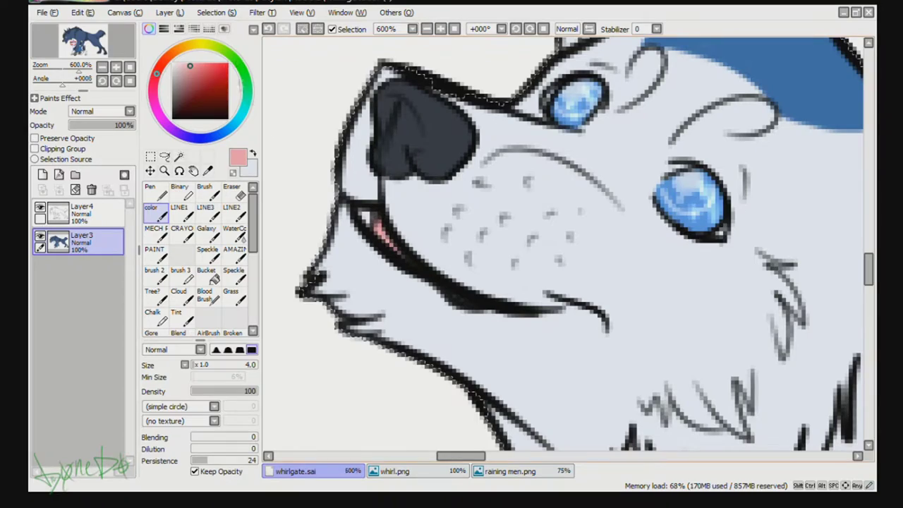
pyautogui.click(199, 45)
pyautogui.click(185, 66)
pyautogui.click(182, 65)
pyautogui.moveTo(363, 213); pyautogui.dragTo(368, 219)
pyautogui.click(130, 67)
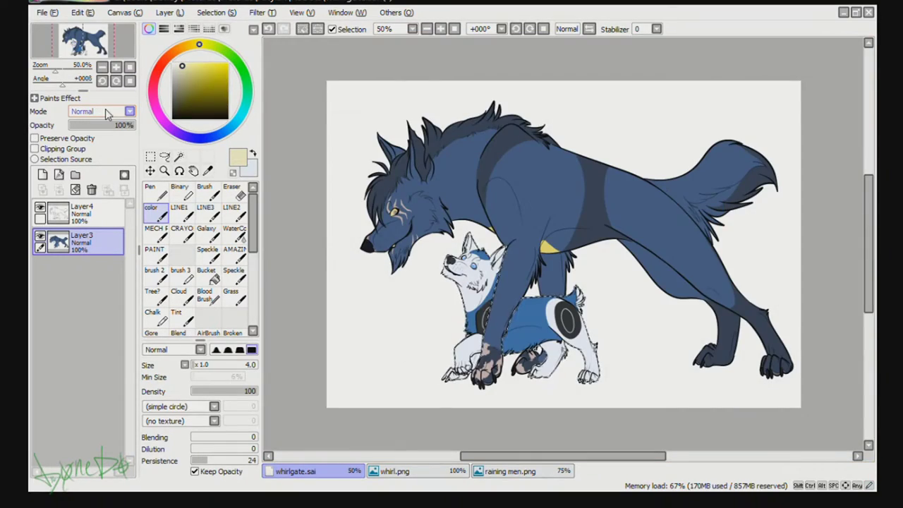
# - Add a new clipped layer above Layer3 and paint the small wolf's front paw pads greyish blue at size 2.6
pyautogui.click(117, 67)
pyautogui.click(116, 67)
pyautogui.moveTo(84, 41); pyautogui.dragTo(73, 54)
pyautogui.rightClick(647, 169)
pyautogui.click(253, 152)
pyautogui.rightClick(536, 190)
pyautogui.click(189, 79)
pyautogui.click(148, 29)
pyautogui.click(117, 67)
pyautogui.click(42, 175)
pyautogui.click(35, 148)
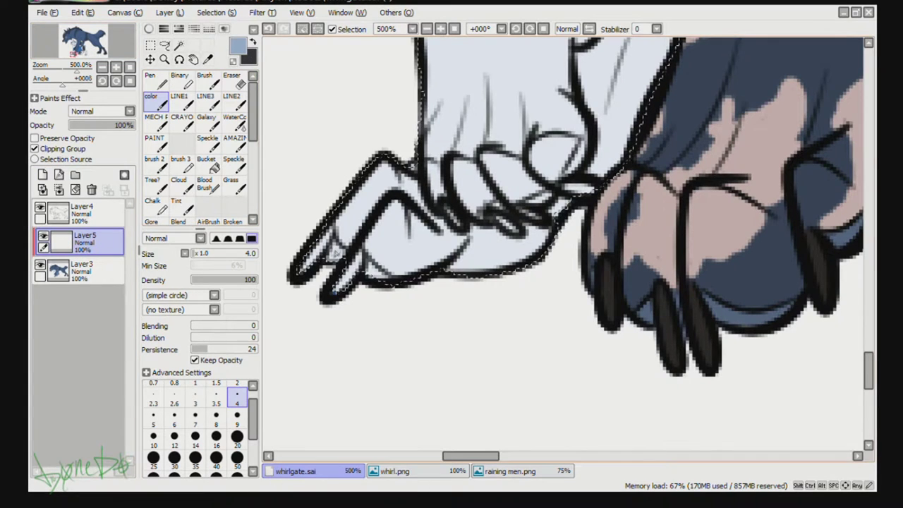
pyautogui.click(175, 398)
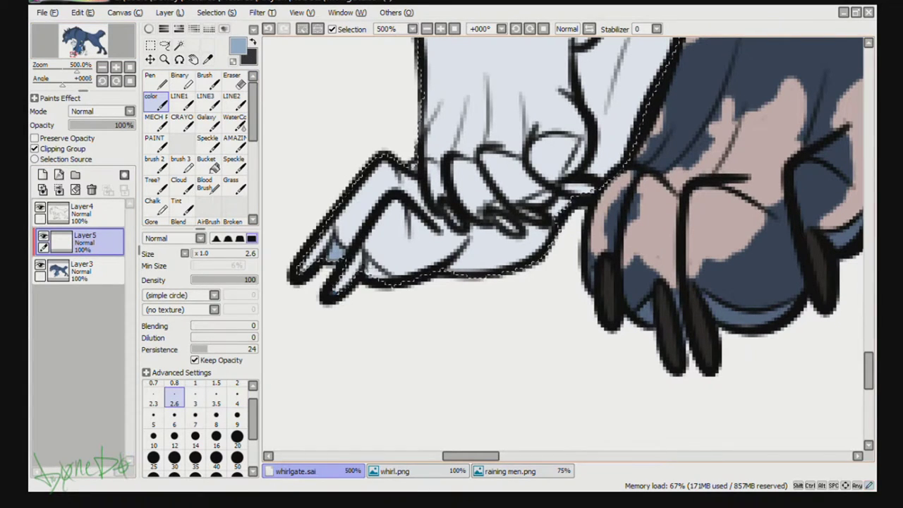
# - Fill the claws of the small wolf's front paws with dark grey
pyautogui.press('x')
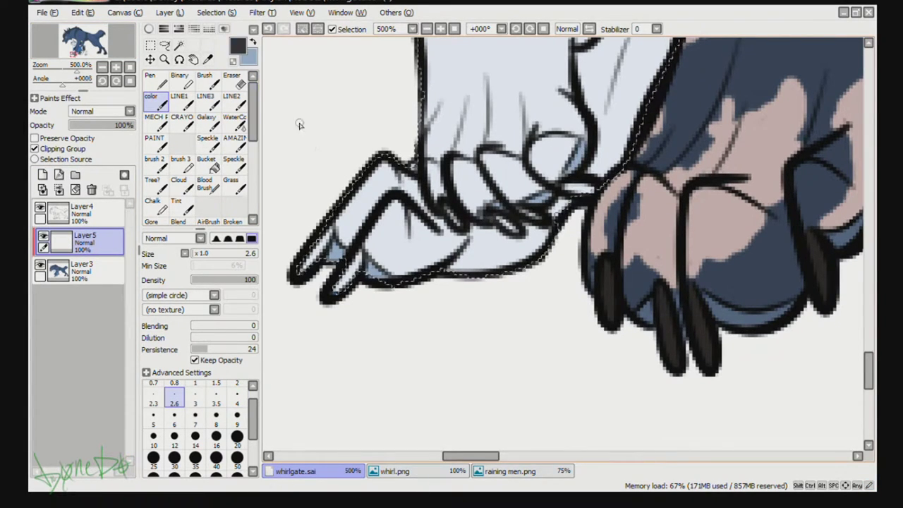
pyautogui.moveTo(446, 207)
pyautogui.mouseDown()
pyautogui.moveTo(459, 226)
pyautogui.moveTo(516, 232)
pyautogui.mouseUp()
pyautogui.moveTo(521, 210); pyautogui.dragTo(543, 218)
pyautogui.moveTo(565, 186)
pyautogui.mouseDown()
pyautogui.moveTo(594, 189)
pyautogui.moveTo(579, 190)
pyautogui.mouseUp()
# - Paint the small wolf's hind paw pads greyish blue and fill its claws with dark grey
pyautogui.moveTo(832, 233); pyautogui.dragTo(303, 189)
pyautogui.moveTo(611, 169); pyautogui.dragTo(364, 151)
pyautogui.press('x')
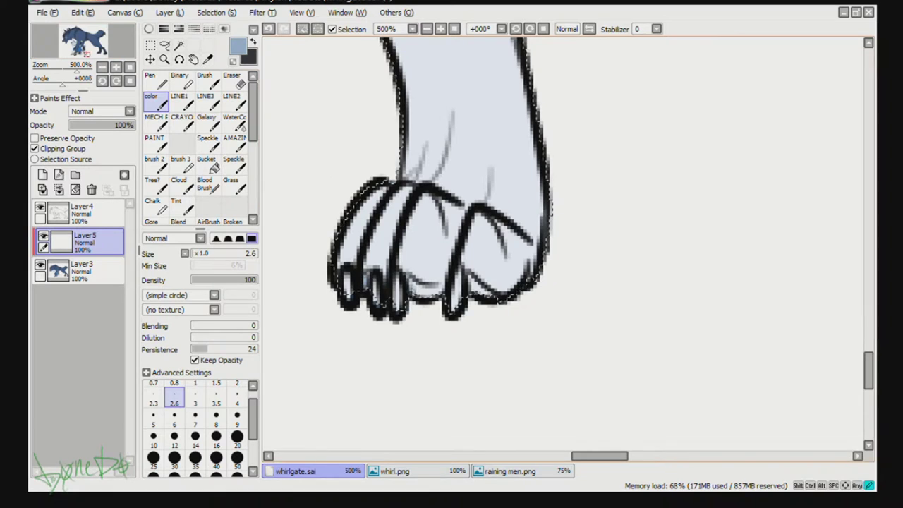
pyautogui.click(255, 42)
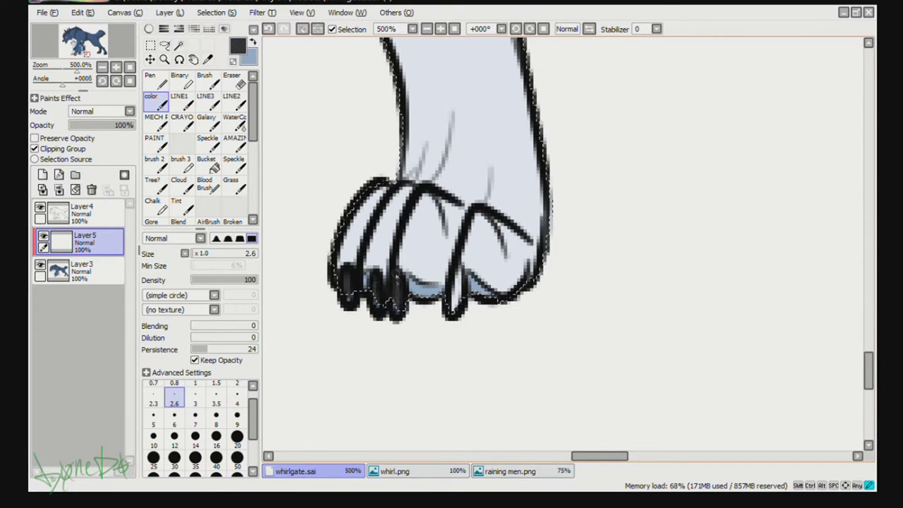
pyautogui.moveTo(460, 275); pyautogui.dragTo(454, 308)
# - Clear the selection, merge the paw layer down into Layer3 and finish the dark claw tips
pyautogui.hotkey('ctrl', 'd')
pyautogui.click(60, 190)
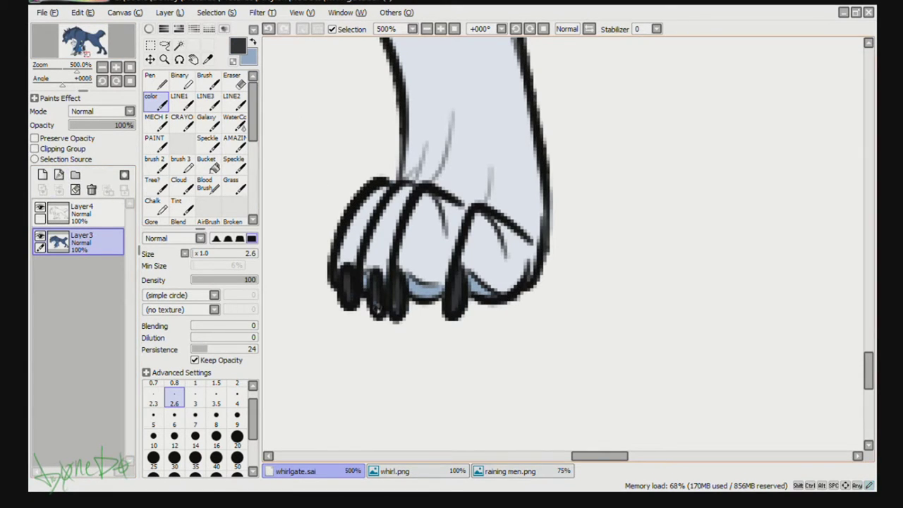
pyautogui.moveTo(618, 456); pyautogui.dragTo(472, 456)
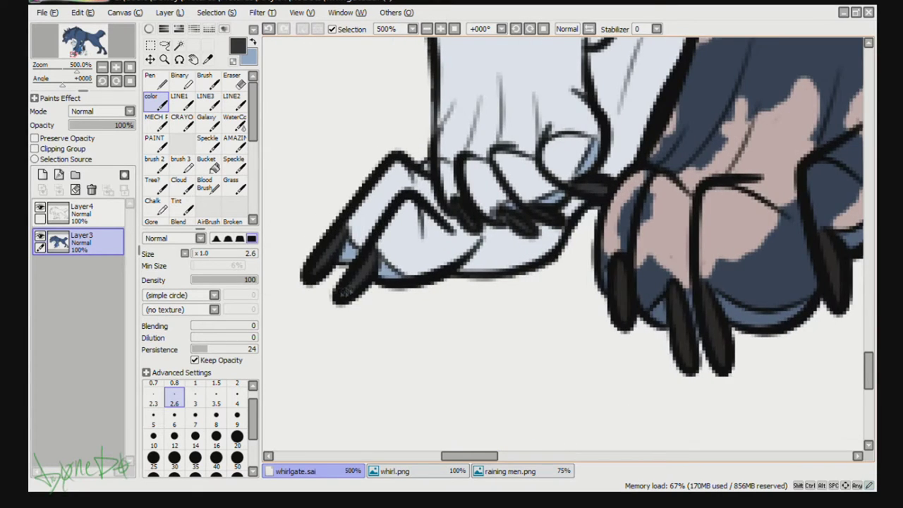
# - Check raining men.png for reference and fill the small wolf's inner ears with greyish blue at size 4
pyautogui.click(130, 67)
pyautogui.click(502, 474)
pyautogui.click(296, 471)
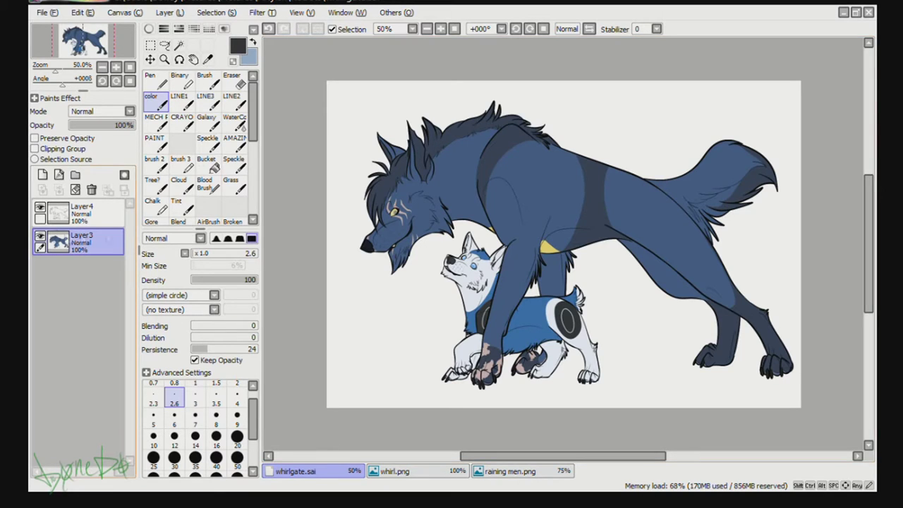
pyautogui.scroll(3, 428, 233)
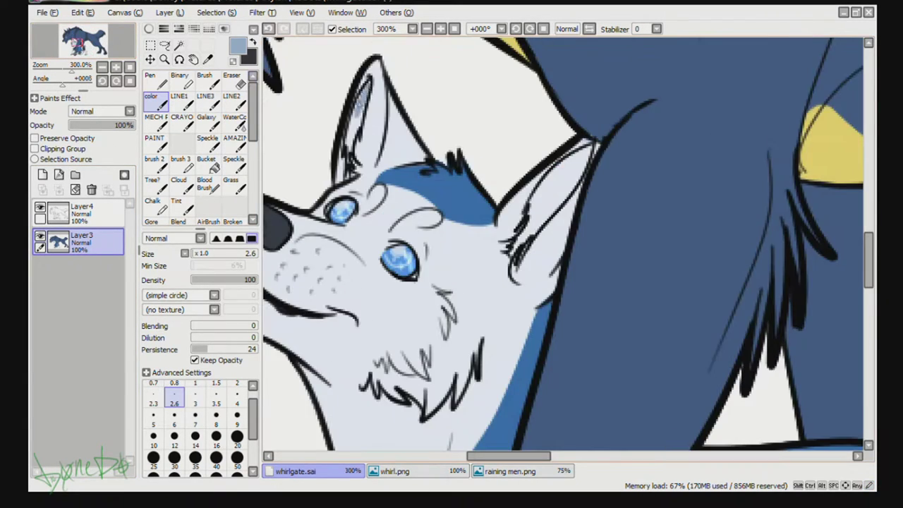
pyautogui.hotkey('ctrl', 'z')
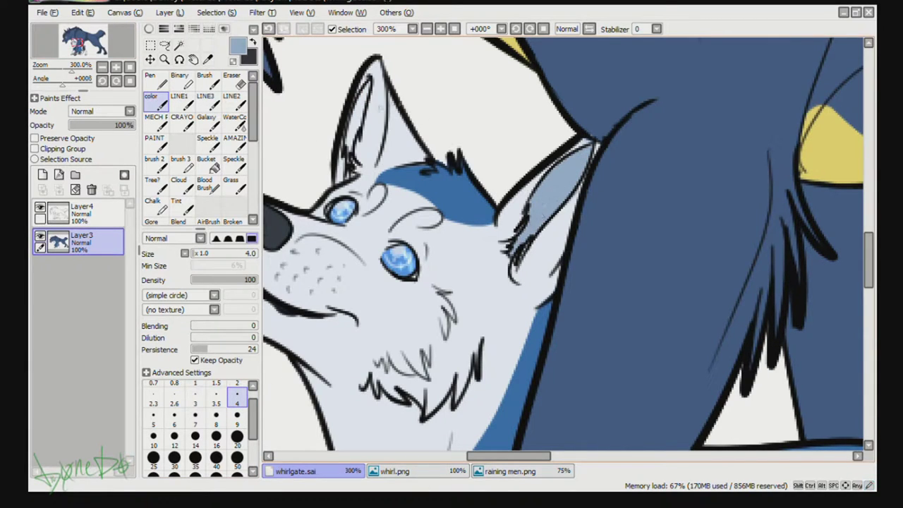
pyautogui.click(129, 80)
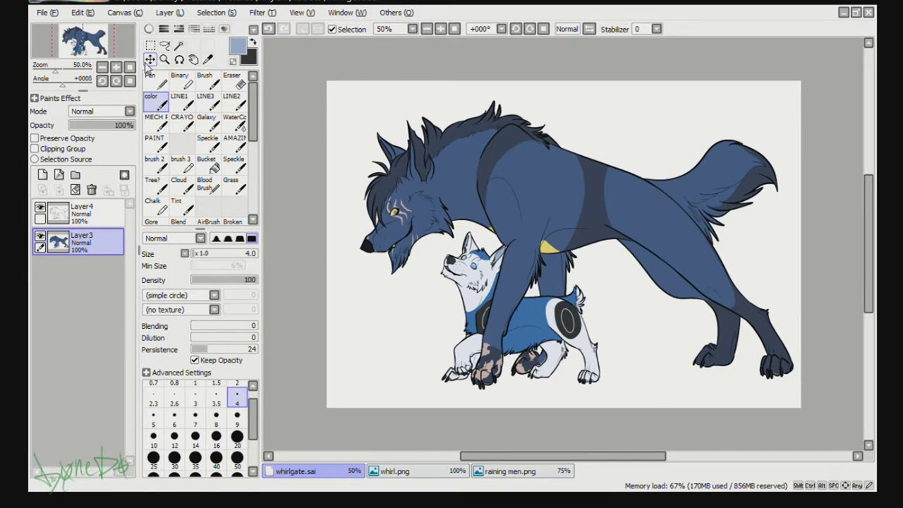
# - Add a new clipped layer above Layer3 and airbrush dark grey shading over both wolves at size 80
pyautogui.click(42, 174)
pyautogui.click(35, 149)
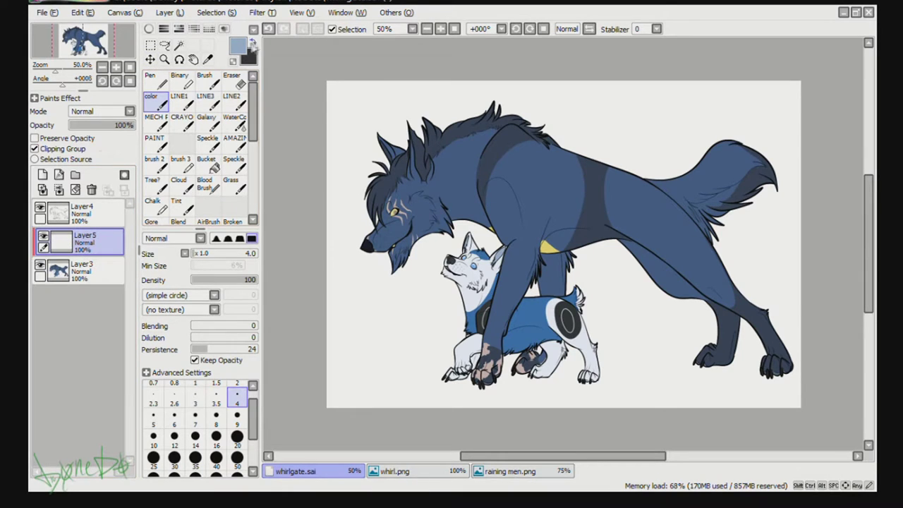
pyautogui.press('x')
pyautogui.click(208, 221)
pyautogui.click(237, 426)
pyautogui.click(195, 426)
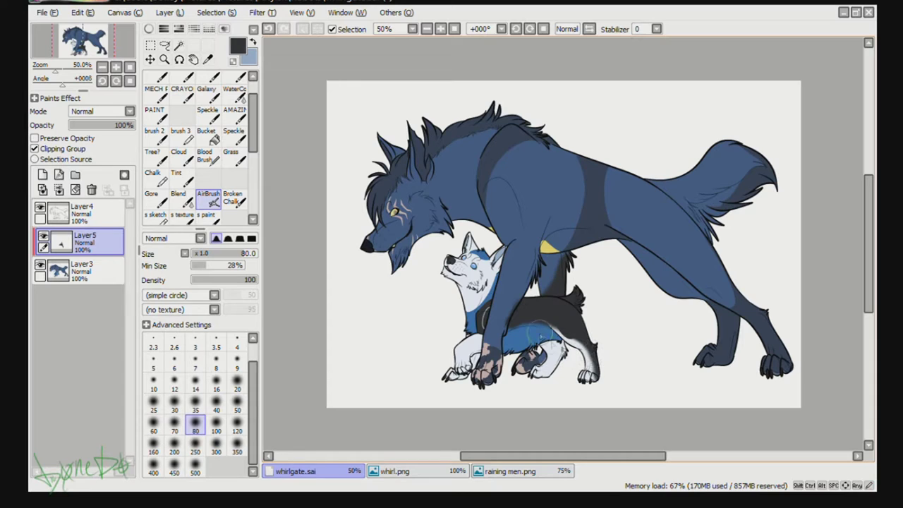
pyautogui.hotkey('ctrl', 'z')
pyautogui.hotkey('ctrl', 'z')
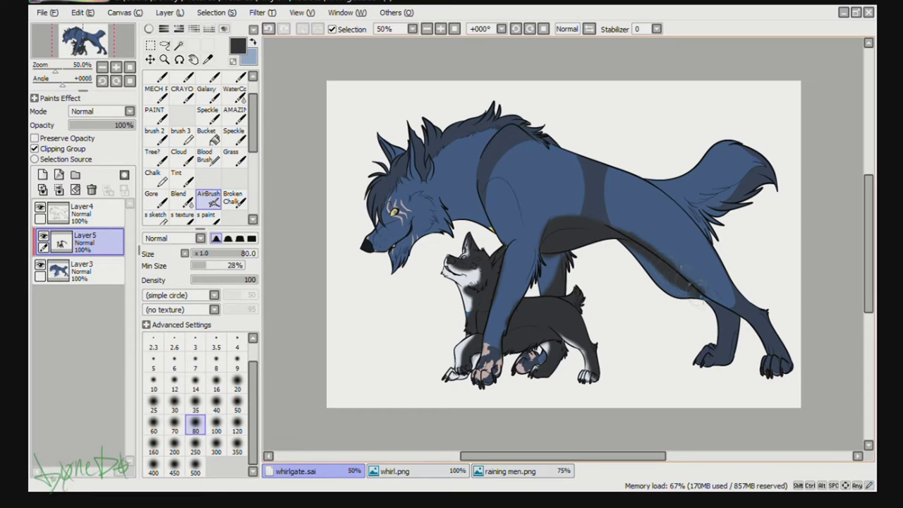
pyautogui.moveTo(620, 229); pyautogui.dragTo(720, 287)
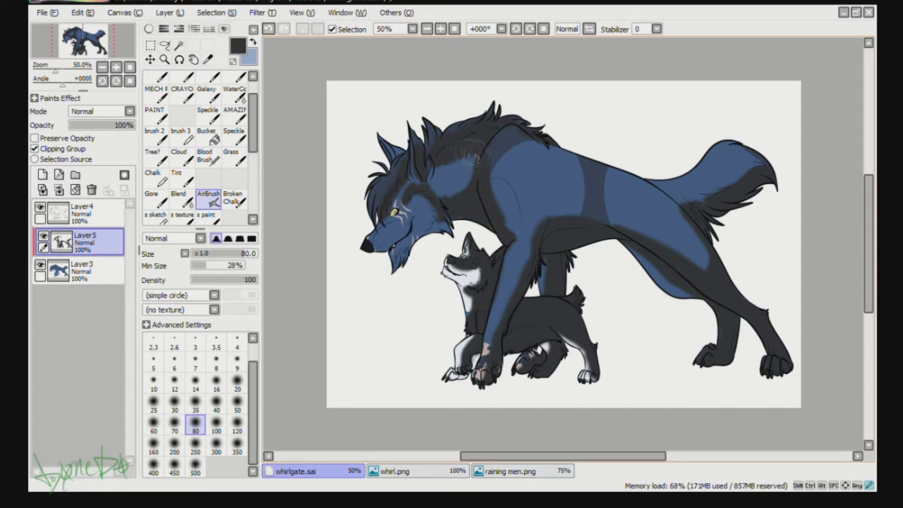
# - Smooth the dark shading on both wolves with the Blend brush at sizes 50 and 80, and set its layer to 47% opacity
pyautogui.click(178, 197)
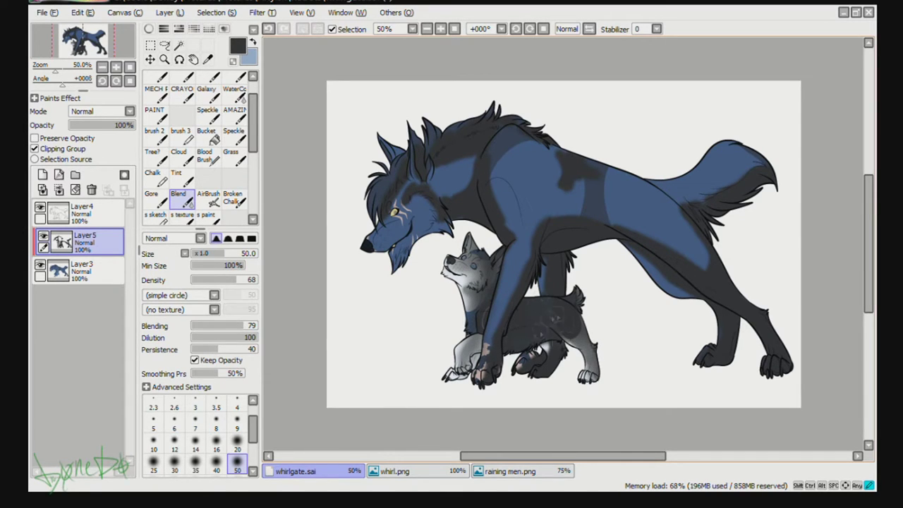
pyautogui.press(']')
pyautogui.press(']')
pyautogui.press(']')
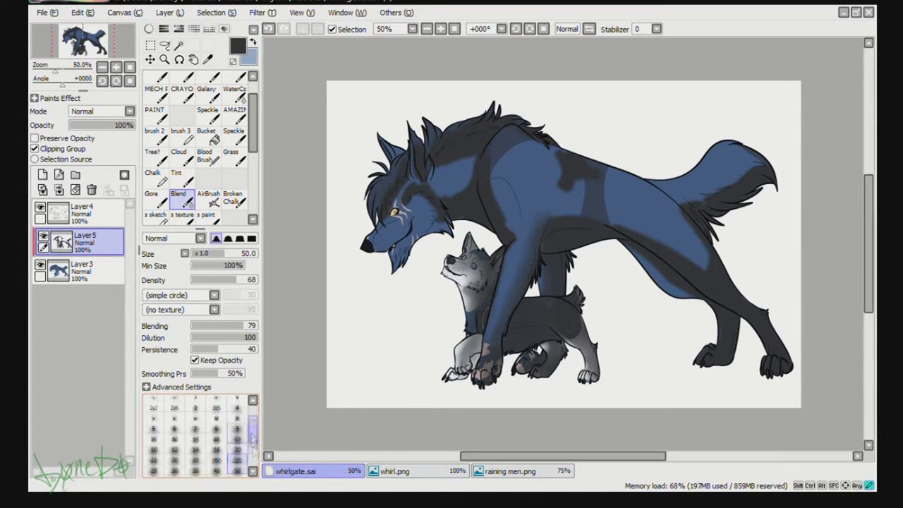
pyautogui.moveTo(484, 187); pyautogui.dragTo(495, 193)
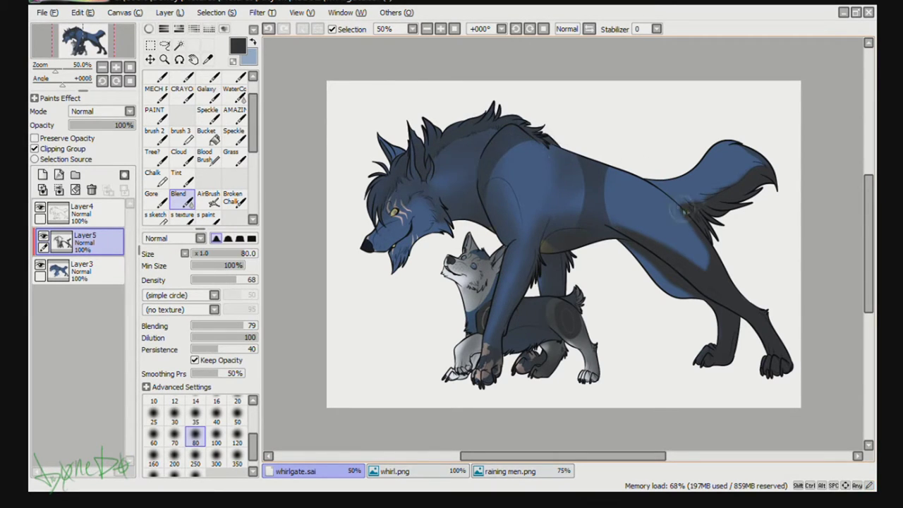
pyautogui.moveTo(625, 236)
pyautogui.mouseDown()
pyautogui.moveTo(680, 258)
pyautogui.moveTo(688, 212)
pyautogui.mouseUp()
pyautogui.moveTo(694, 203); pyautogui.dragTo(744, 195)
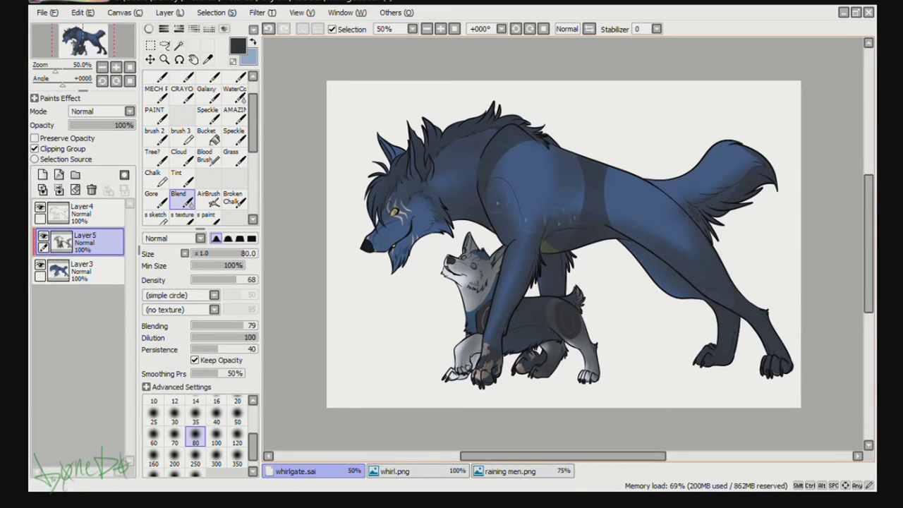
pyautogui.moveTo(117, 124); pyautogui.dragTo(100, 139)
# - Add another clipped layer and airbrush pale blue highlights on the large wolf's face, mane, shoulder and haunch at size 80
pyautogui.click(43, 175)
pyautogui.click(149, 29)
pyautogui.click(181, 66)
pyautogui.click(149, 29)
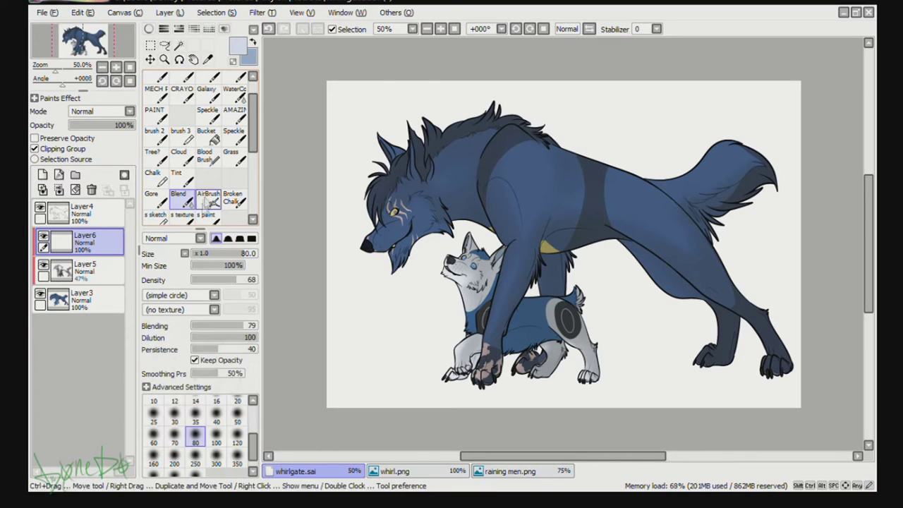
pyautogui.click(209, 199)
pyautogui.moveTo(516, 150); pyautogui.dragTo(522, 215)
pyautogui.moveTo(381, 240); pyautogui.dragTo(425, 206)
pyautogui.moveTo(609, 180); pyautogui.dragTo(681, 241)
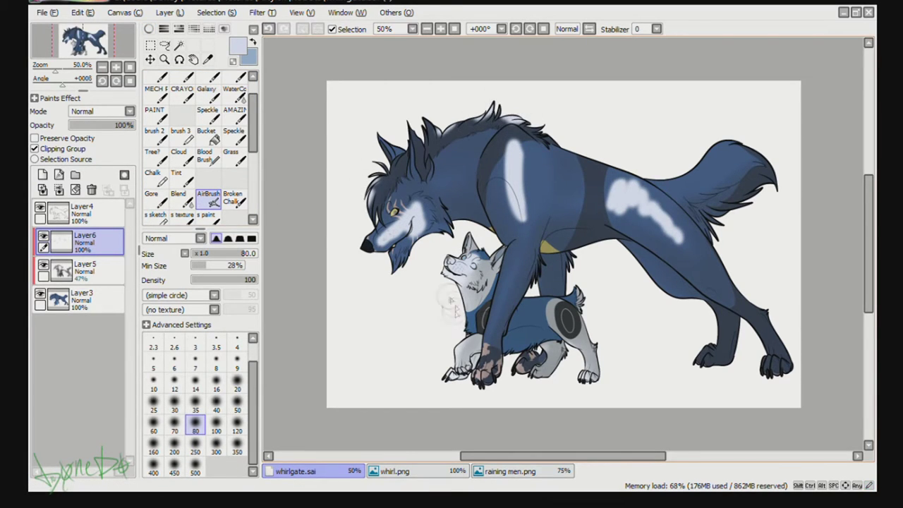
# - Blend the pale highlights into the large wolf's face, mane, shoulder and haunch with the Blend brush
pyautogui.click(181, 200)
pyautogui.moveTo(381, 240)
pyautogui.mouseDown()
pyautogui.moveTo(420, 210)
pyautogui.moveTo(392, 235)
pyautogui.mouseUp()
pyautogui.moveTo(378, 200); pyautogui.dragTo(370, 178)
pyautogui.moveTo(437, 135)
pyautogui.mouseDown()
pyautogui.moveTo(523, 113)
pyautogui.moveTo(520, 205)
pyautogui.moveTo(506, 155)
pyautogui.moveTo(523, 212)
pyautogui.mouseUp()
pyautogui.moveTo(612, 194)
pyautogui.mouseDown()
pyautogui.moveTo(619, 211)
pyautogui.moveTo(641, 190)
pyautogui.moveTo(620, 186)
pyautogui.mouseUp()
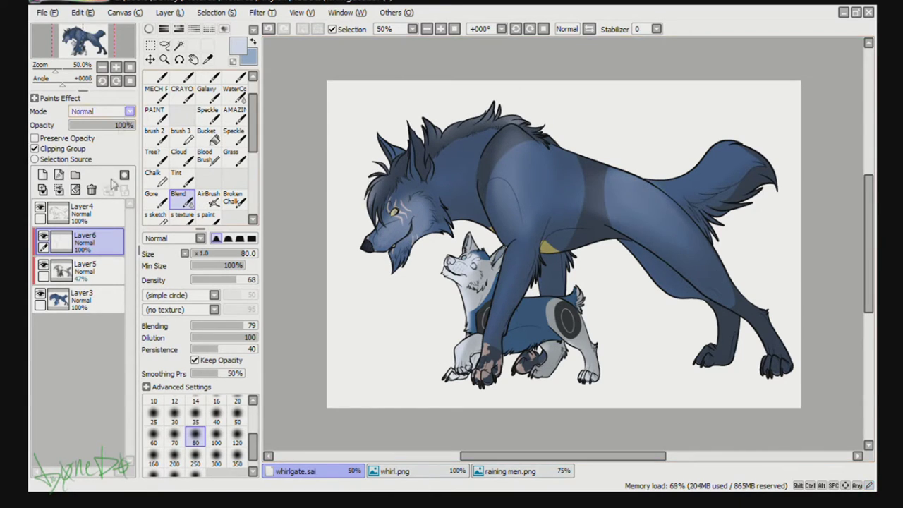
# - Set the highlight layer to Luminosity mode at 33% opacity
pyautogui.click(102, 112)
pyautogui.click(92, 161)
pyautogui.moveTo(127, 125); pyautogui.dragTo(91, 125)
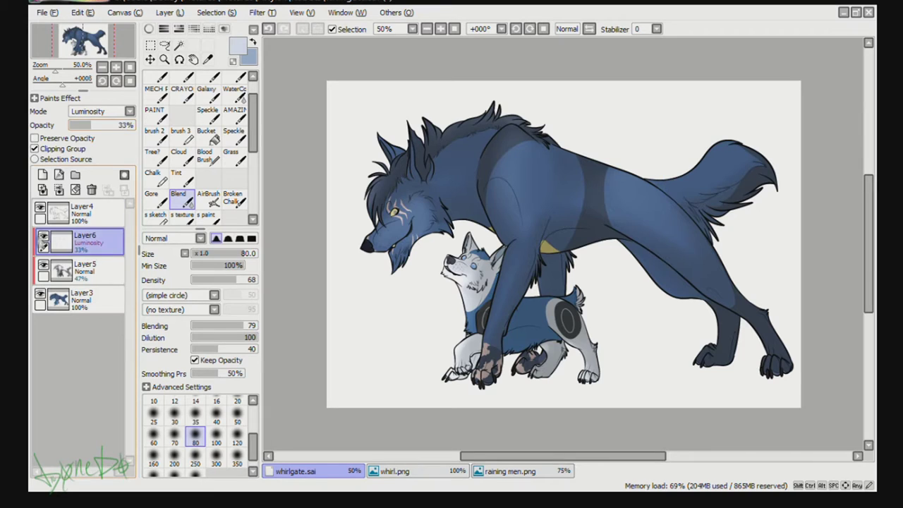
# - Compare the artwork with and without shading, and set the shading layer to 60% opacity and the highlight layer to 43%
pyautogui.click(43, 265)
pyautogui.click(44, 265)
pyautogui.click(92, 270)
pyautogui.click(114, 127)
pyautogui.click(84, 240)
pyautogui.moveTo(91, 125); pyautogui.dragTo(100, 125)
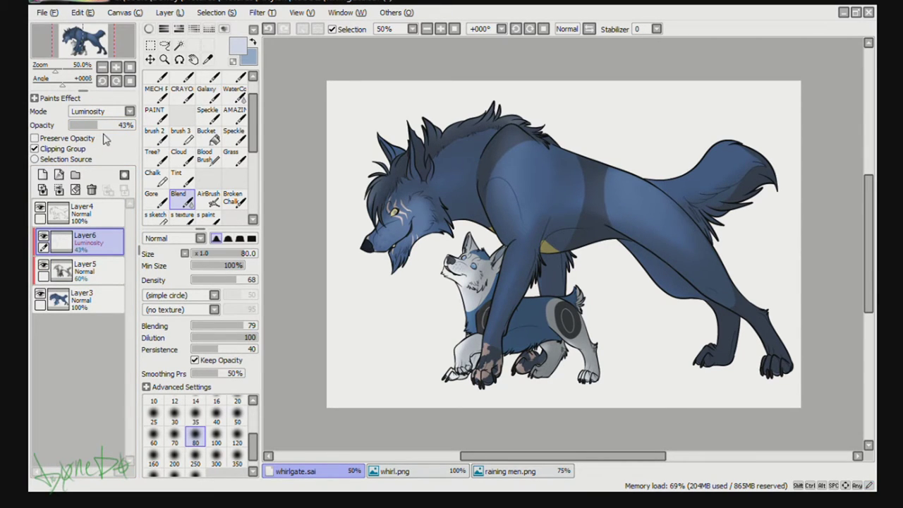
# - Soften the pale highlights on the large wolf's face with the Blend brush and set the highlight layer's opacity to 32%
pyautogui.moveTo(426, 210); pyautogui.dragTo(389, 233)
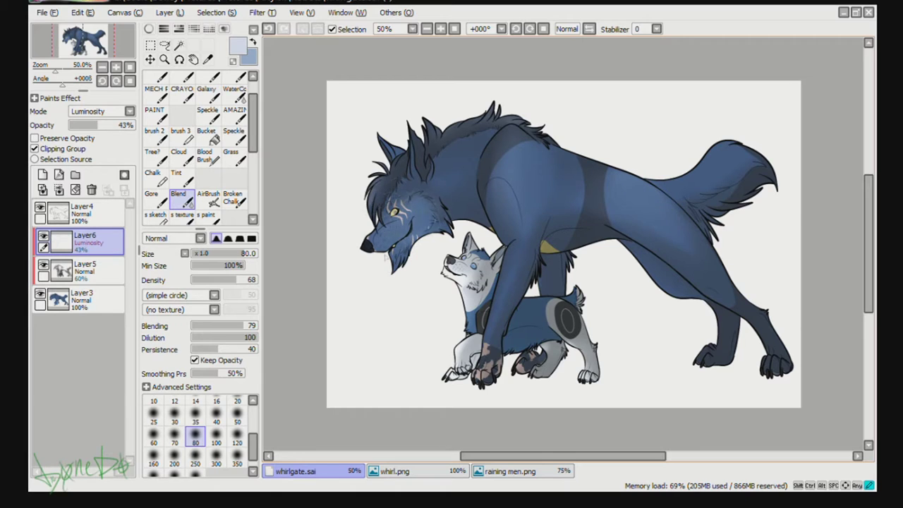
pyautogui.moveTo(97, 126); pyautogui.dragTo(90, 126)
pyautogui.click(44, 236)
pyautogui.click(43, 236)
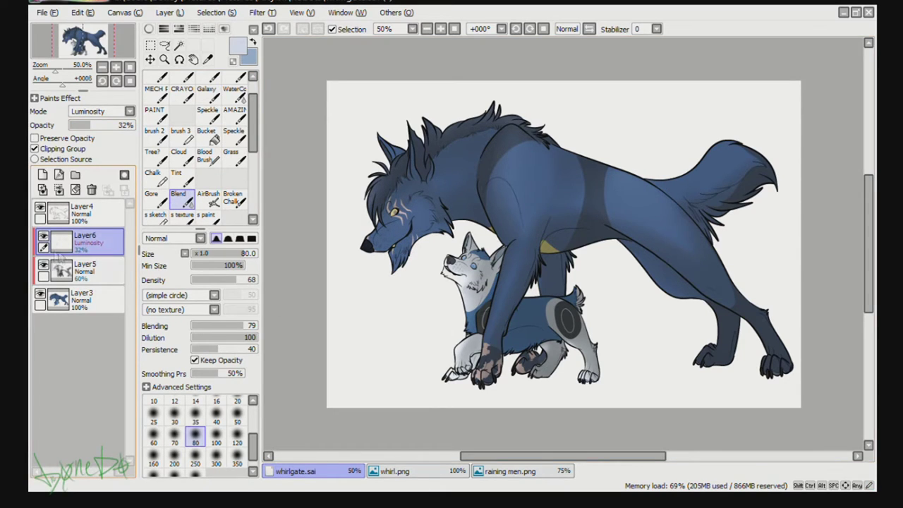
# - Add a new layer beneath the wolves' color layer and fill it with a muted brown using the Bucket
pyautogui.click(81, 268)
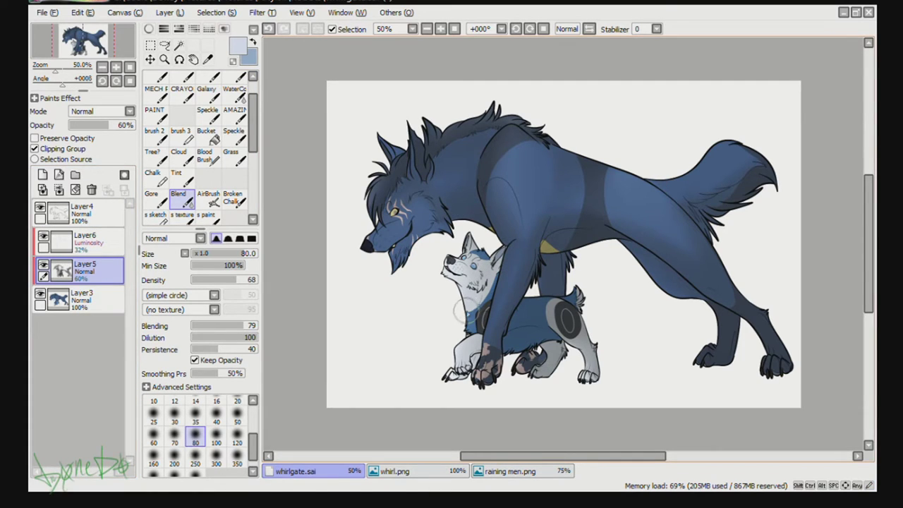
pyautogui.click(83, 300)
pyautogui.click(42, 174)
pyautogui.moveTo(81, 300); pyautogui.dragTo(81, 331)
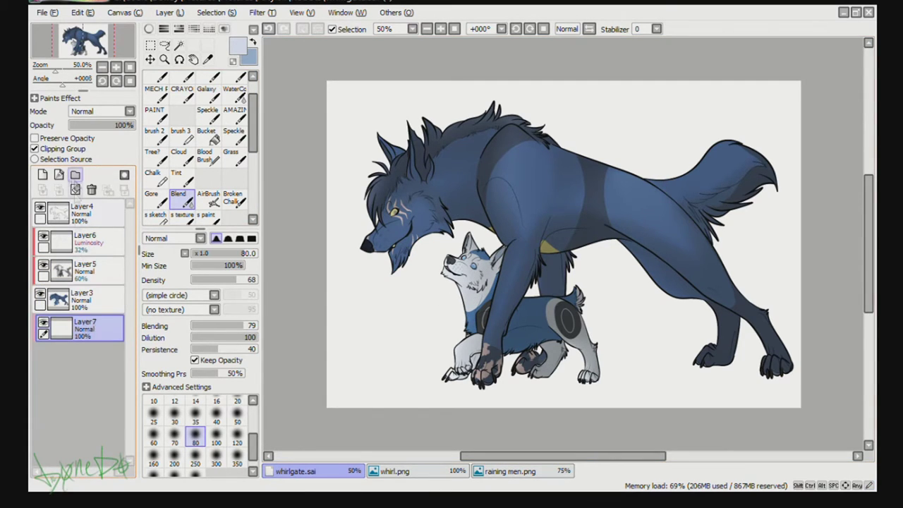
pyautogui.click(148, 29)
pyautogui.click(184, 86)
pyautogui.click(210, 248)
pyautogui.click(183, 47)
pyautogui.click(367, 162)
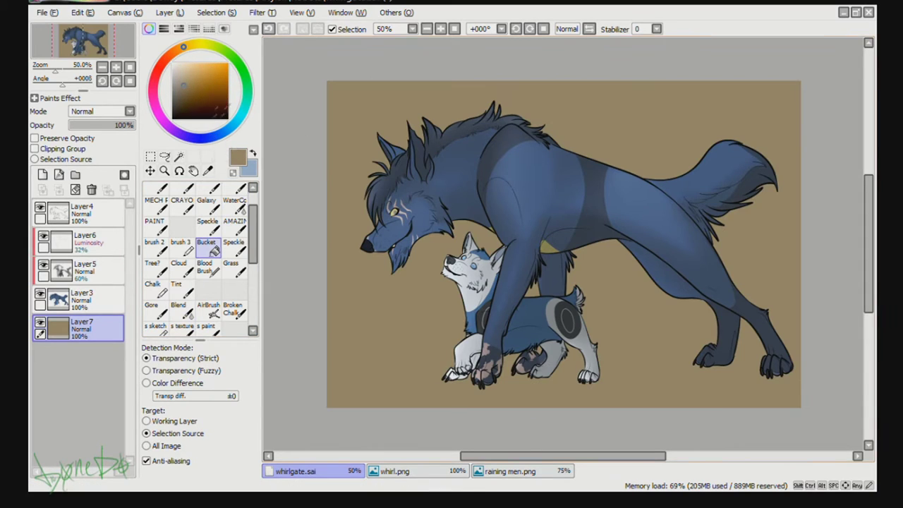
pyautogui.moveTo(251, 239); pyautogui.dragTo(250, 215)
pyautogui.click(235, 192)
pyautogui.click(43, 175)
pyautogui.click(151, 157)
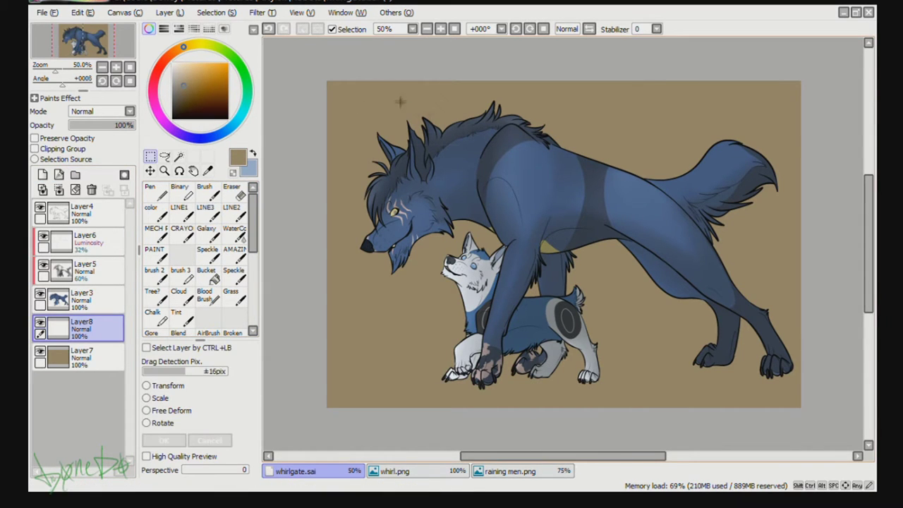
pyautogui.moveTo(402, 100); pyautogui.dragTo(759, 344)
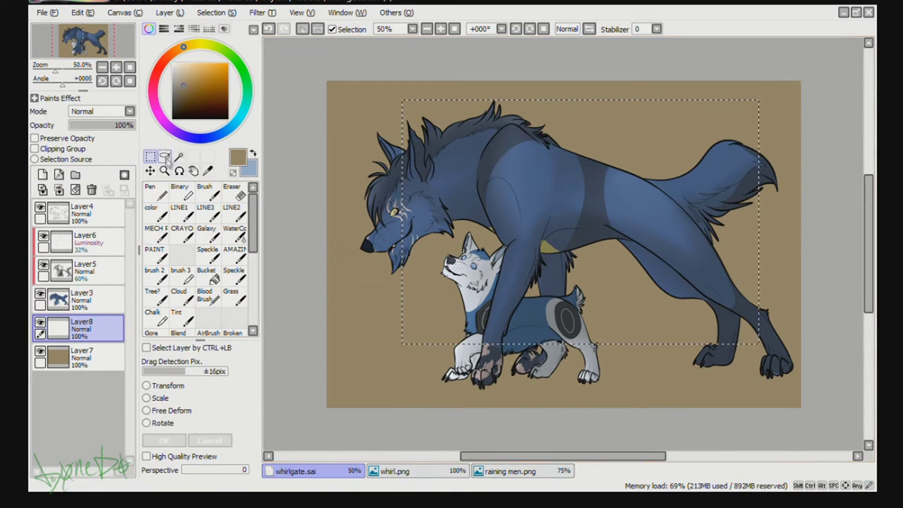
pyautogui.hotkey('ctrl', 'd')
pyautogui.moveTo(414, 98); pyautogui.dragTo(759, 346)
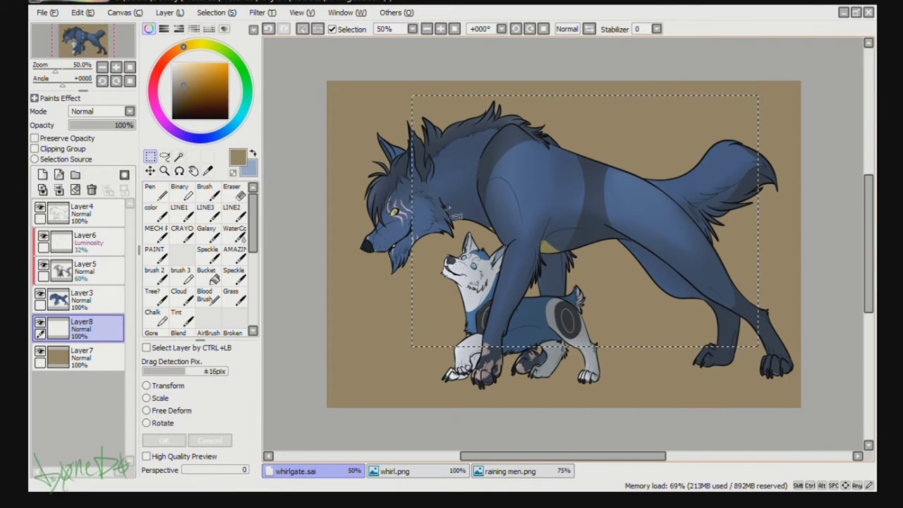
pyautogui.moveTo(593, 140); pyautogui.dragTo(567, 121)
pyautogui.hotkey('ctrl', 'z')
pyautogui.hotkey('ctrl', 'd')
pyautogui.moveTo(385, 107)
pyautogui.mouseDown()
pyautogui.moveTo(623, 277)
pyautogui.moveTo(772, 363)
pyautogui.mouseUp()
pyautogui.hotkey('ctrl', 'd')
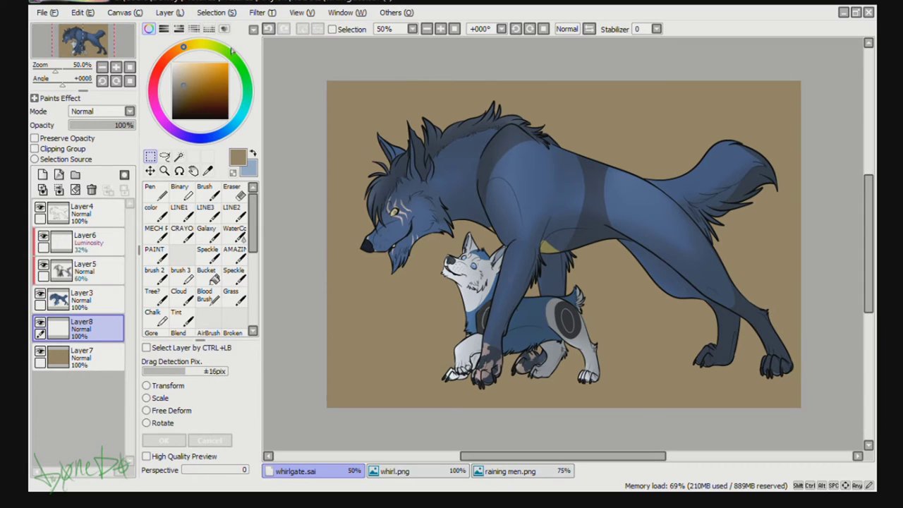
# - Delete the empty layer and cut a white rectangular band into the brown background, with a smaller brown-filled rectangle inside it
pyautogui.moveTo(466, 172); pyautogui.dragTo(759, 358)
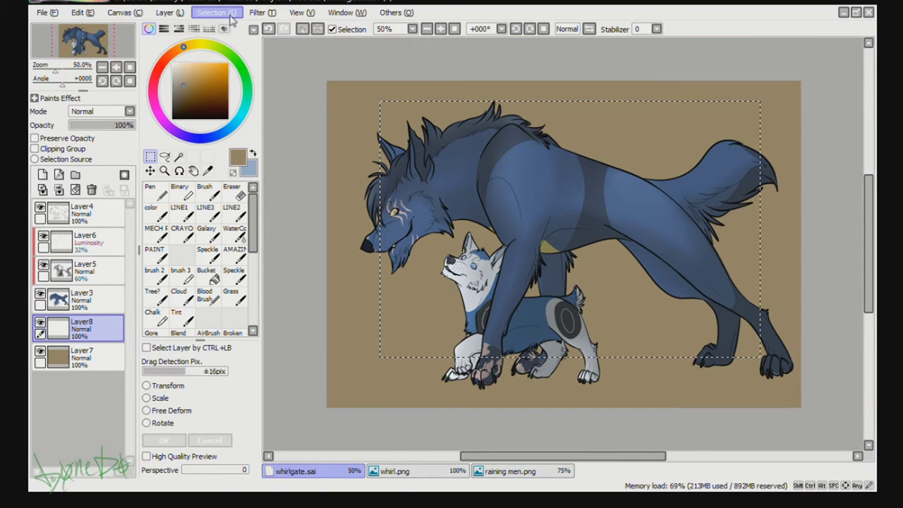
pyautogui.moveTo(101, 327); pyautogui.dragTo(99, 358)
pyautogui.click(92, 192)
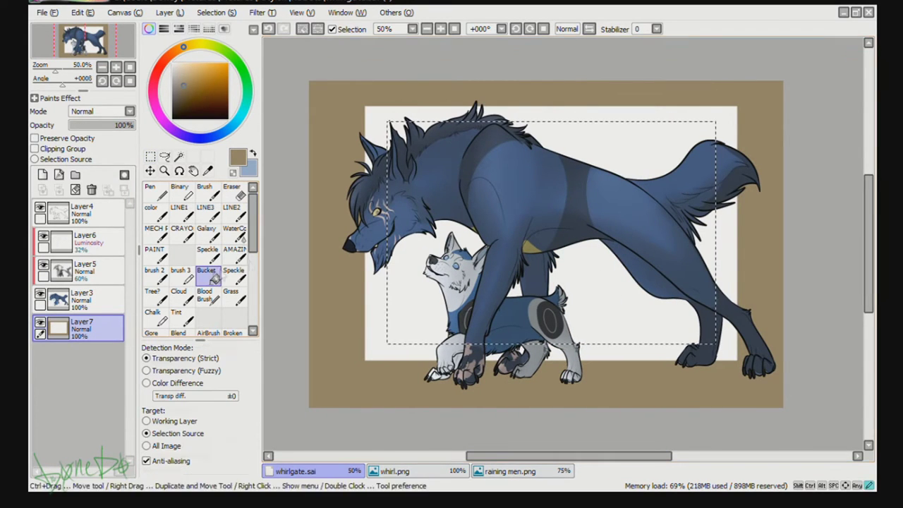
pyautogui.click(474, 265)
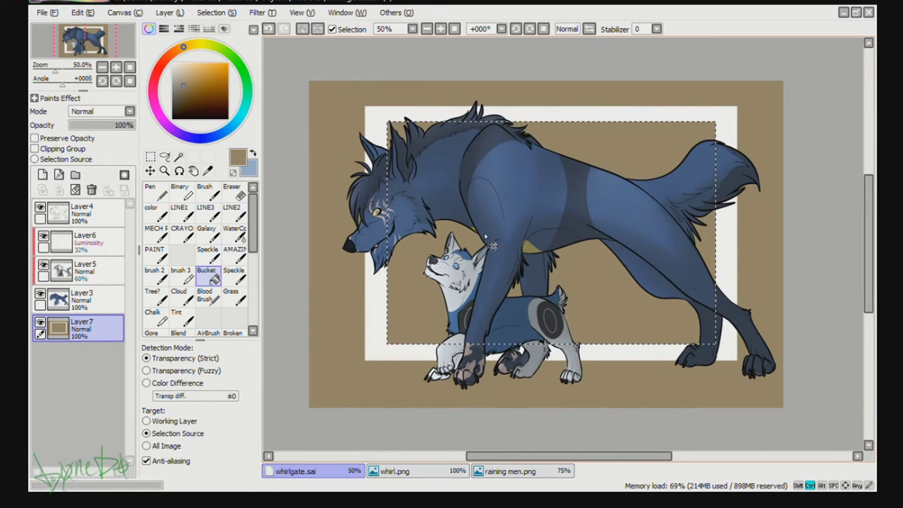
# - Trim the brown background's outer edge to a rectangle so a white margin surrounds it on all sides
pyautogui.hotkey('ctrl', 'd')
pyautogui.click(151, 156)
pyautogui.moveTo(347, 90); pyautogui.dragTo(760, 384)
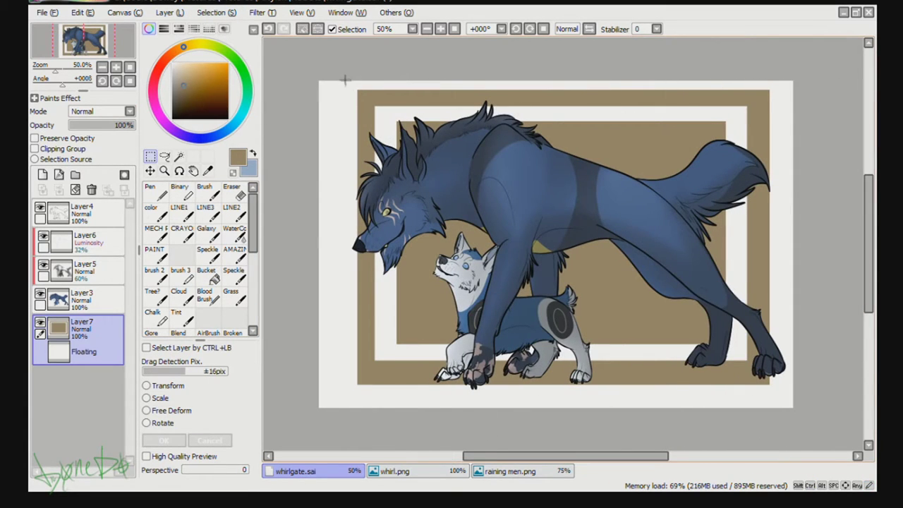
# - Select a rectangle just outside the brown frame, invert the selection and fill the canvas margin with the same brown
pyautogui.moveTo(344, 81); pyautogui.dragTo(703, 314)
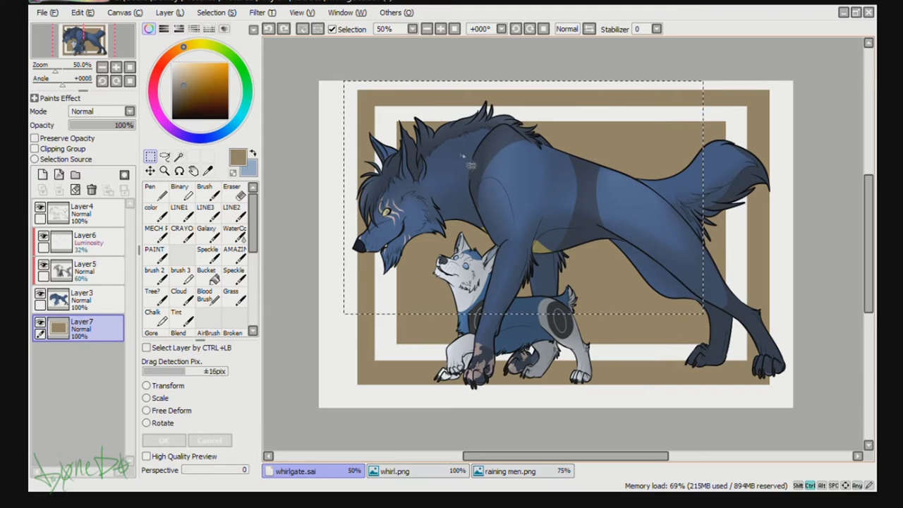
pyautogui.moveTo(348, 81); pyautogui.dragTo(778, 391)
pyautogui.click(224, 12)
pyautogui.click(230, 38)
pyautogui.click(209, 275)
pyautogui.click(181, 103)
pyautogui.click(331, 177)
pyautogui.hotkey('ctrl', 'z')
pyautogui.rightClick(365, 189)
pyautogui.click(332, 192)
pyautogui.hotkey('ctrl', 'd')
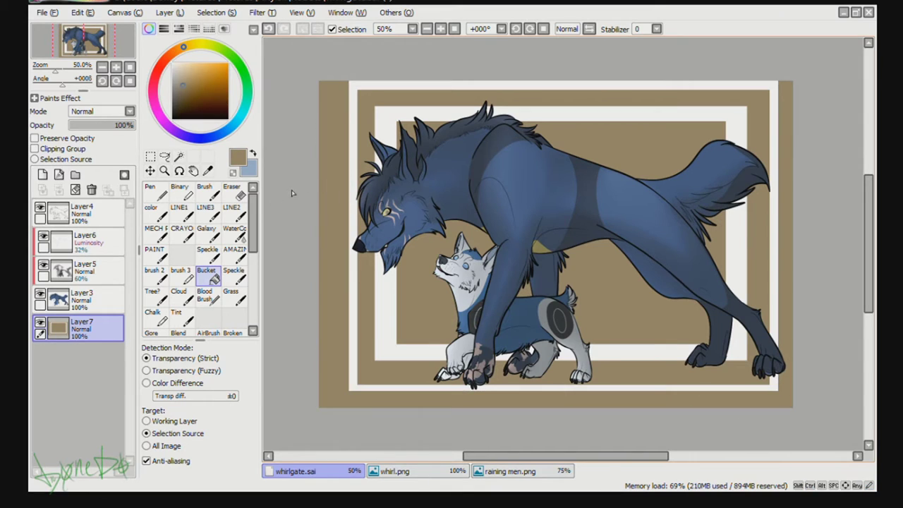
# - Add a layer above the frame layer and airbrush a pale grey-blue across the background behind the wolves
pyautogui.click(43, 174)
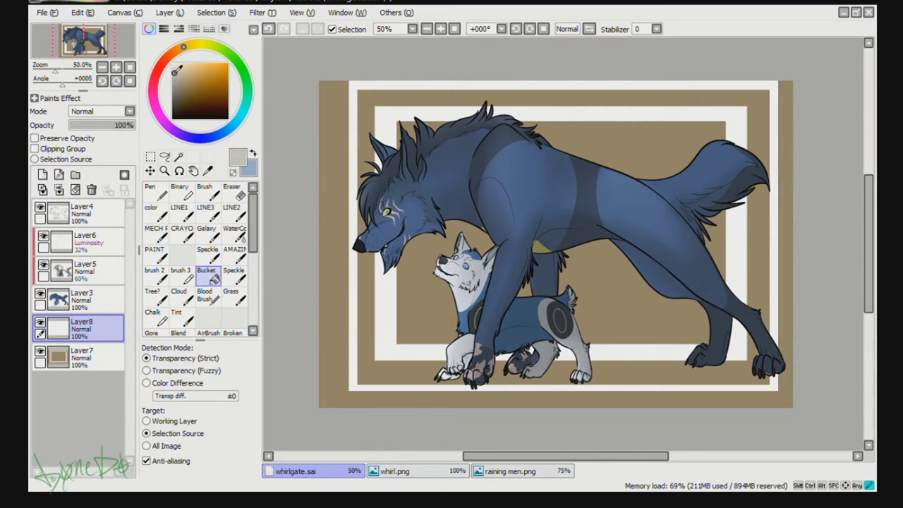
pyautogui.click(238, 118)
pyautogui.click(208, 332)
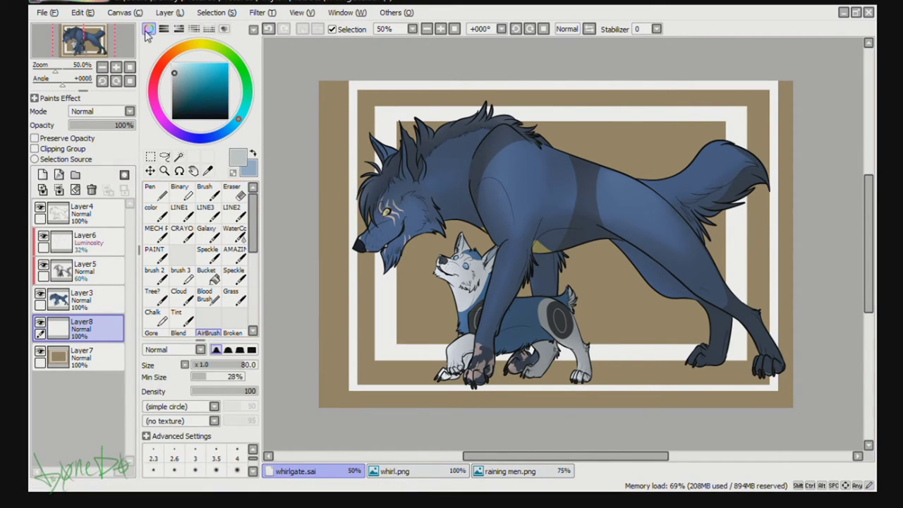
pyautogui.click(149, 29)
pyautogui.click(195, 445)
pyautogui.moveTo(487, 212)
pyautogui.mouseDown()
pyautogui.moveTo(610, 185)
pyautogui.moveTo(486, 300)
pyautogui.moveTo(675, 169)
pyautogui.moveTo(441, 286)
pyautogui.mouseUp()
pyautogui.moveTo(441, 167)
pyautogui.mouseDown()
pyautogui.moveTo(718, 135)
pyautogui.moveTo(417, 311)
pyautogui.moveTo(393, 125)
pyautogui.moveTo(649, 330)
pyautogui.mouseUp()
# - Airbrush a darker muted teal around the outer edges of the background
pyautogui.click(148, 29)
pyautogui.click(180, 86)
pyautogui.moveTo(373, 106)
pyautogui.mouseDown()
pyautogui.moveTo(621, 353)
pyautogui.moveTo(311, 85)
pyautogui.moveTo(793, 92)
pyautogui.mouseUp()
# - Blend the pale centre into the teal edges with the Blend brush at size 200 and set the layer to Overlay mode
pyautogui.click(179, 326)
pyautogui.scroll(-2, 197, 282)
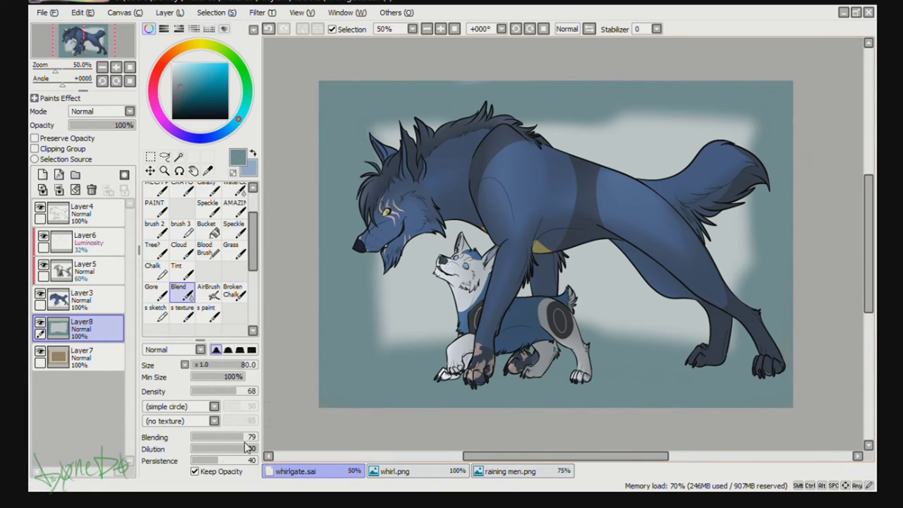
pyautogui.click(148, 29)
pyautogui.click(174, 462)
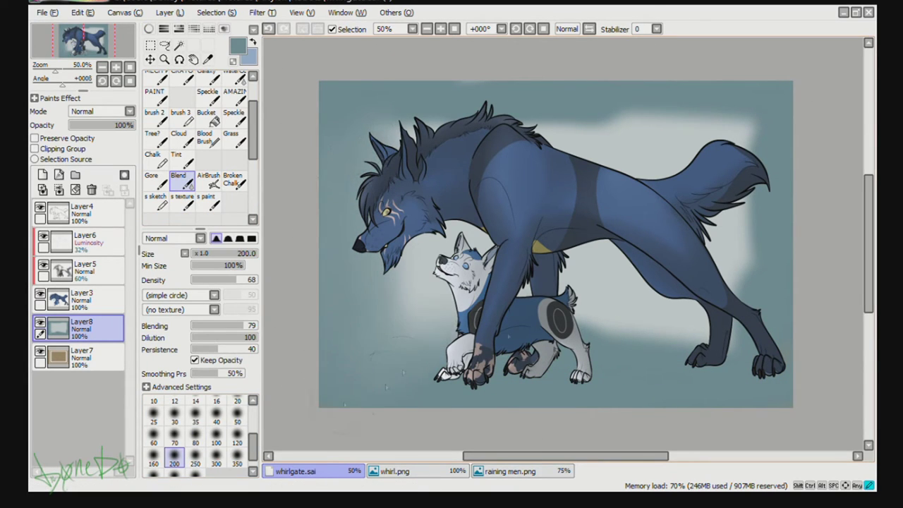
pyautogui.moveTo(734, 296)
pyautogui.mouseDown()
pyautogui.moveTo(750, 127)
pyautogui.moveTo(507, 106)
pyautogui.moveTo(392, 144)
pyautogui.moveTo(423, 317)
pyautogui.mouseUp()
pyautogui.click(105, 162)
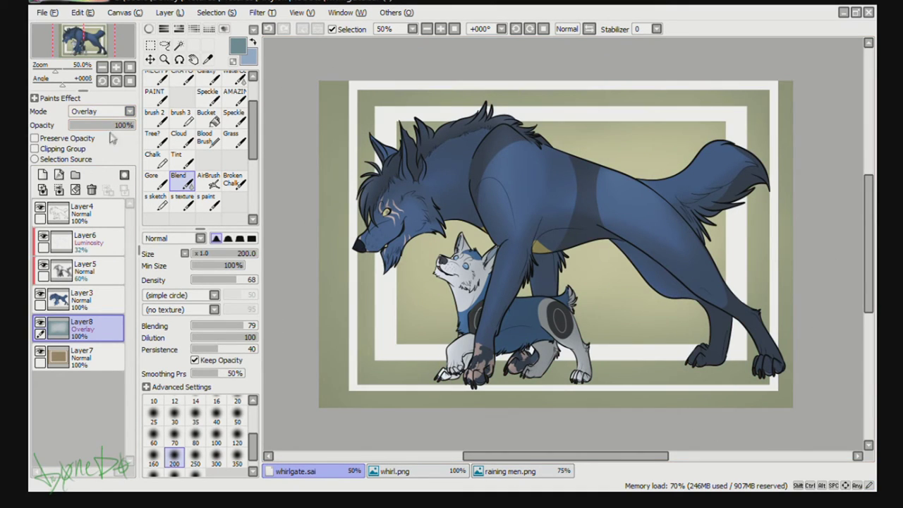
# - Shift the brown frame layer's hue to a dusty pink-red with the Hue and Saturation filter
pyautogui.click(97, 356)
pyautogui.click(263, 13)
pyautogui.click(270, 37)
pyautogui.moveTo(198, 67); pyautogui.dragTo(251, 72)
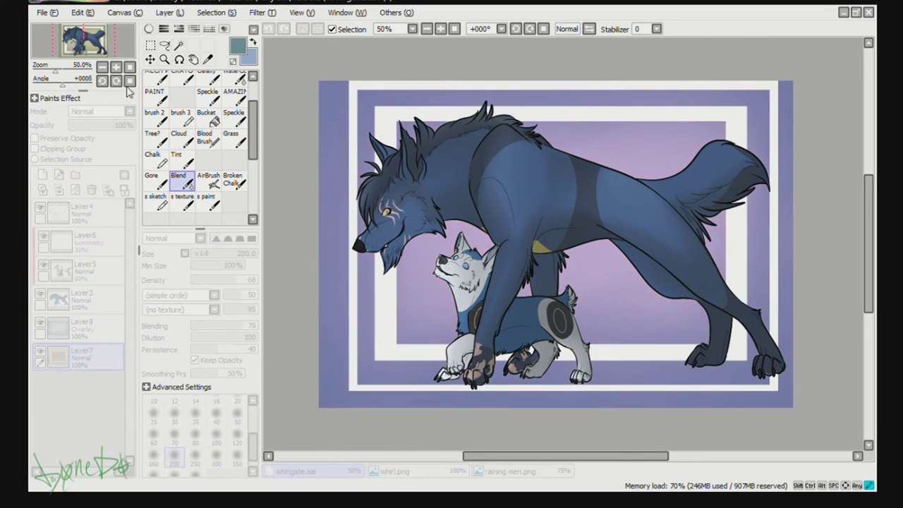
pyautogui.click(236, 132)
# - Paste a copy of the teal gradient layer beneath the frame layer and delete the spare empty layer
pyautogui.click(42, 174)
pyautogui.moveTo(85, 357); pyautogui.dragTo(89, 397)
pyautogui.click(106, 328)
pyautogui.hotkey('ctrl', 'a')
pyautogui.hotkey('ctrl', 'c')
pyautogui.hotkey('ctrl', 'v')
pyautogui.moveTo(104, 328); pyautogui.dragTo(101, 423)
pyautogui.click(100, 386)
pyautogui.click(93, 189)
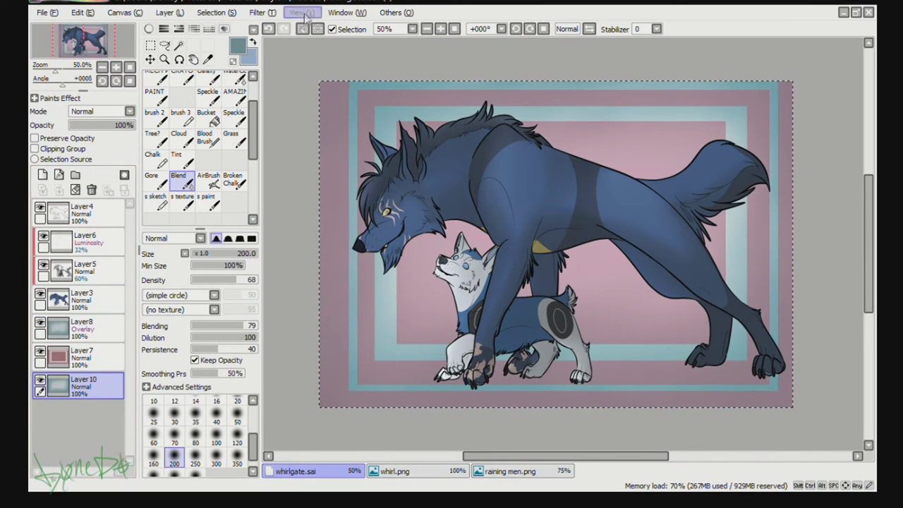
# - Desaturate and lighten the gradient copy to a pale neutral grey, and merge the pink frame layer down onto it
pyautogui.click(263, 13)
pyautogui.click(280, 27)
pyautogui.moveTo(220, 92); pyautogui.dragTo(282, 116)
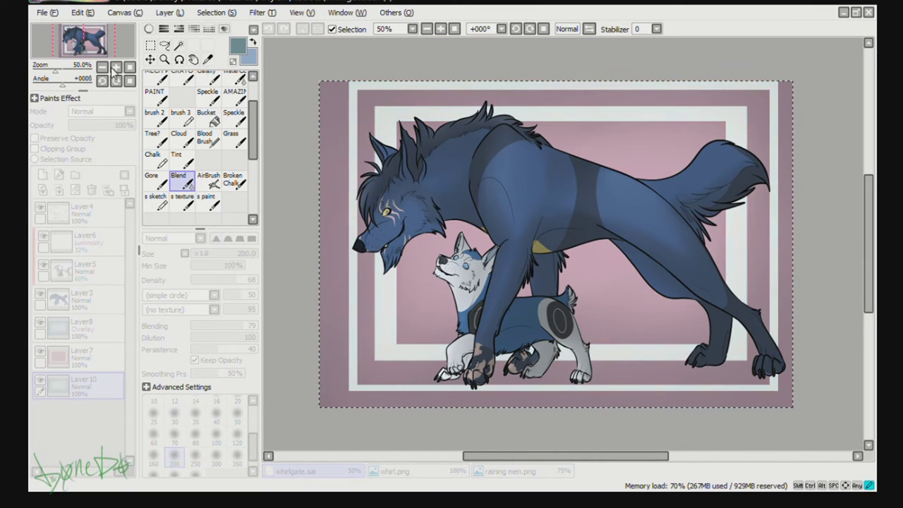
pyautogui.moveTo(253, 76); pyautogui.dragTo(269, 114)
pyautogui.click(304, 141)
pyautogui.click(263, 12)
pyautogui.click(277, 27)
pyautogui.click(263, 126)
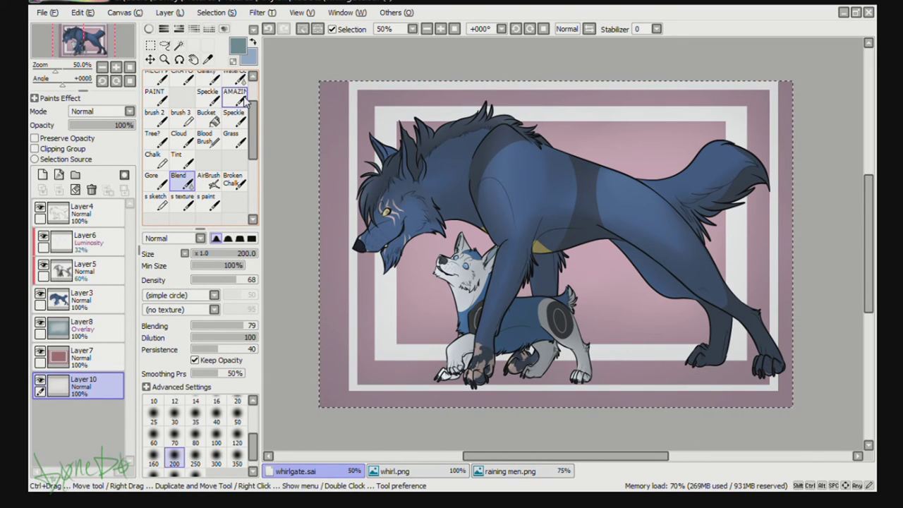
pyautogui.click(88, 355)
pyautogui.click(59, 190)
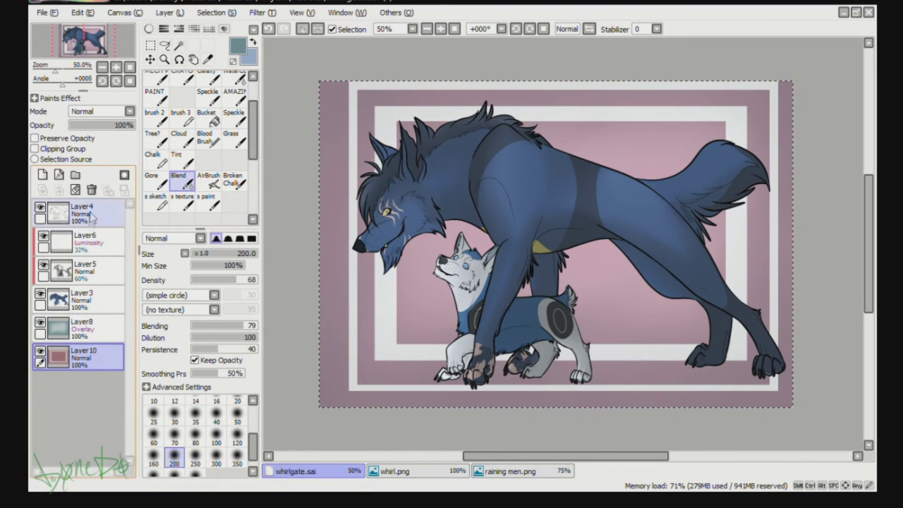
pyautogui.click(88, 212)
pyautogui.click(43, 174)
pyautogui.scroll(2, 191, 106)
pyautogui.click(185, 101)
pyautogui.click(148, 28)
pyautogui.click(184, 72)
pyautogui.click(148, 29)
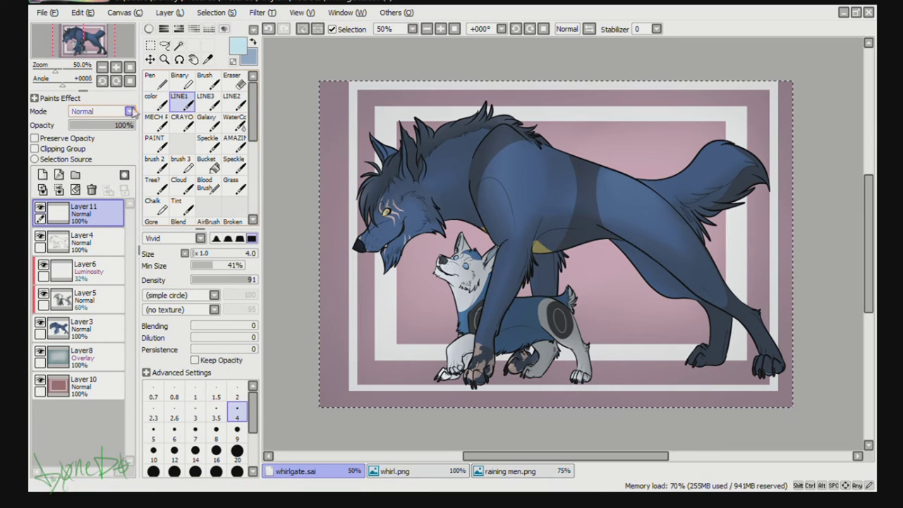
pyautogui.click(92, 190)
# - Open texture.jpg, copy the whole image and paste it into whirlgate.sai as a new top layer
pyautogui.click(48, 13)
pyautogui.click(57, 36)
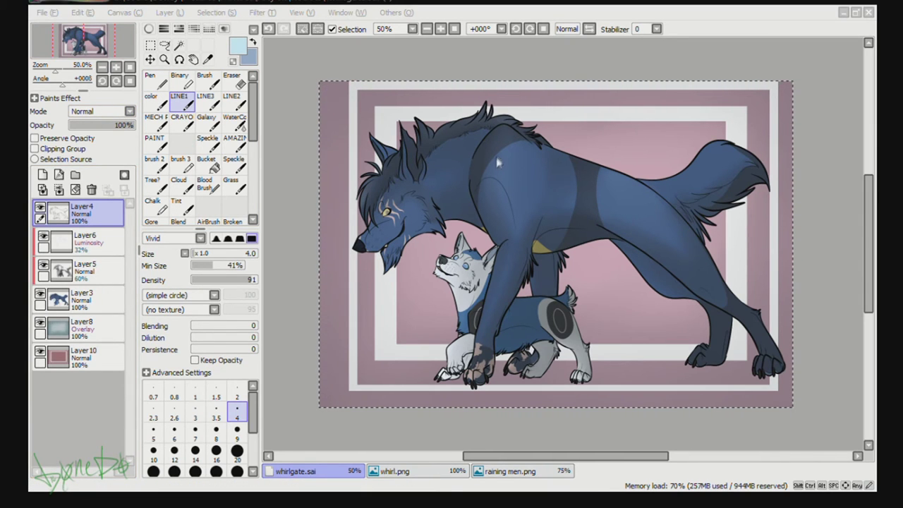
pyautogui.doubleClick(329, 304)
pyautogui.hotkey('ctrl', 'a')
pyautogui.hotkey('ctrl', 'c')
pyautogui.click(304, 471)
pyautogui.hotkey('ctrl', 'v')
# - Scale the texture to cover the whole canvas and set its layer to Overlay mode at 51% opacity
pyautogui.hotkey('ctrl', 't')
pyautogui.moveTo(482, 204); pyautogui.dragTo(795, 407)
pyautogui.click(165, 328)
pyautogui.click(128, 112)
pyautogui.click(111, 153)
pyautogui.moveTo(119, 125); pyautogui.dragTo(102, 126)
pyautogui.hotkey('ctrl', 'd')
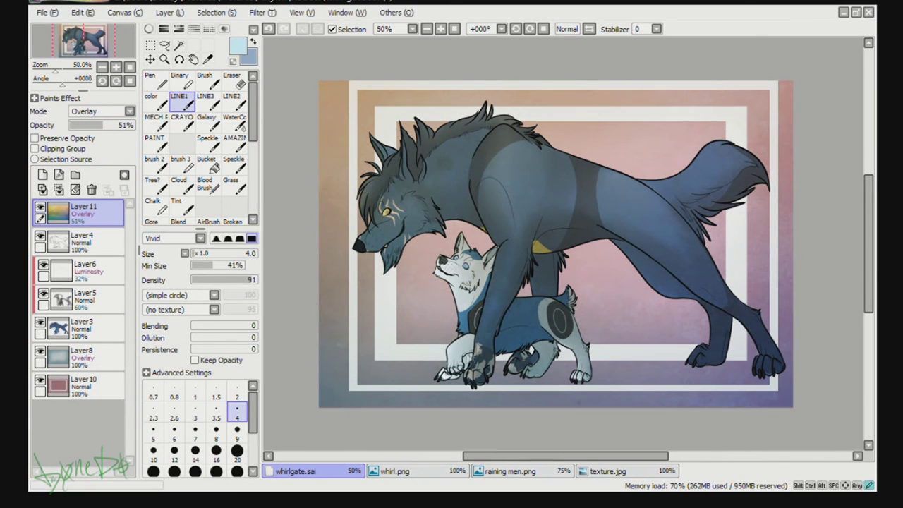
# - Copy the signature from sig.sai, paste it into whirlgate.sai as a new top layer and set it to Luminosity mode
pyautogui.hotkey('ctrl', 'c')
pyautogui.click(346, 470)
pyautogui.hotkey('ctrl', 'v')
pyautogui.click(120, 111)
pyautogui.click(106, 163)
# - Scale down the signature and place it below the inner white band, between the pup and the large wolf's hind legs
pyautogui.hotkey('ctrl', 't')
pyautogui.moveTo(708, 174); pyautogui.dragTo(404, 335)
pyautogui.moveTo(378, 345)
pyautogui.mouseDown()
pyautogui.moveTo(365, 397)
pyautogui.moveTo(674, 322)
pyautogui.moveTo(688, 132)
pyautogui.moveTo(652, 282)
pyautogui.moveTo(676, 327)
pyautogui.mouseUp()
pyautogui.click(163, 329)
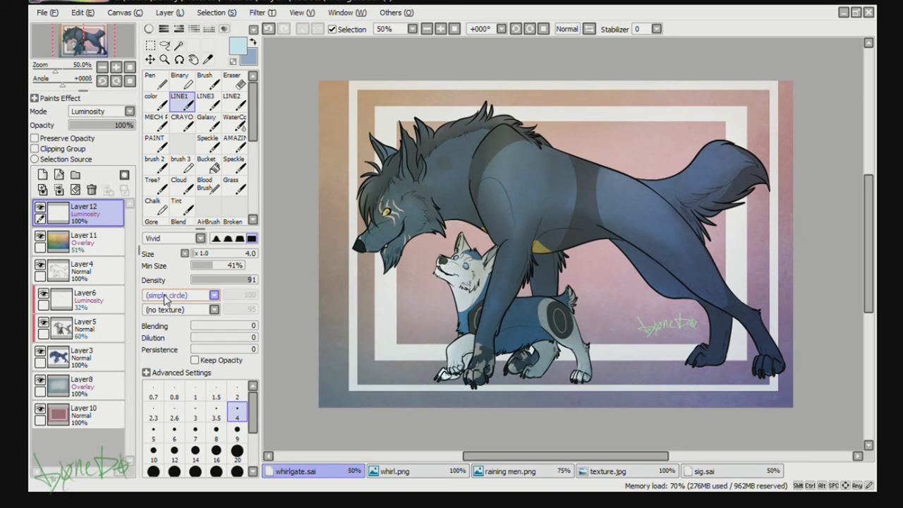
pyautogui.hotkey('ctrl', 't')
pyautogui.moveTo(698, 310)
pyautogui.mouseDown()
pyautogui.moveTo(688, 377)
pyautogui.moveTo(657, 378)
pyautogui.mouseUp()
pyautogui.click(164, 329)
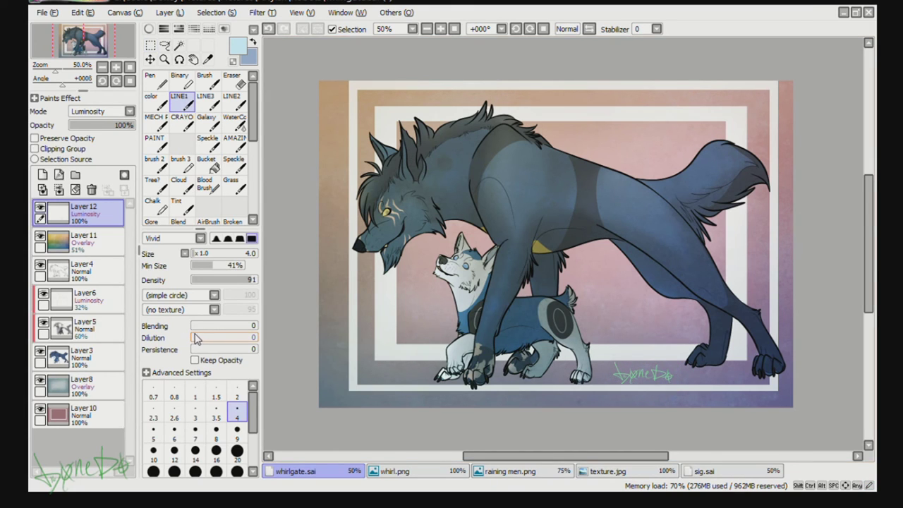